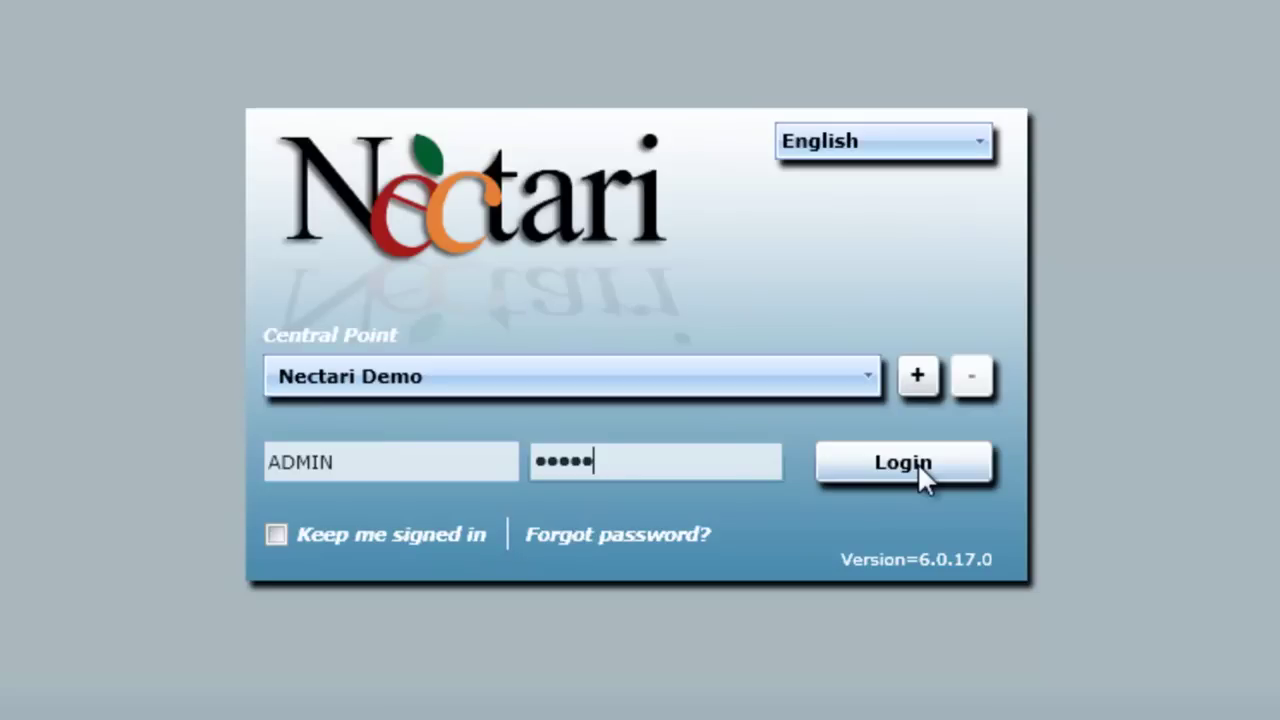
Log in to the Nectari Demo central point as ADMIN with English selected.
click(917, 462)
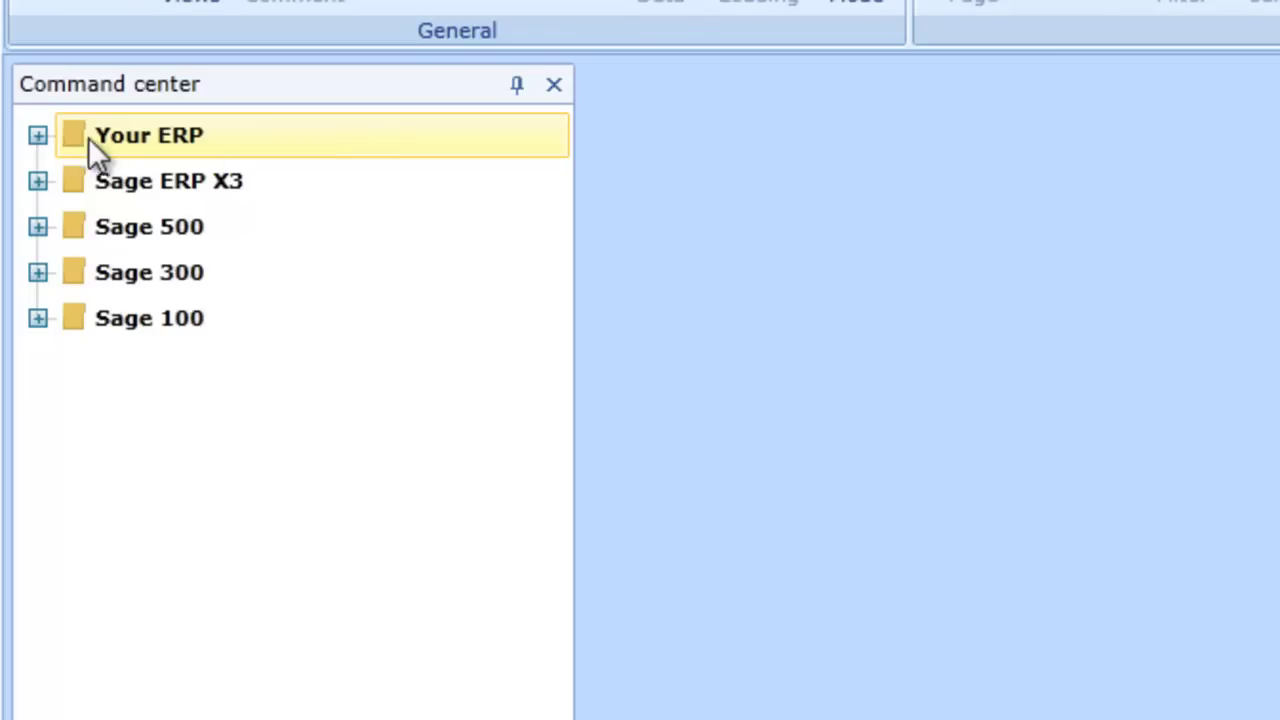
Expand Your ERP, Sales and Sales Analysis in the Command center tree.
click(37, 136)
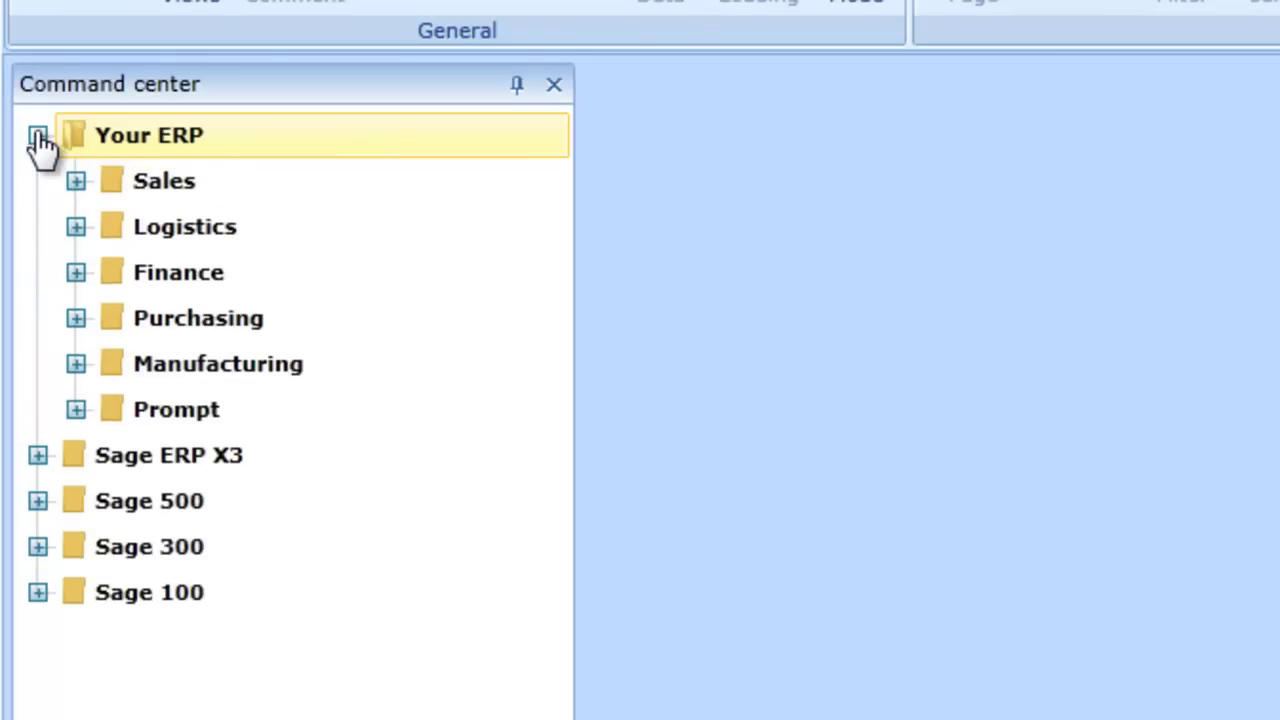
click(77, 182)
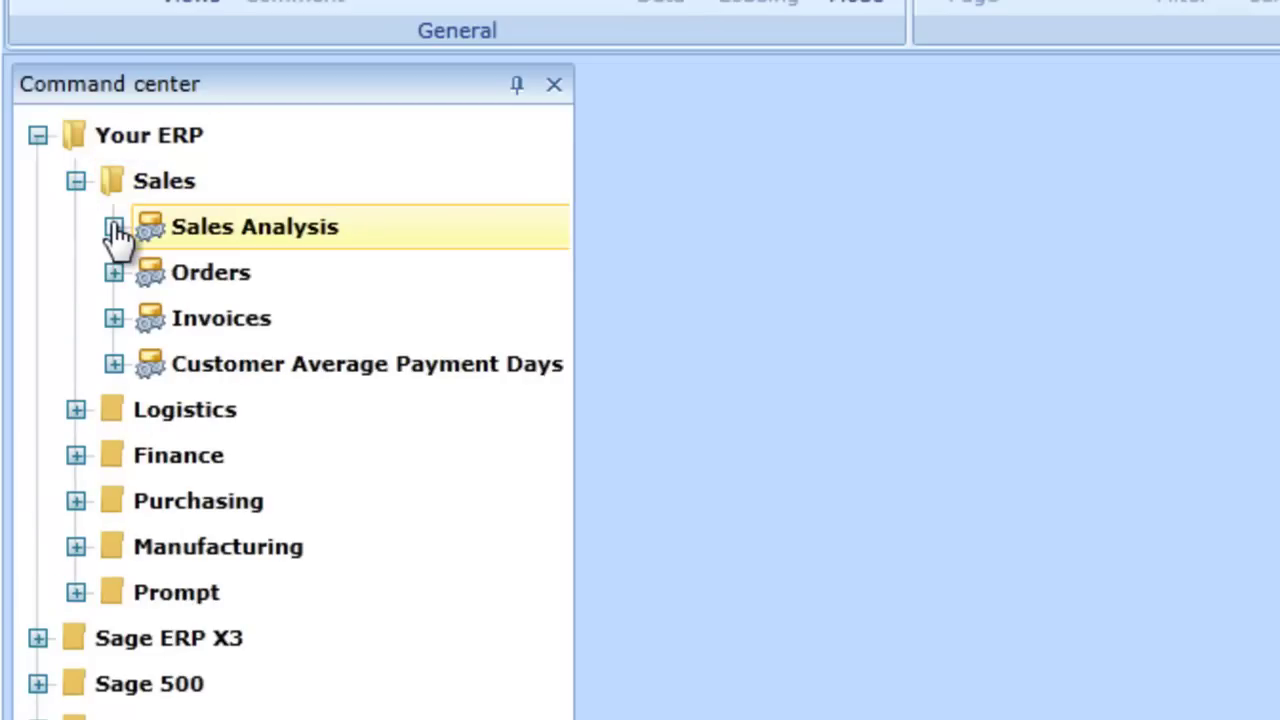
click(114, 227)
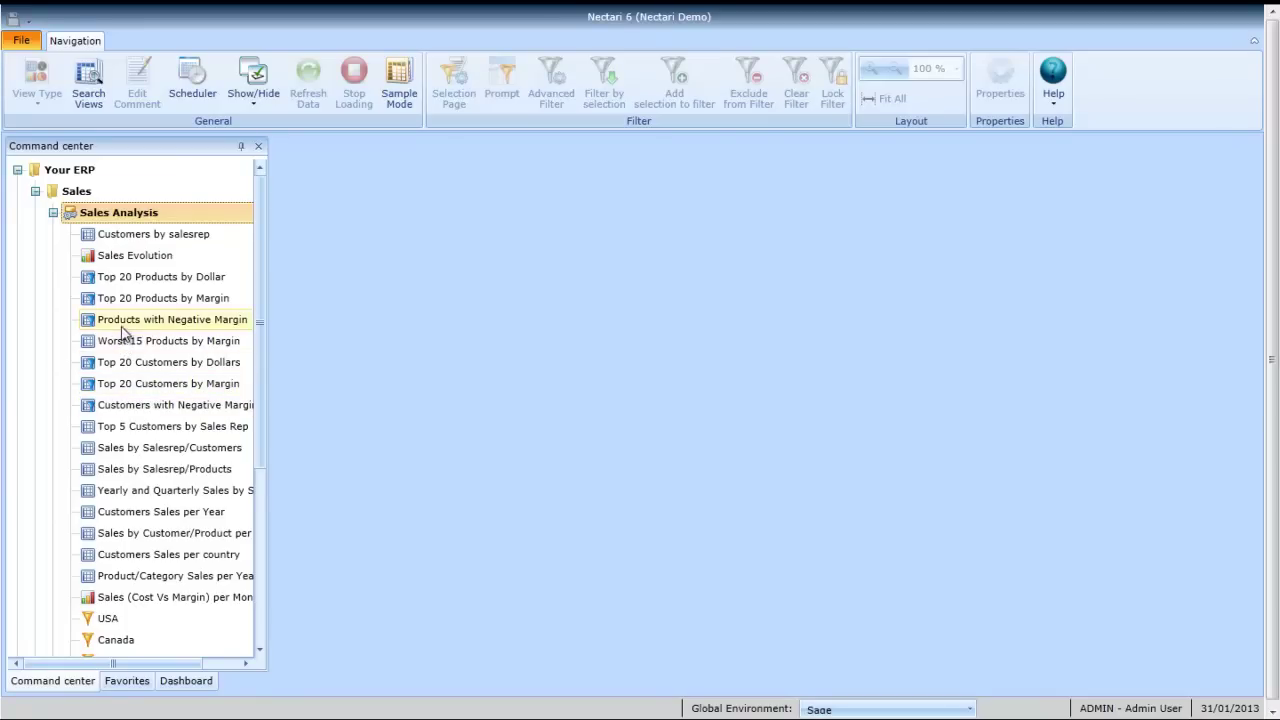
Open Customers by salesrep, drop Margin LY, Dollars LY and Quantity LY, and add Quarter grouping.
double_click(89, 237)
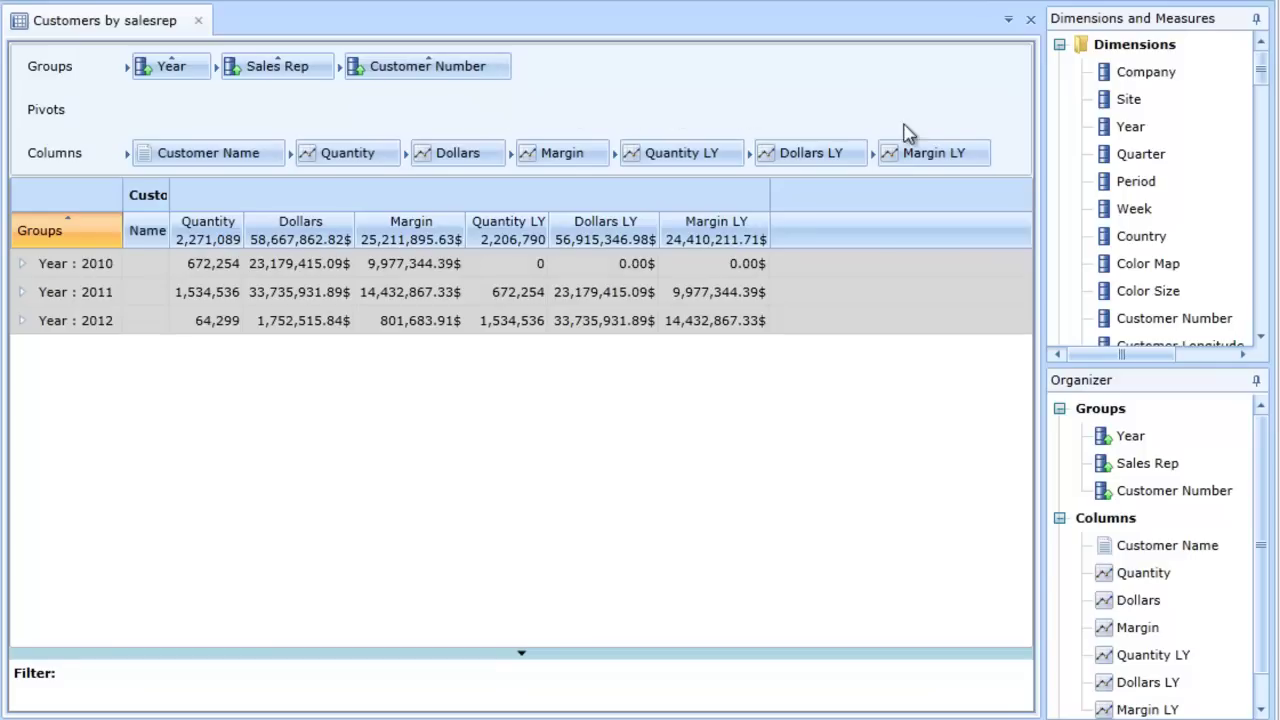
mouse_move(930, 153)
click(979, 155)
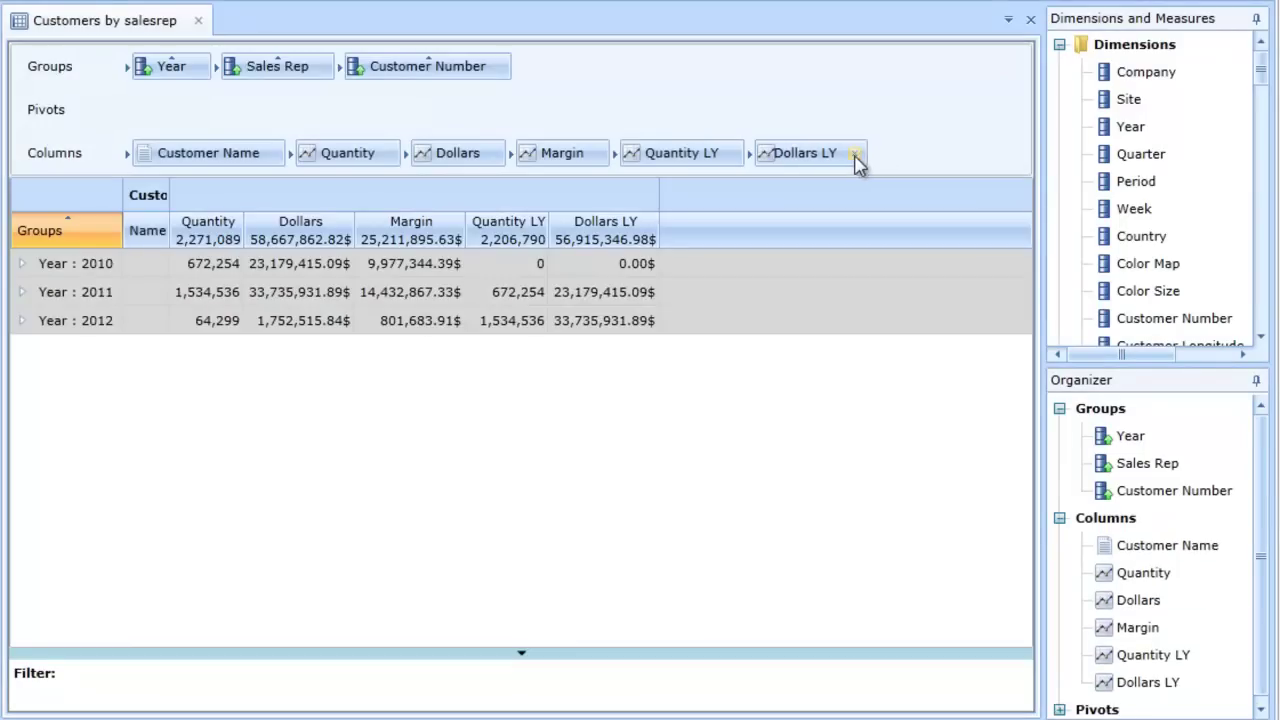
click(856, 155)
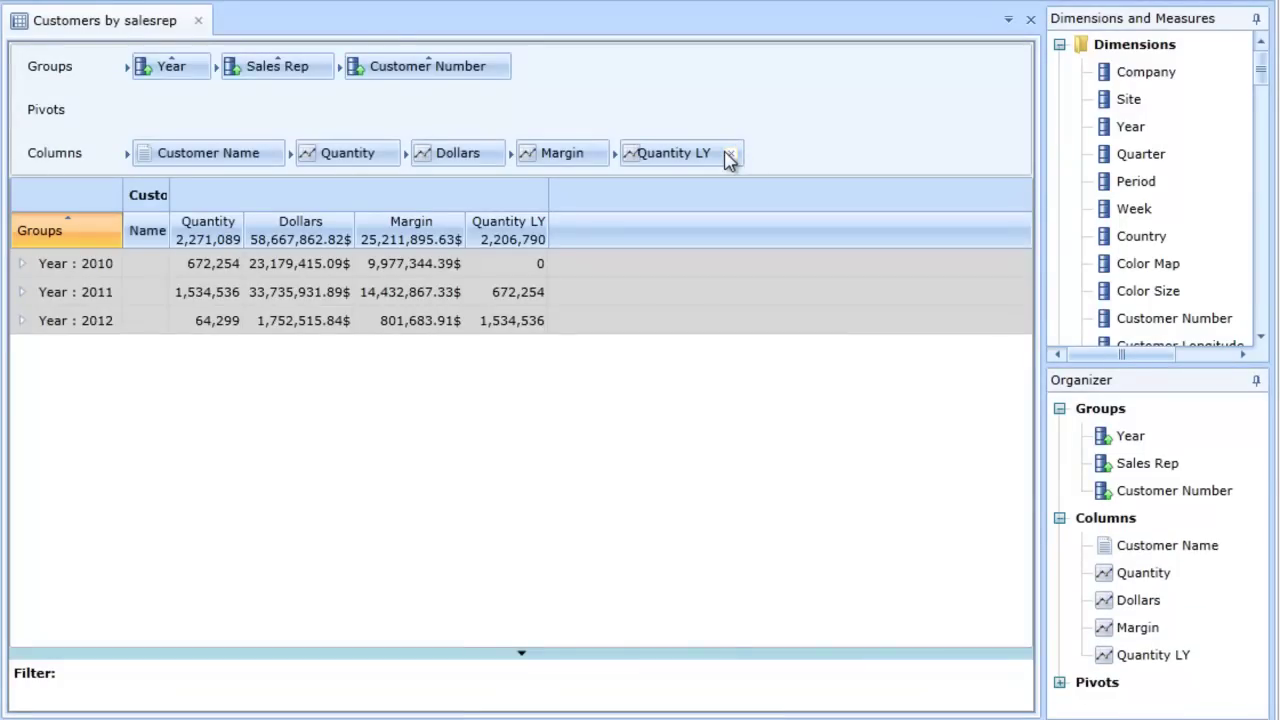
click(731, 154)
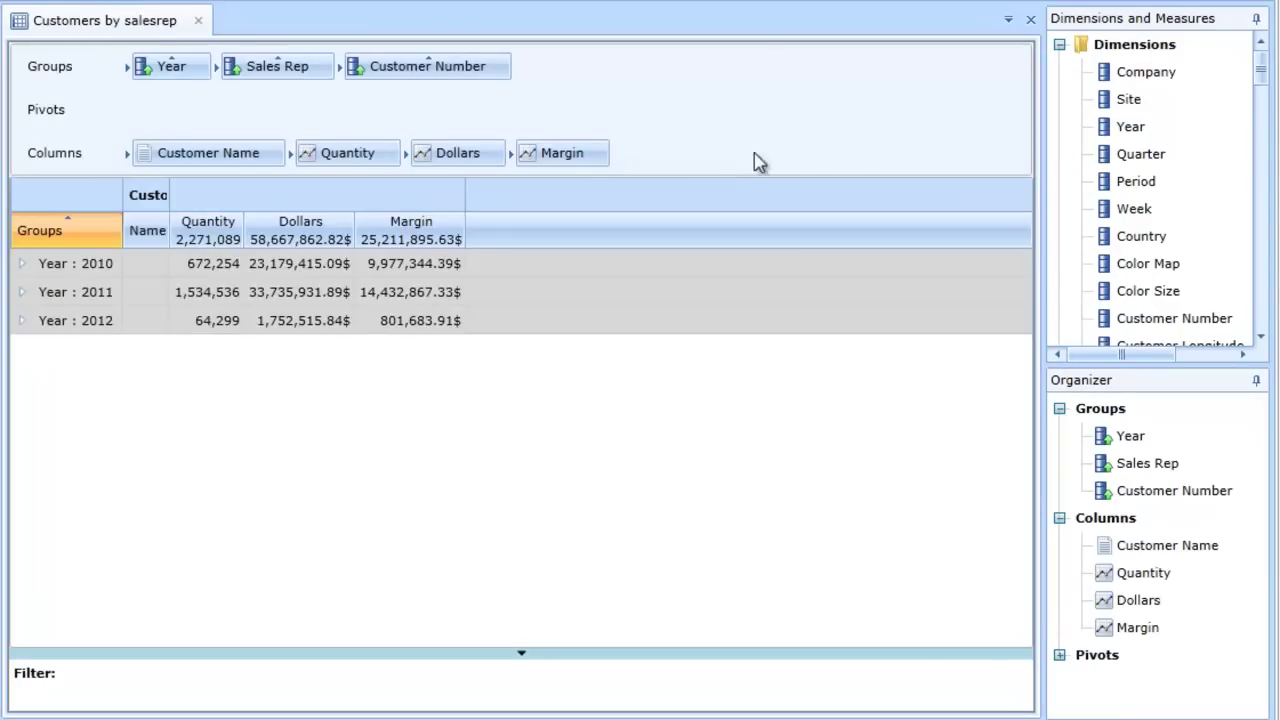
drag(1143, 163, 366, 82)
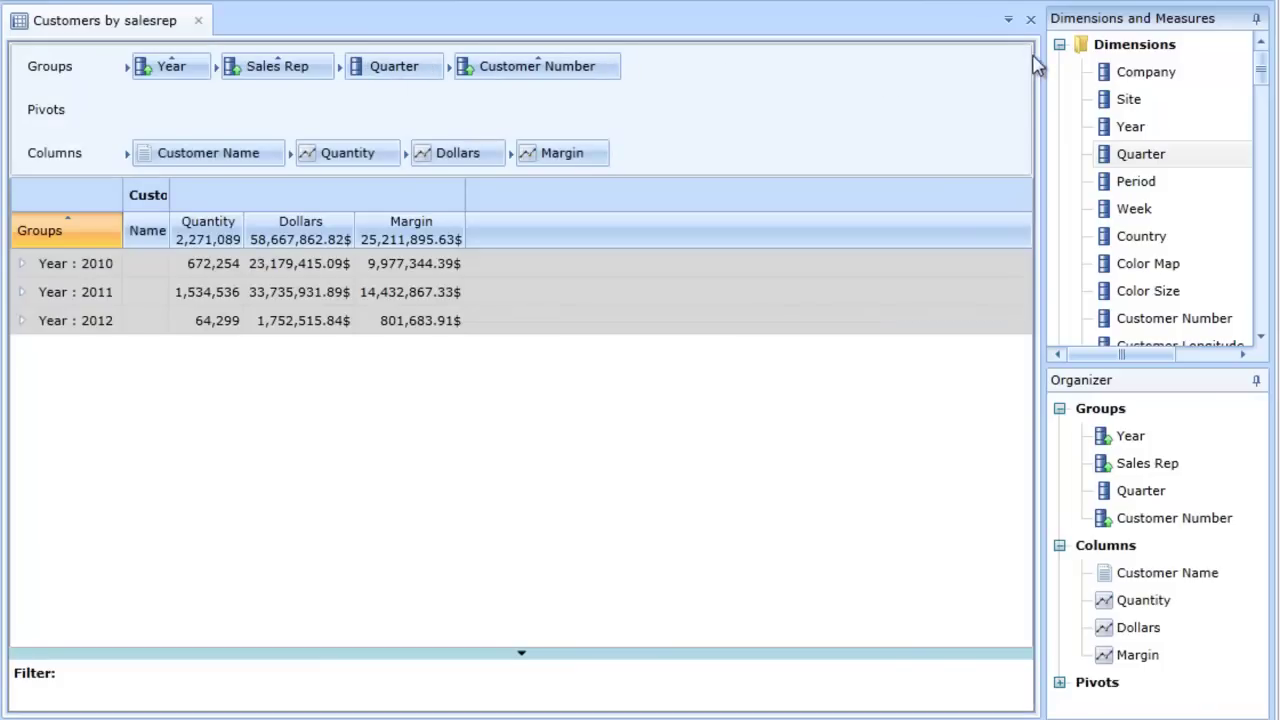
Add a Margin % column and drill into Year 2011, sales rep 001, Quarter Q1.
click(1059, 44)
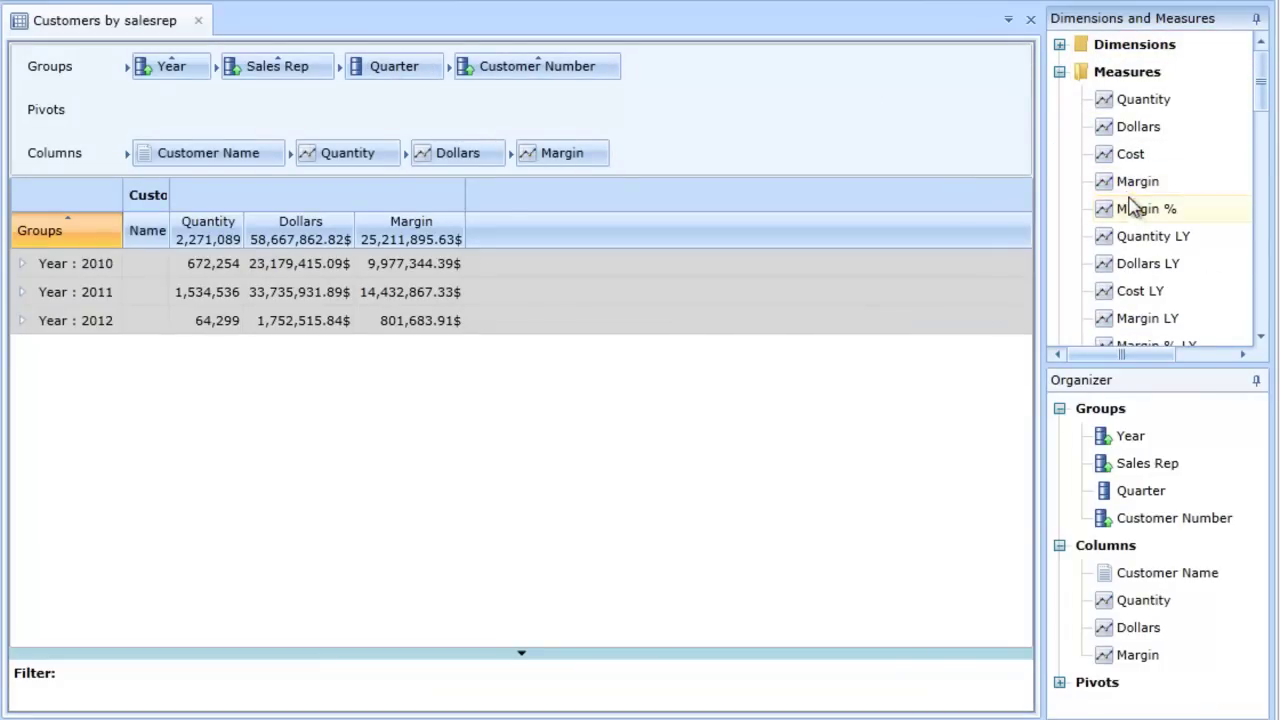
drag(1138, 208, 714, 157)
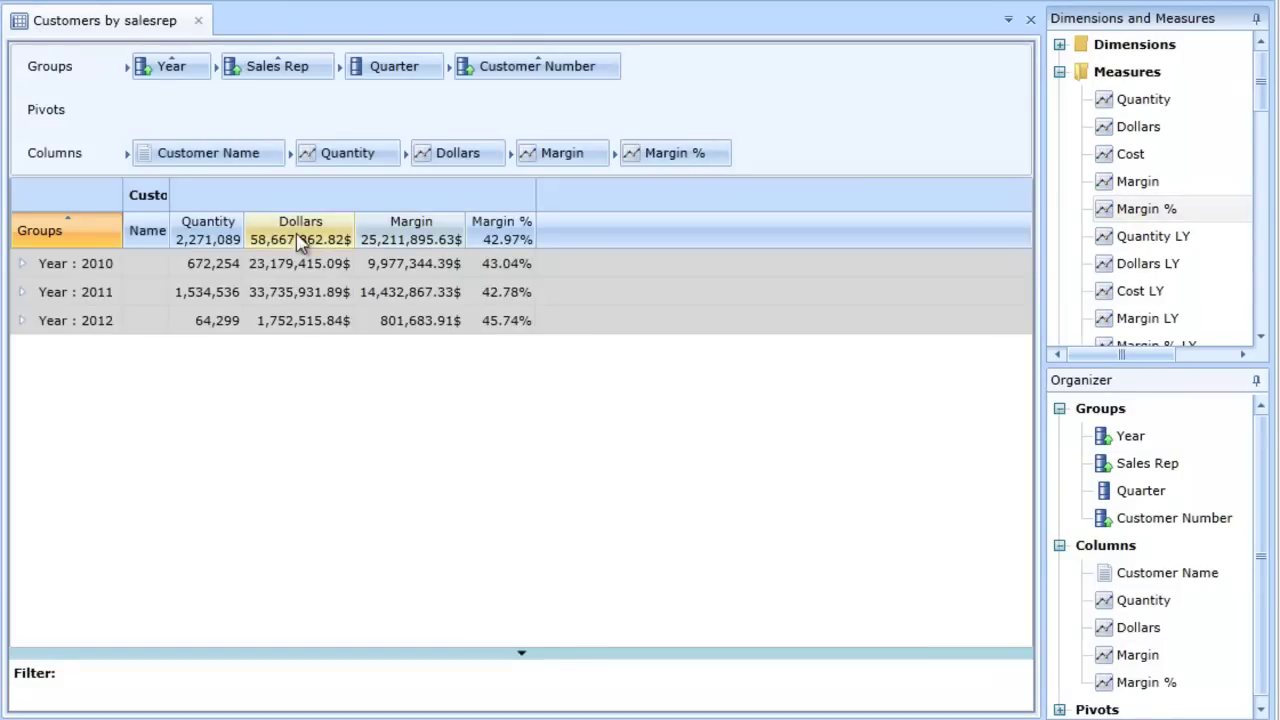
click(23, 292)
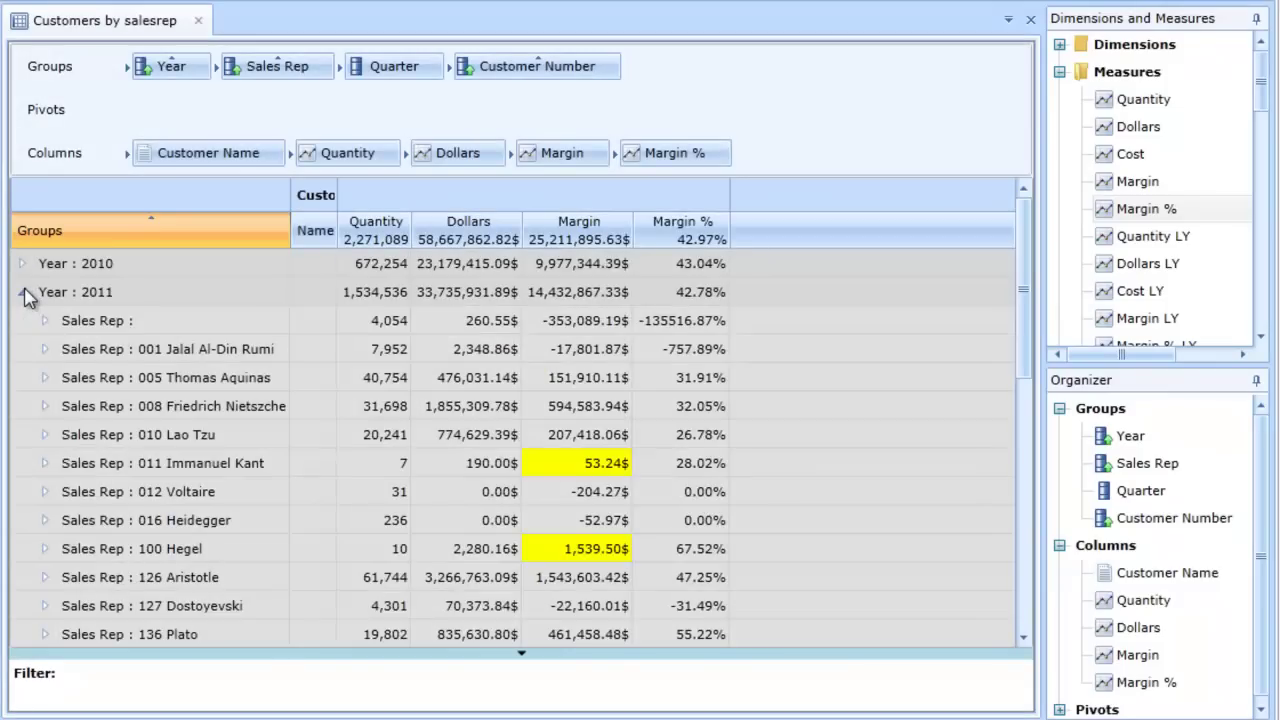
click(45, 349)
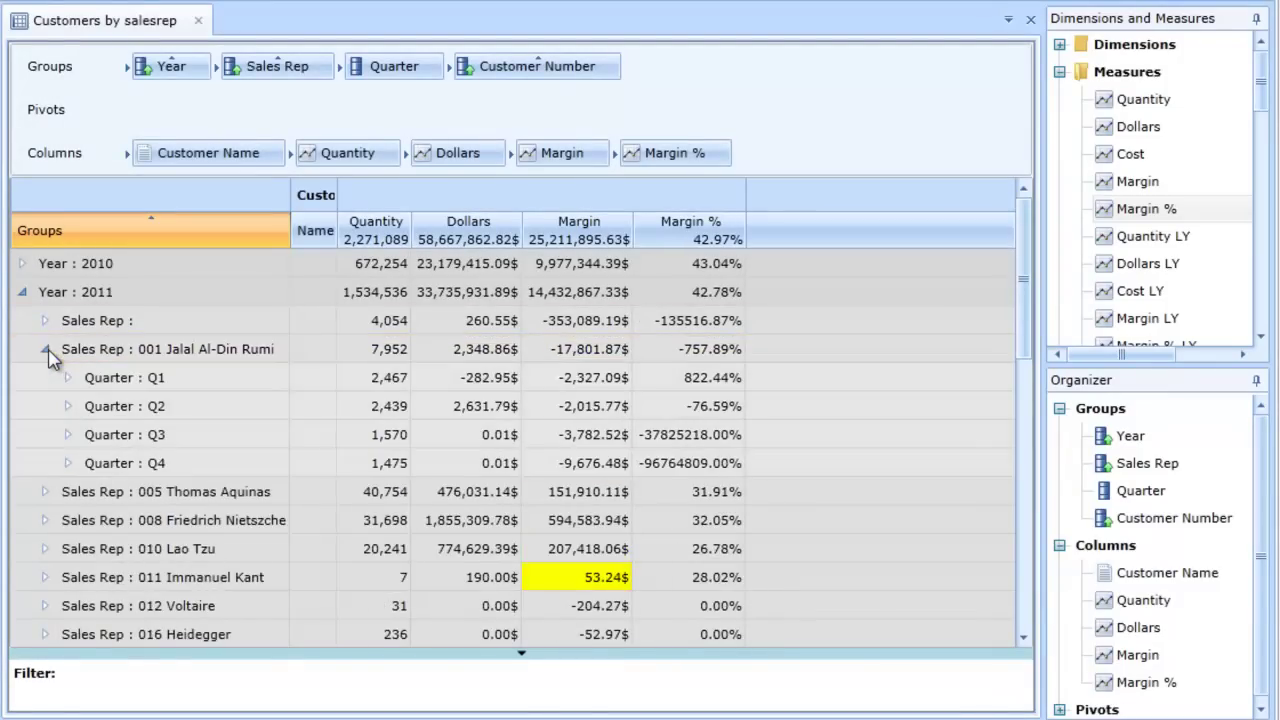
click(67, 378)
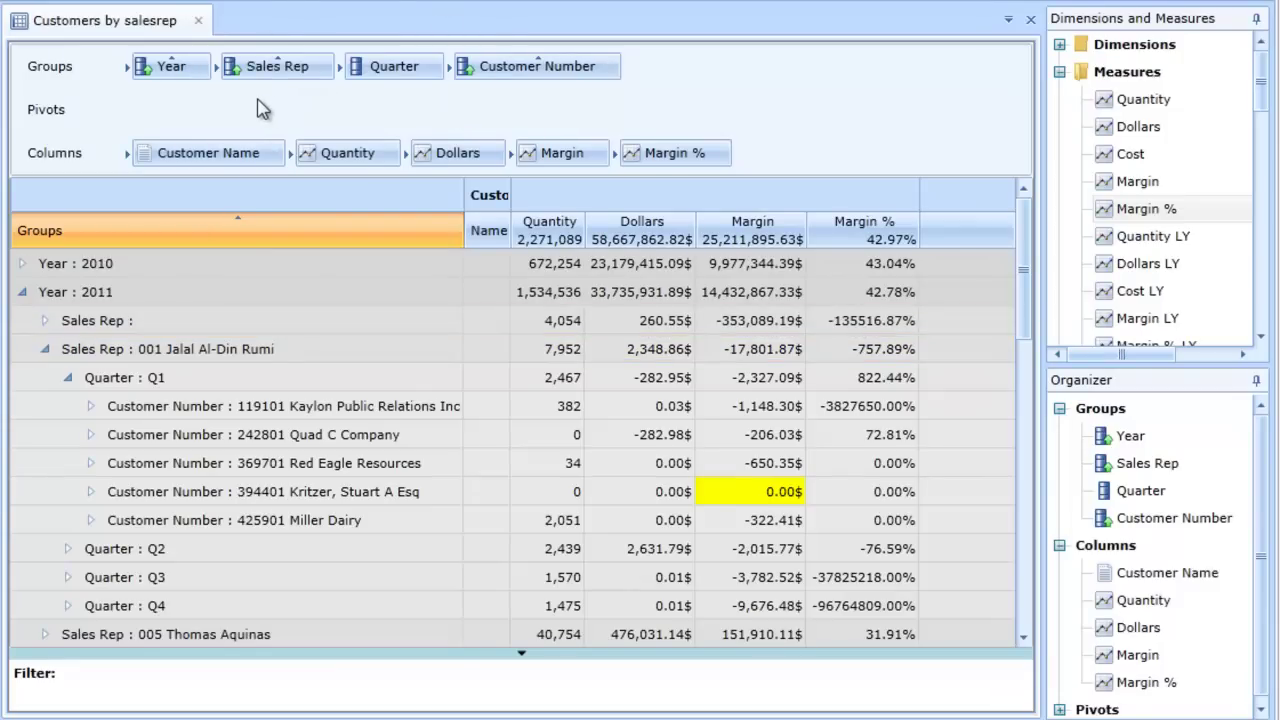
Move Year from the groups to the pivots, showing 2010 and 2011 side by side.
drag(165, 66, 193, 120)
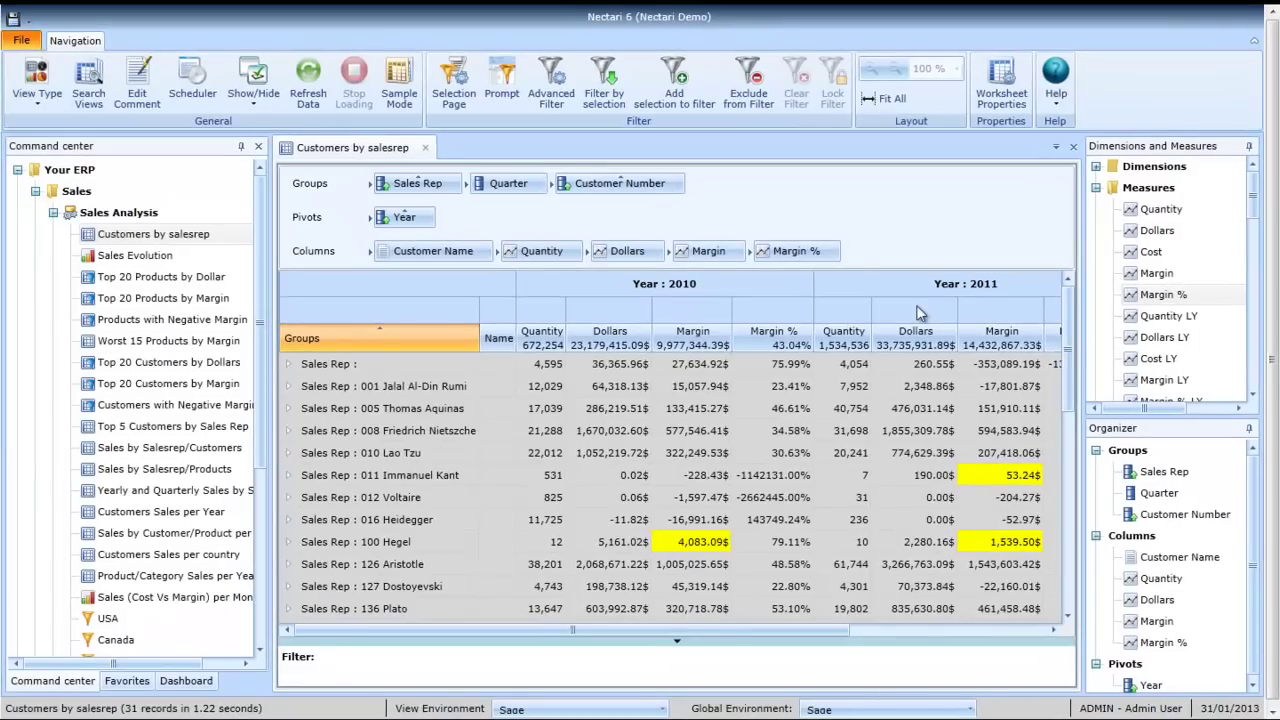
Swap to the Sales by Salesrep/Products report filtered to years 2011 and 2012.
click(425, 148)
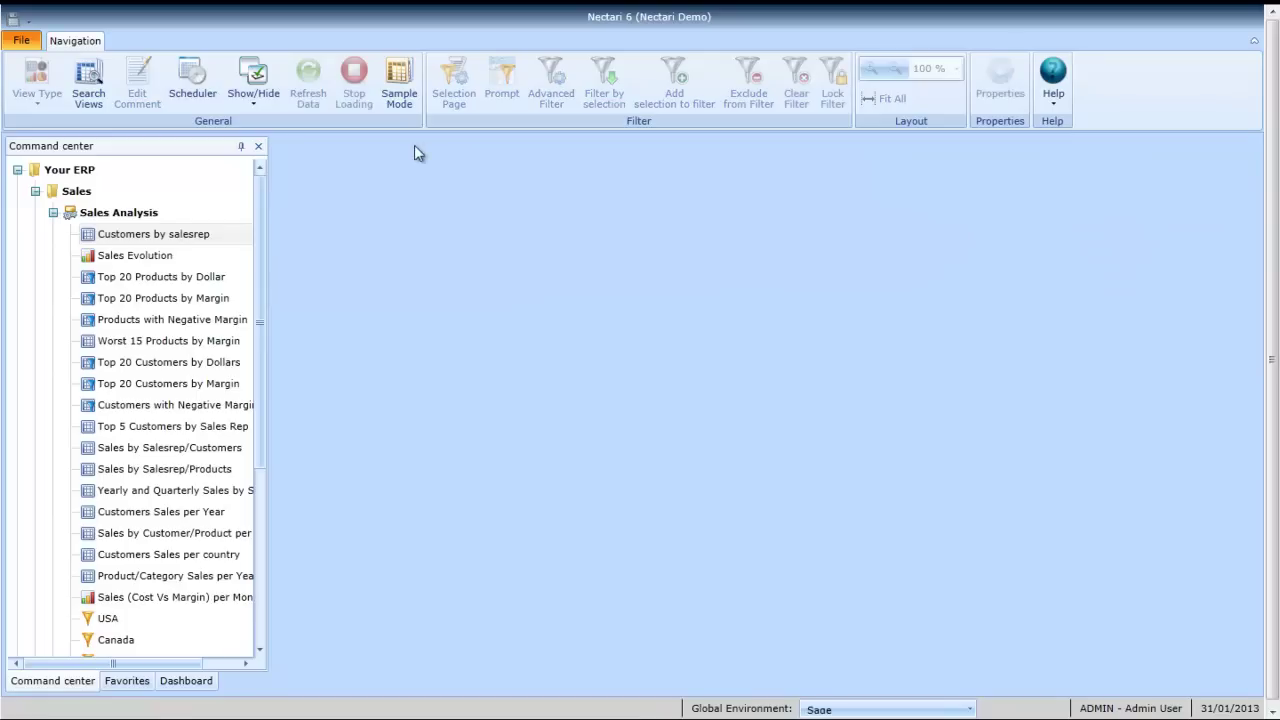
click(53, 217)
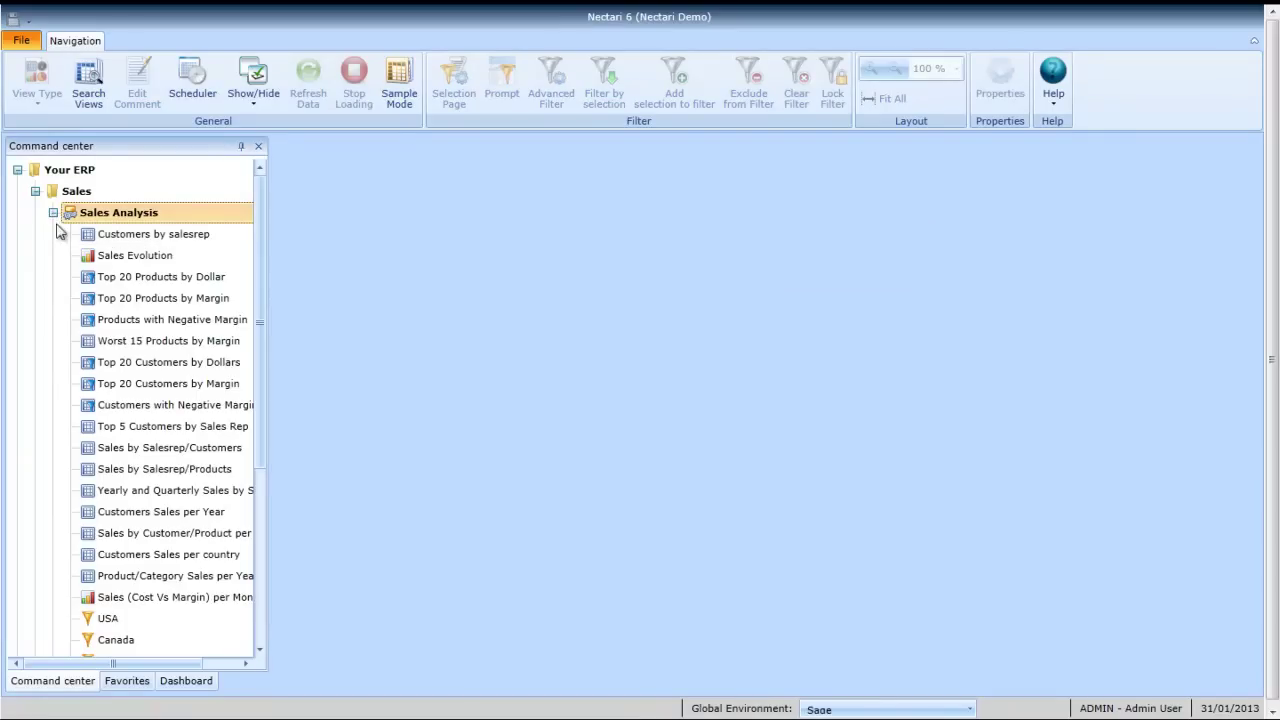
click(170, 469)
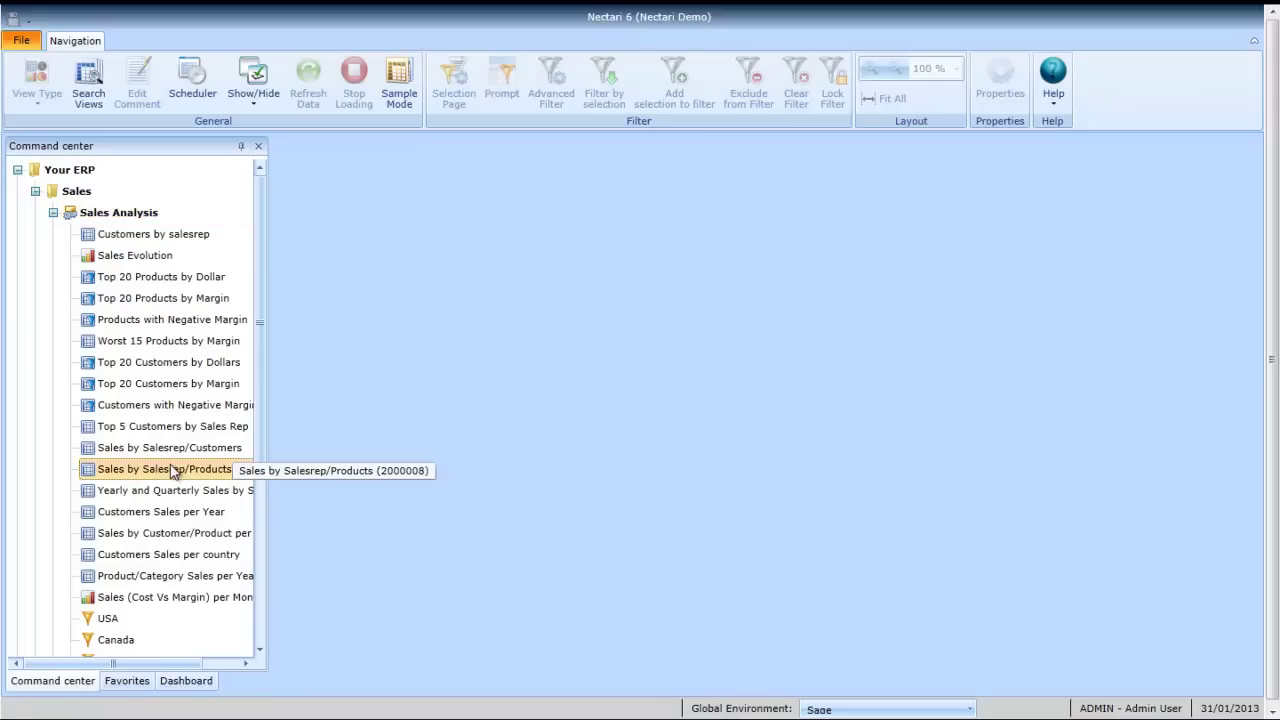
double_click(170, 469)
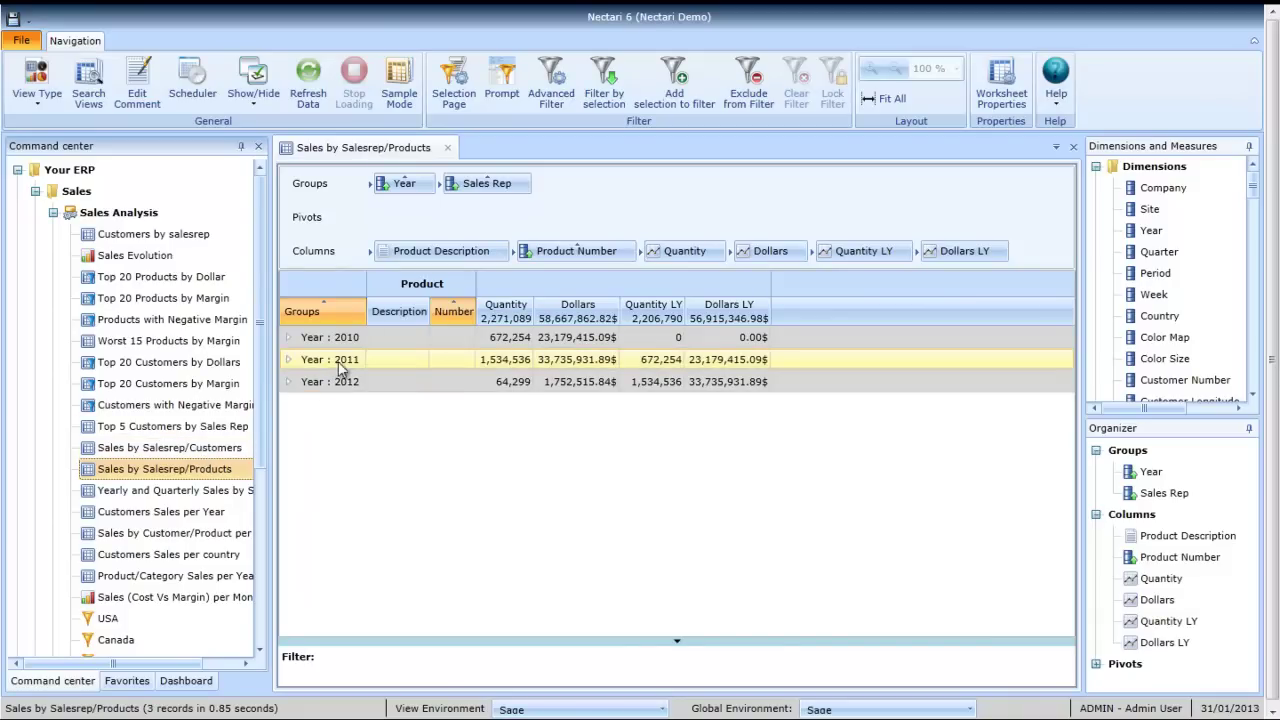
drag(345, 366, 345, 388)
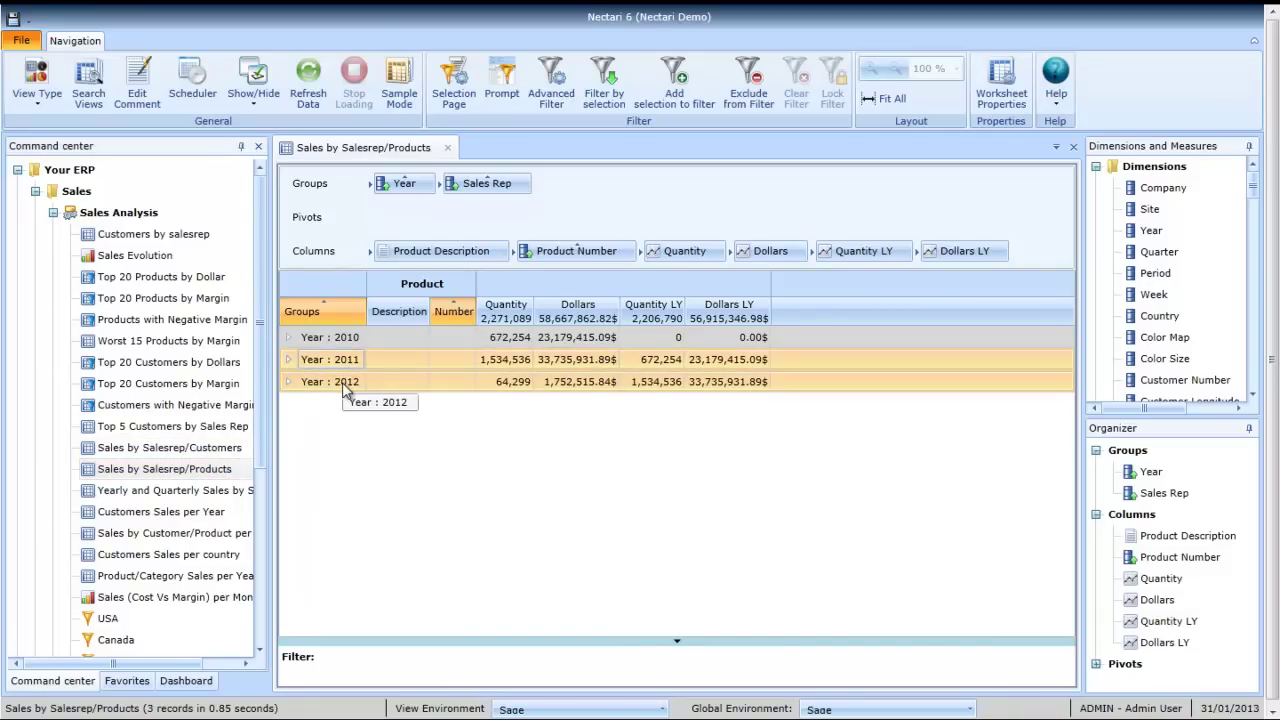
click(688, 106)
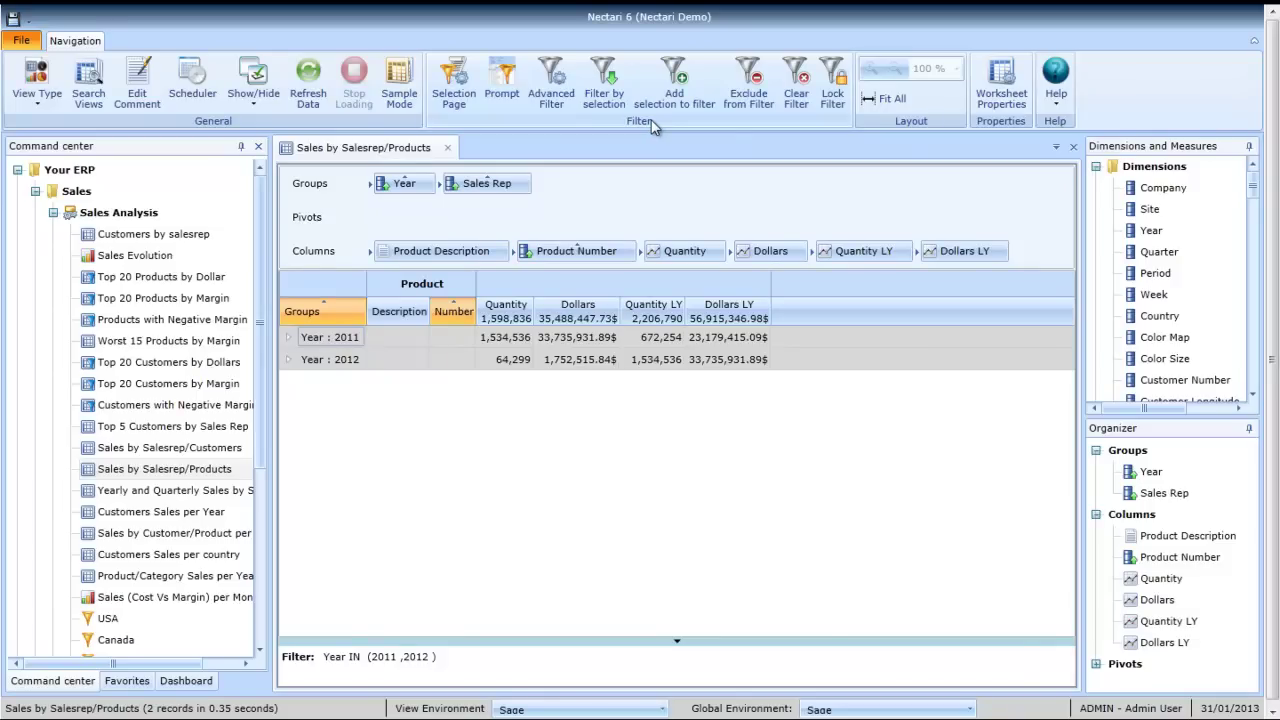
Set up a prompt on the Product Number field.
mouse_move(570, 251)
right_click(601, 257)
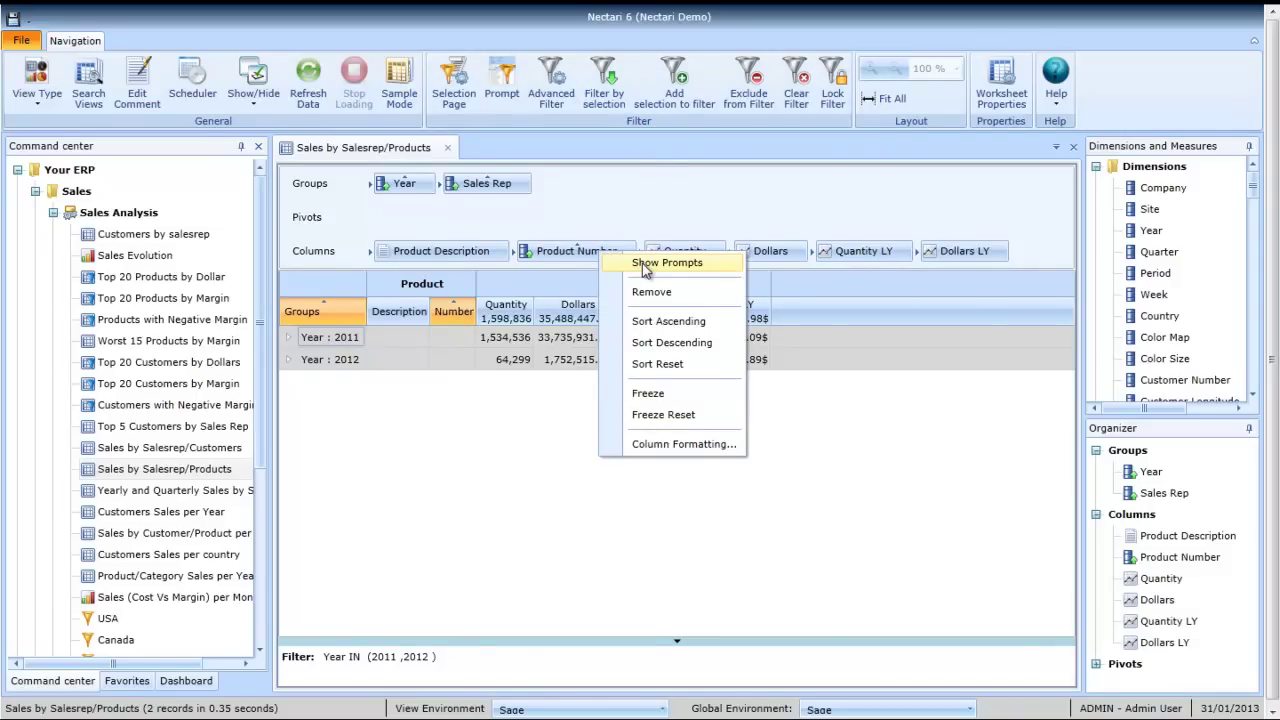
click(645, 264)
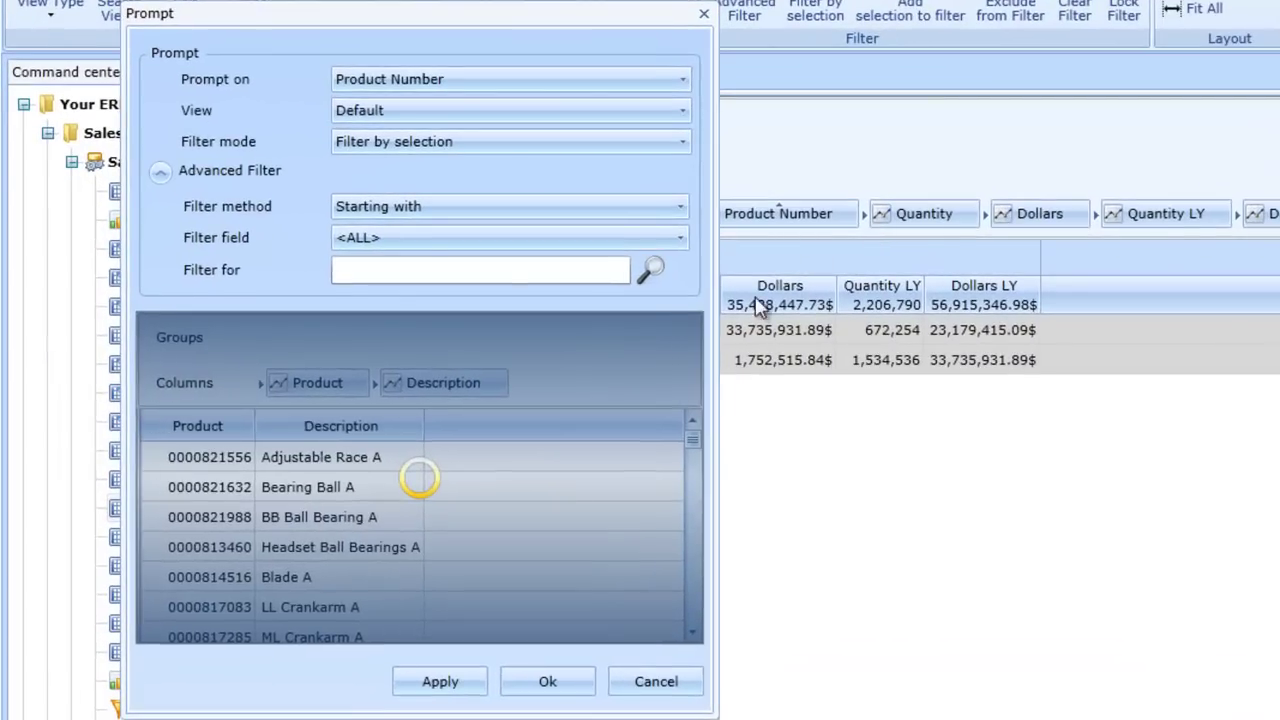
drag(694, 437, 700, 463)
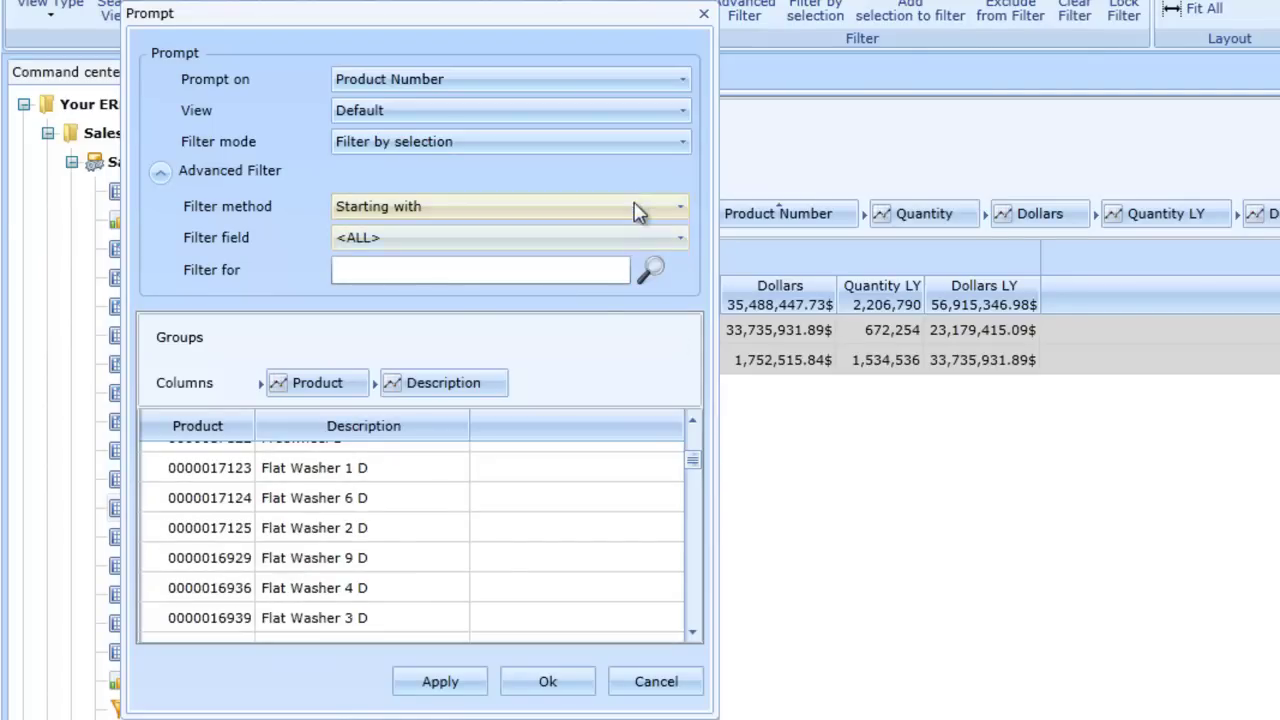
click(601, 80)
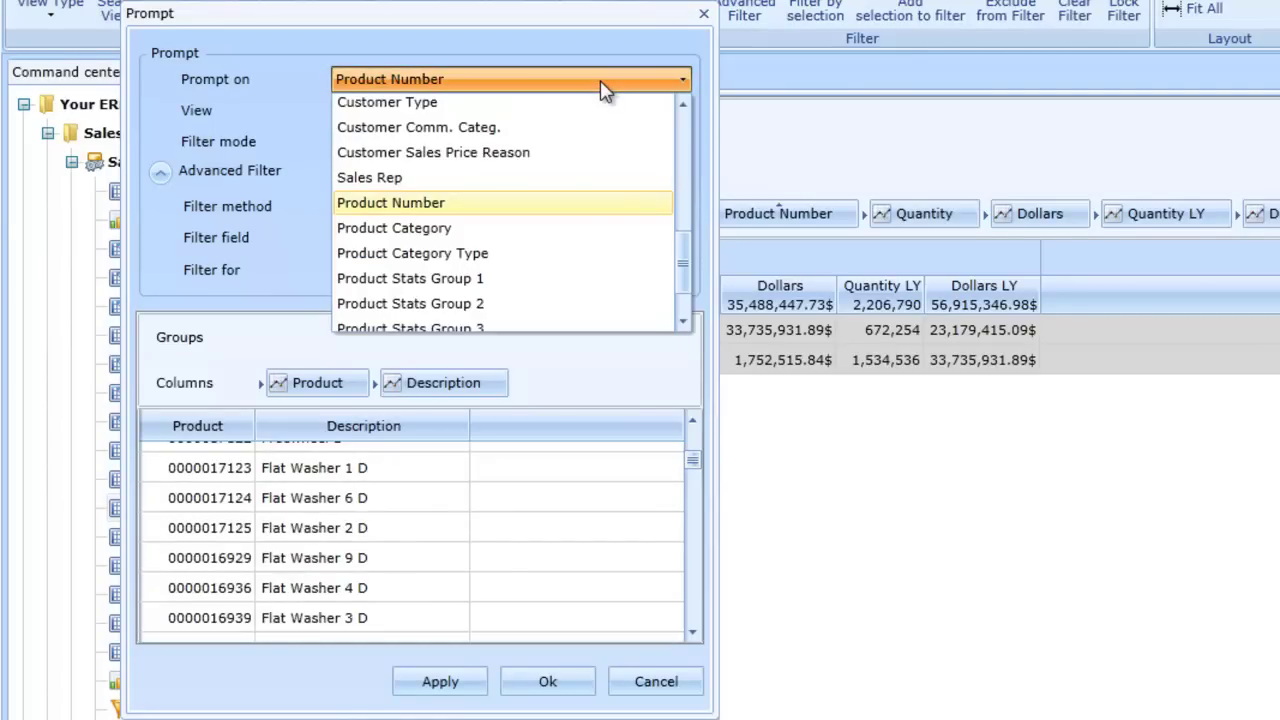
scroll(604, 122, up, 1)
scroll(604, 122, up, 1)
scroll(604, 125, up, 1)
scroll(606, 124, up, 1)
scroll(608, 126, up, 1)
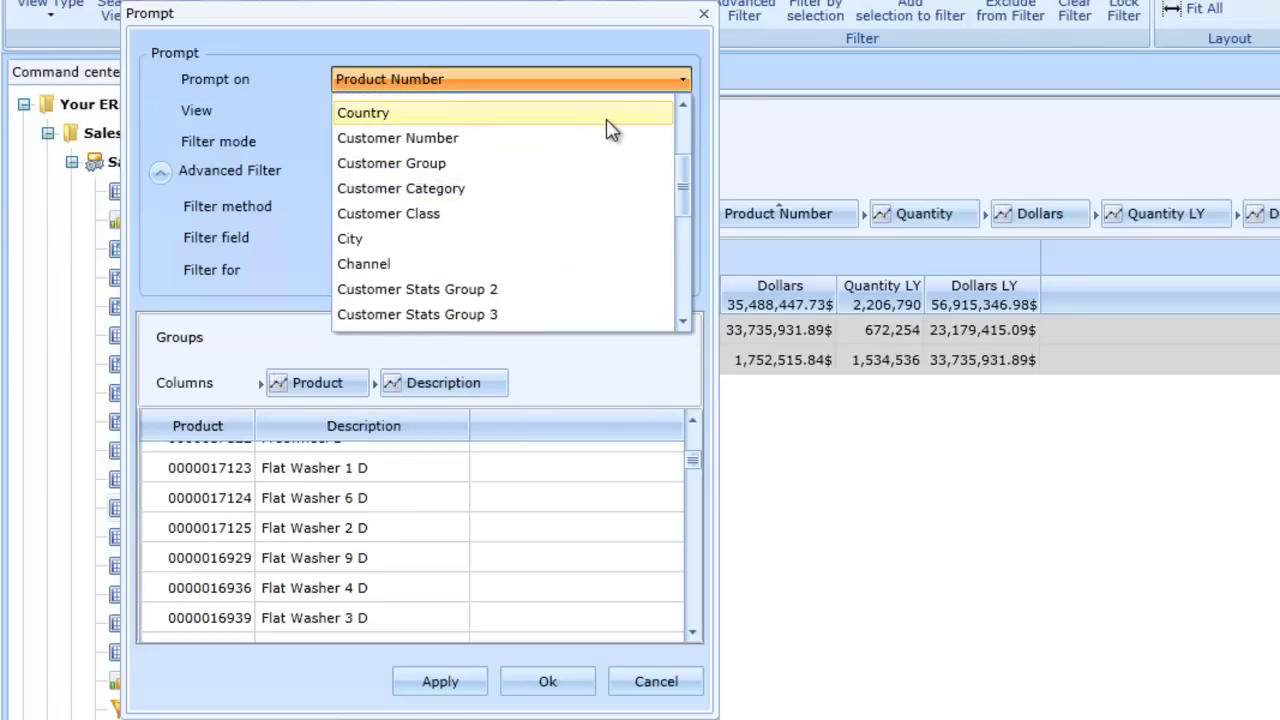
click(318, 245)
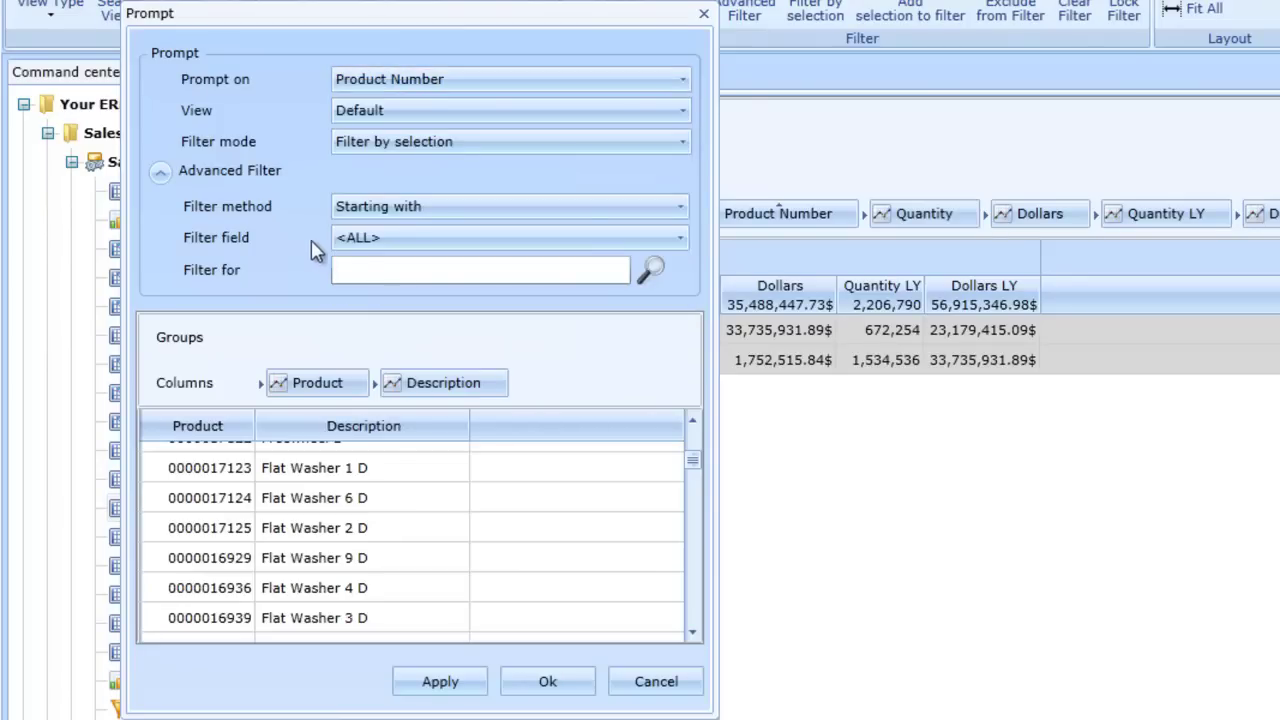
Filter Product Number for 'blade' and apply it to the report.
click(360, 262)
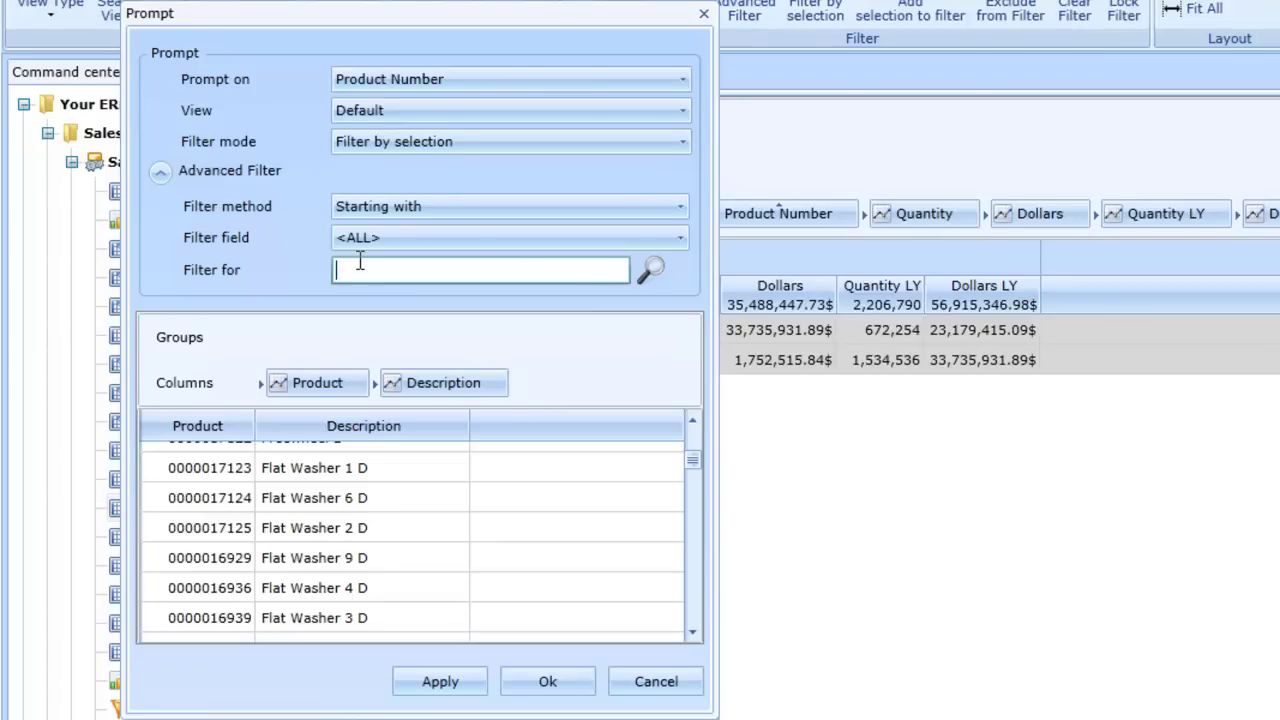
text(blace)
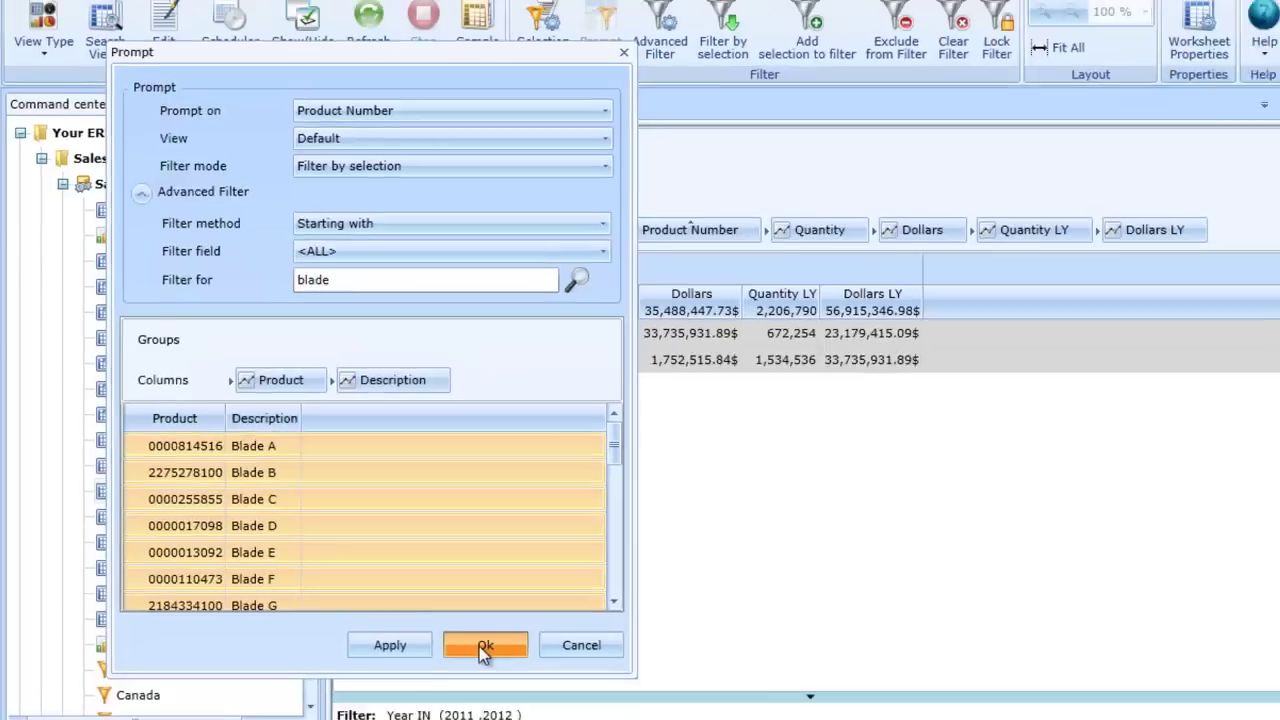
click(484, 648)
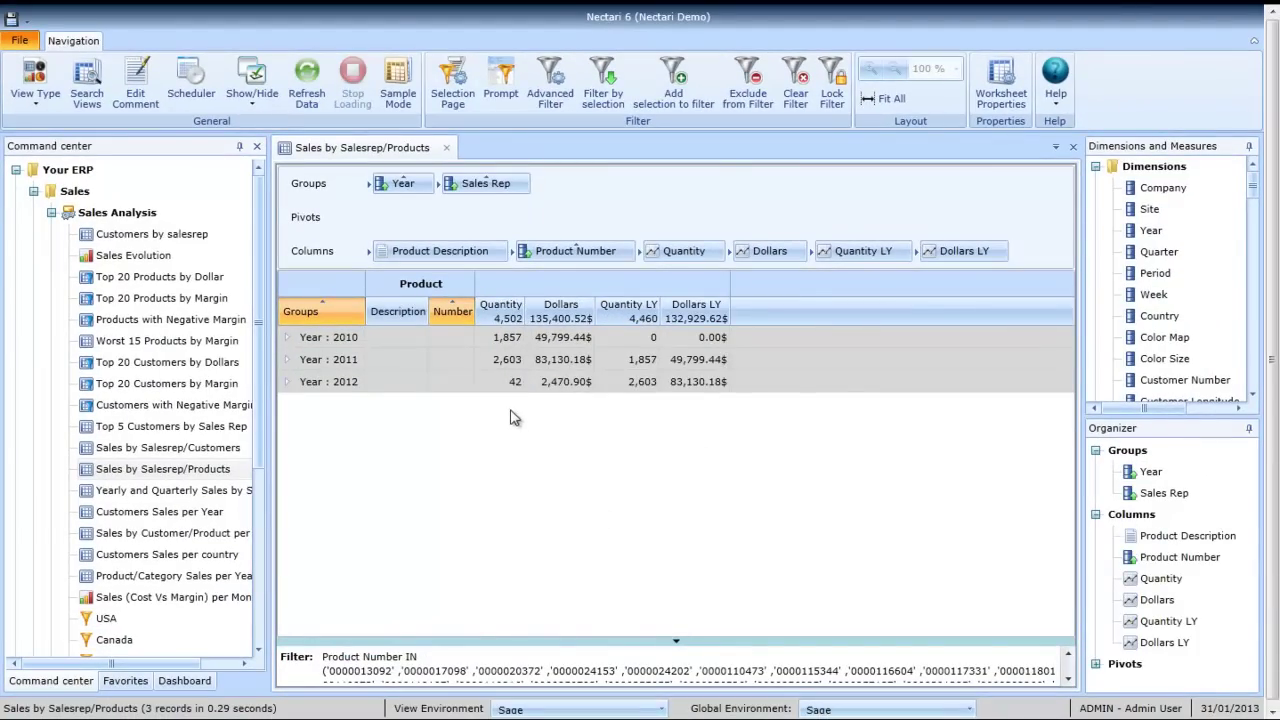
Close the sales report and open Finance > GL Transaction Details > GL Account Balance.
click(447, 148)
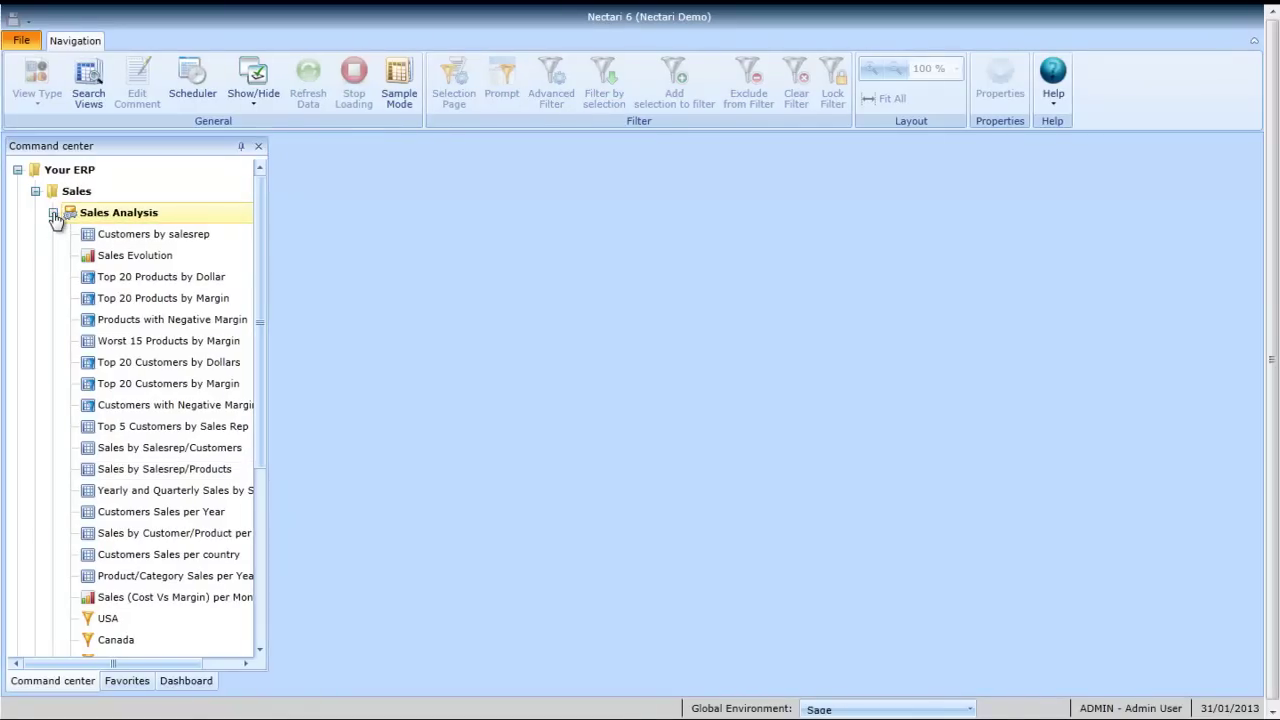
click(54, 214)
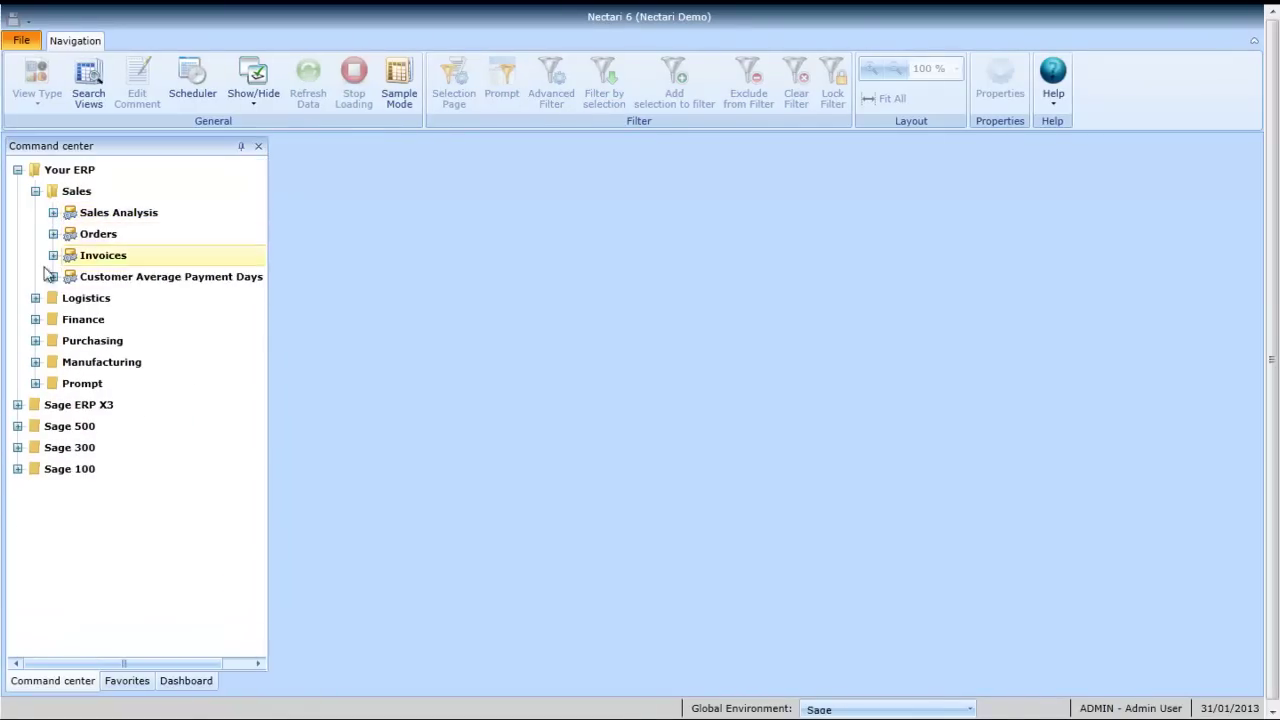
click(36, 320)
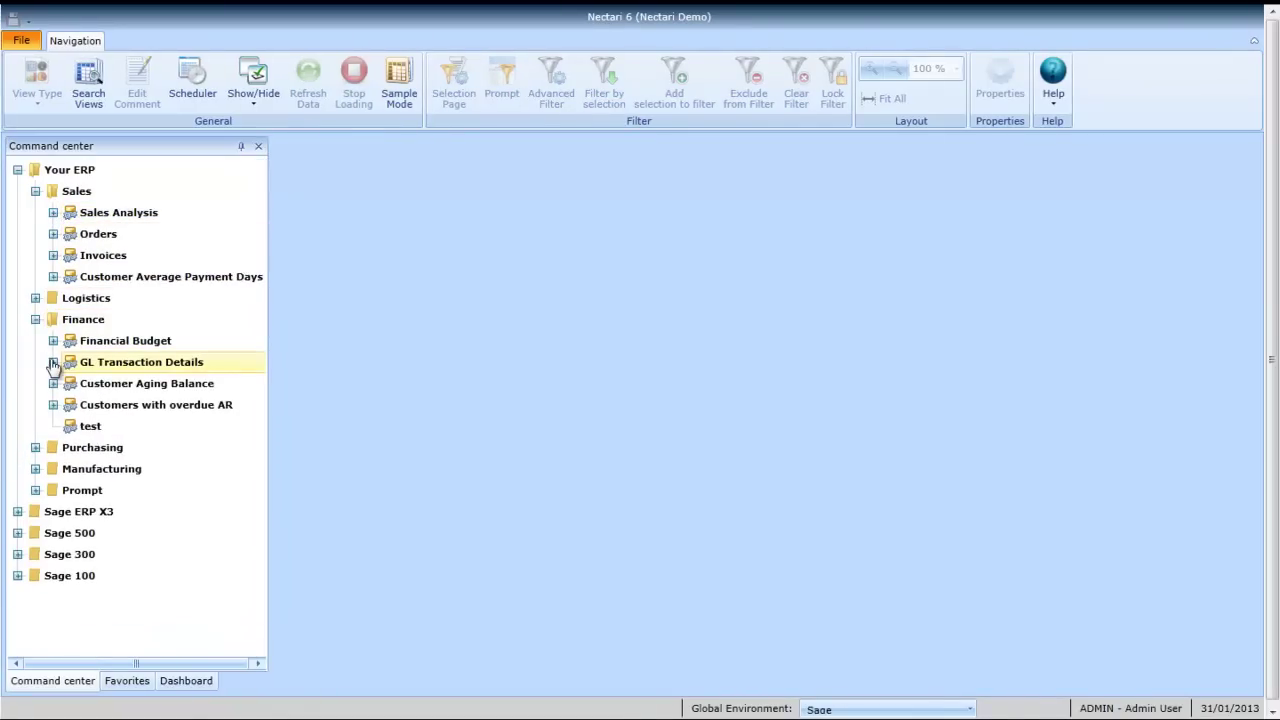
click(53, 362)
double_click(118, 447)
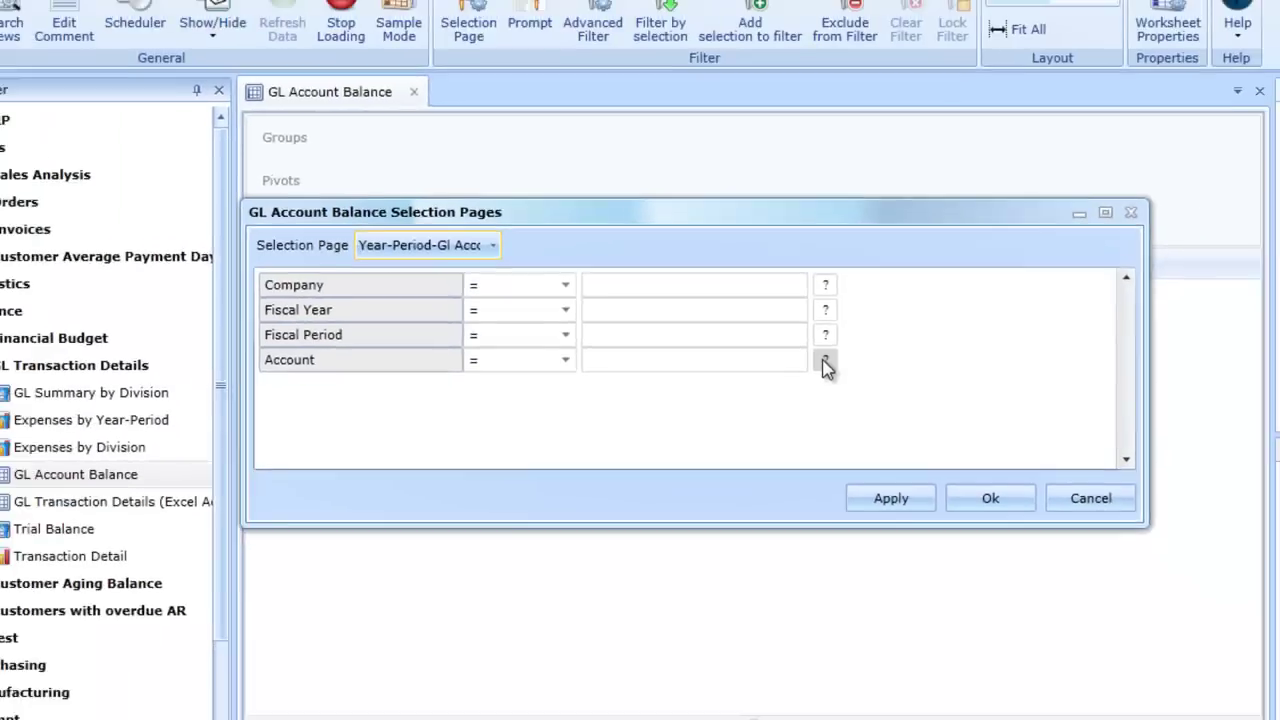
Restrict the Account criterion to 'expense' accounts and run the report.
click(825, 366)
click(537, 273)
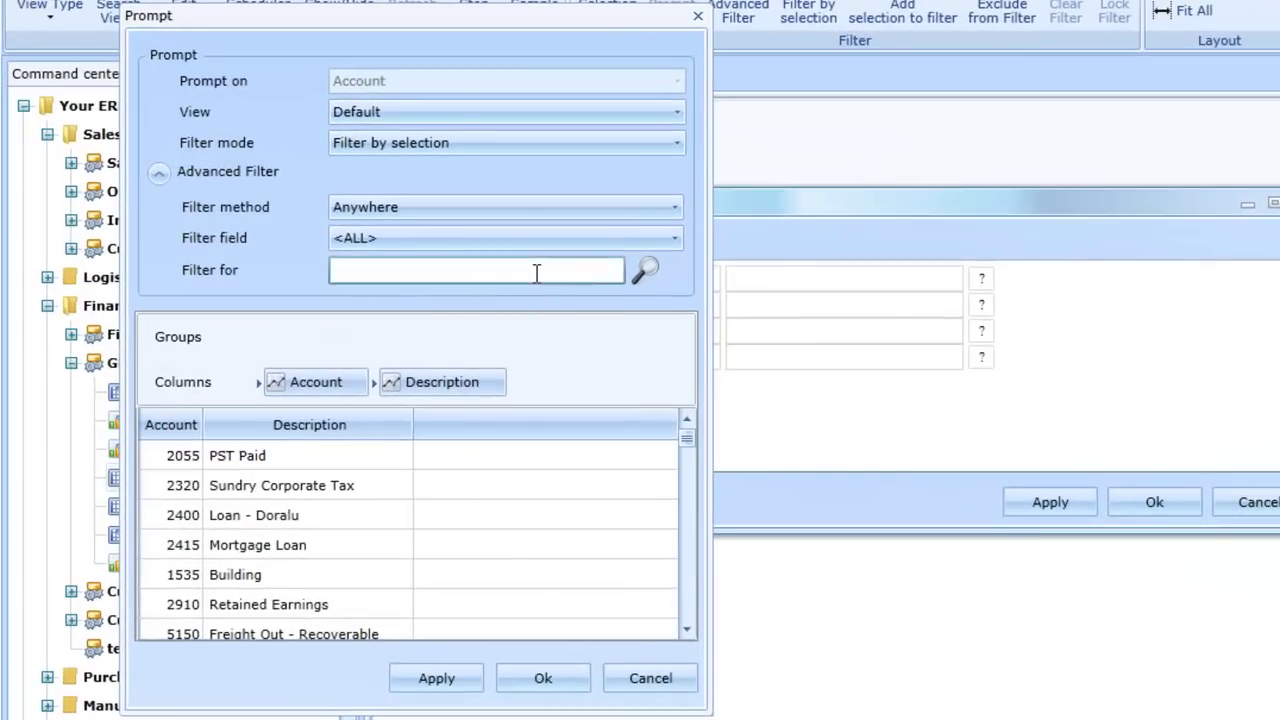
text(expense)
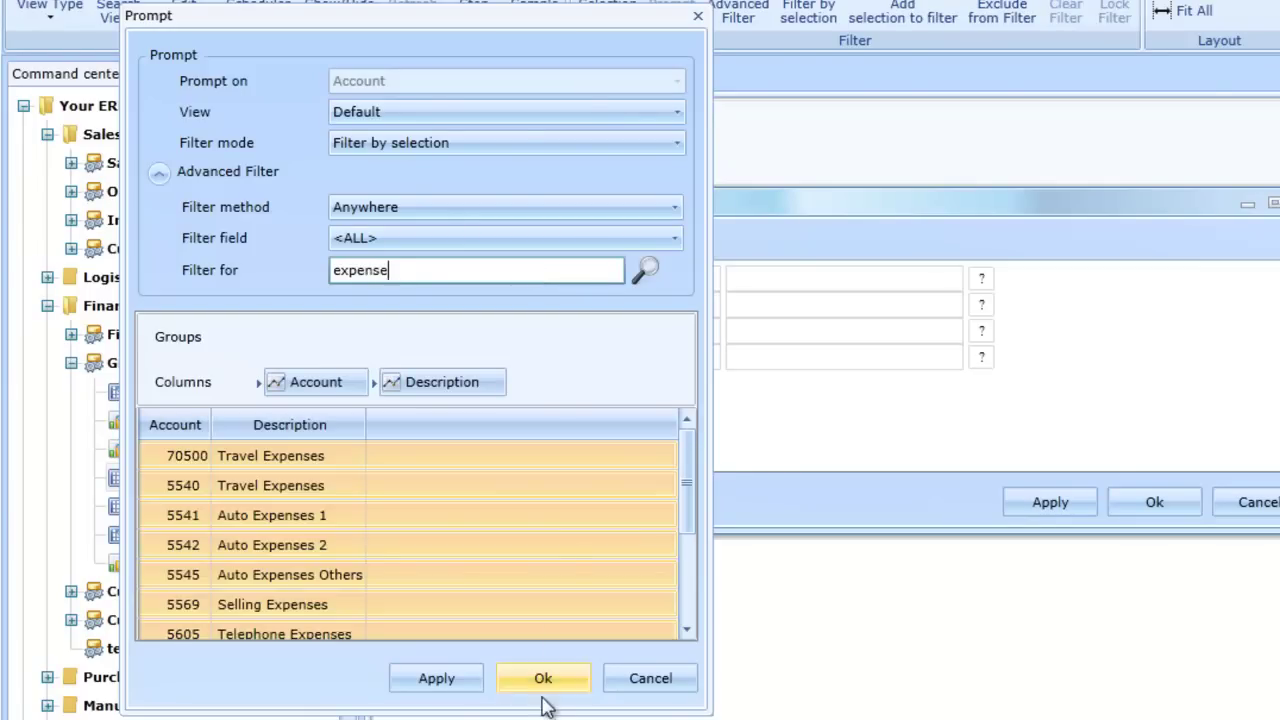
click(545, 690)
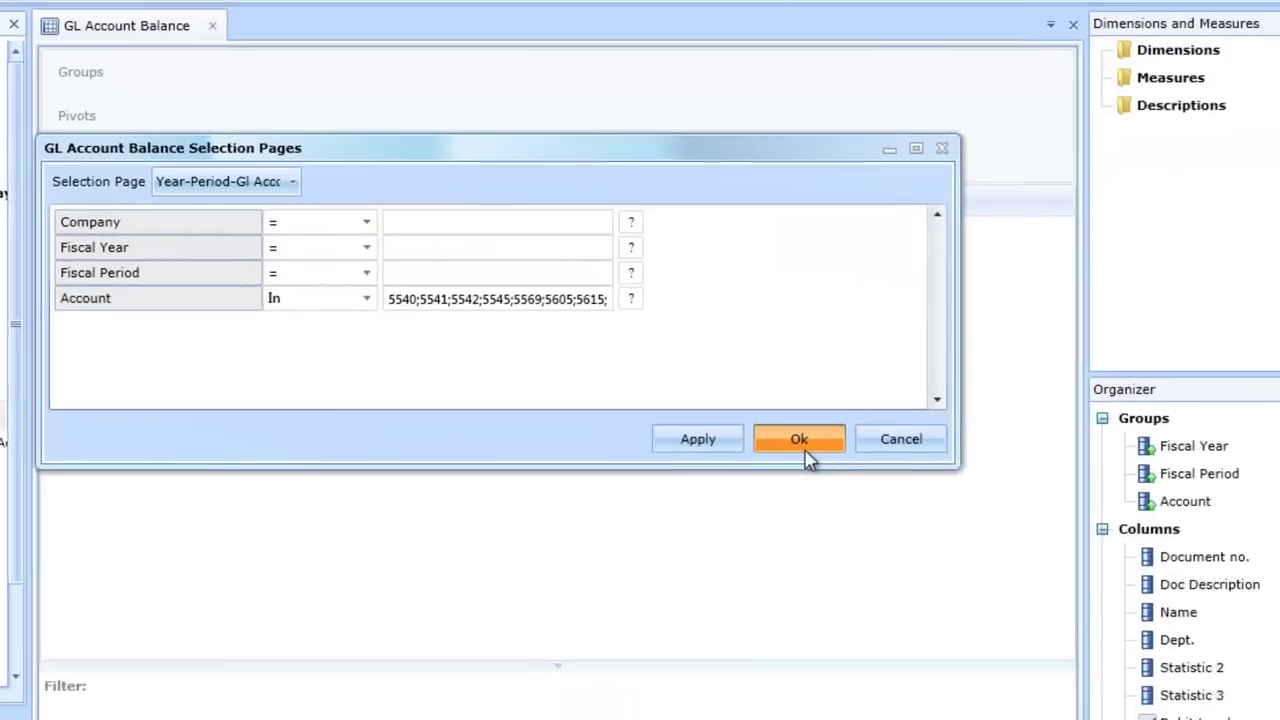
click(1088, 495)
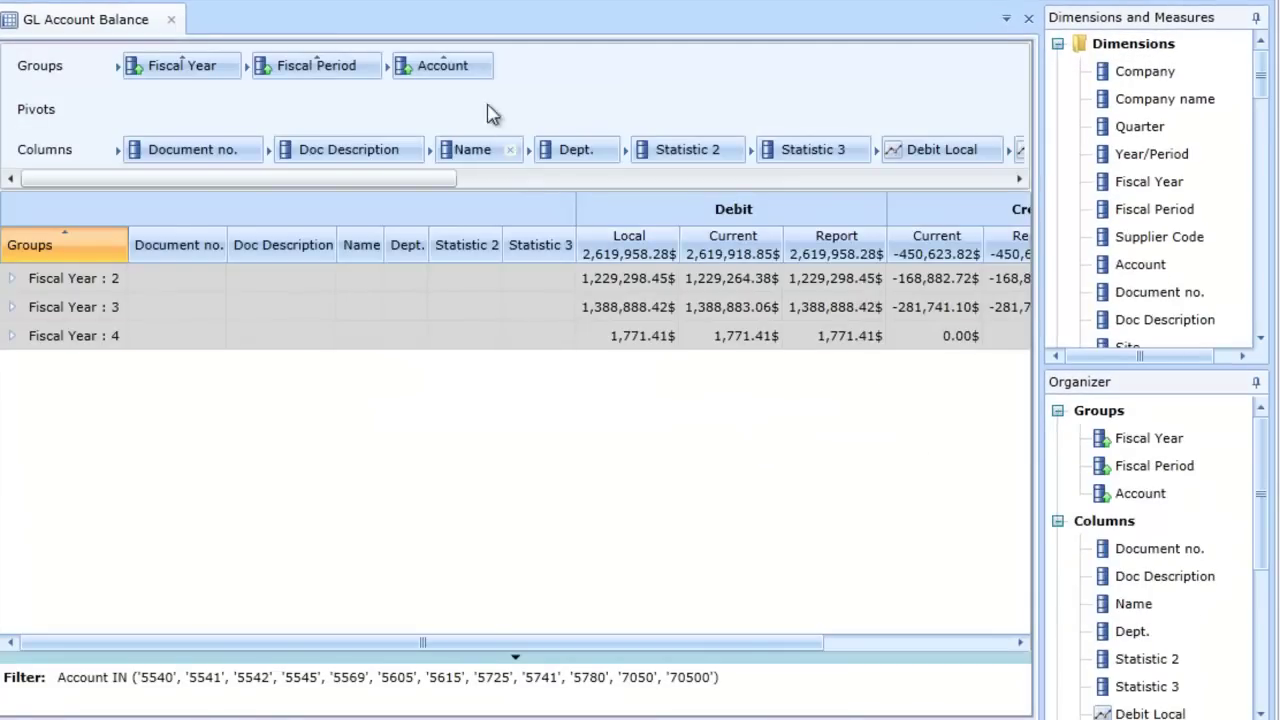
Move Account ahead of Fiscal Year in the groupings, then close GL Account Balance.
drag(457, 70, 166, 87)
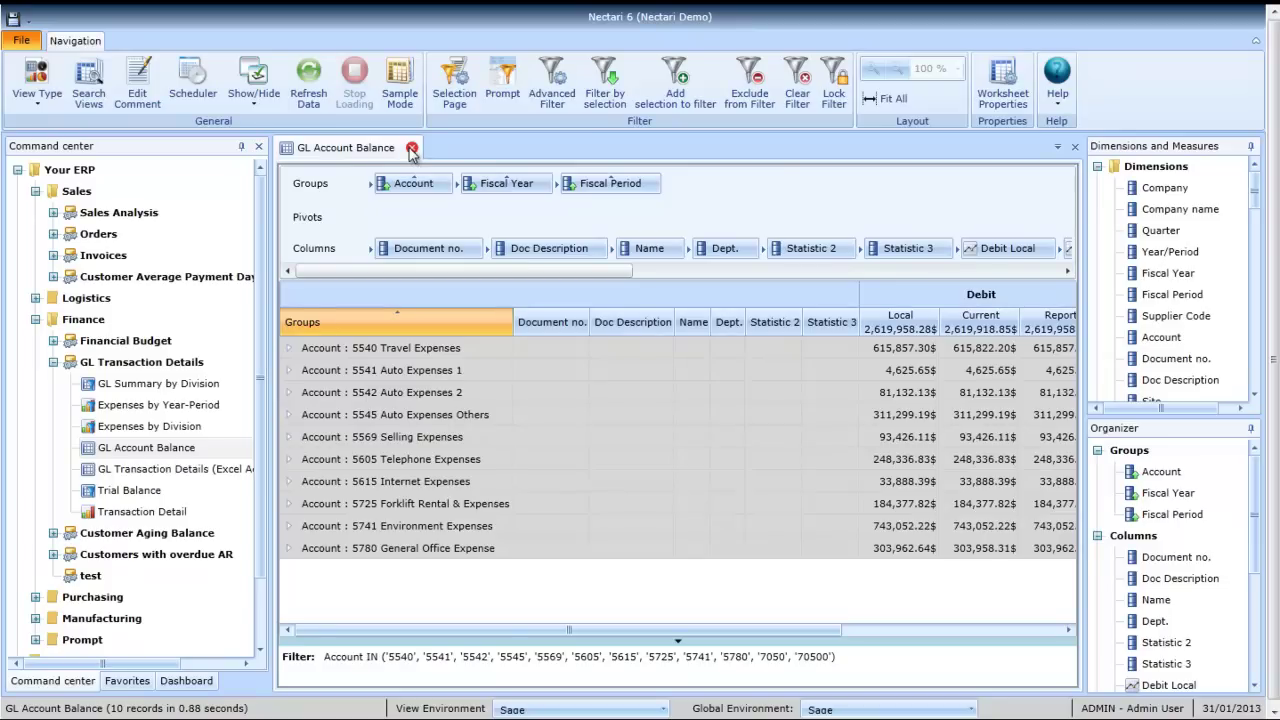
click(411, 148)
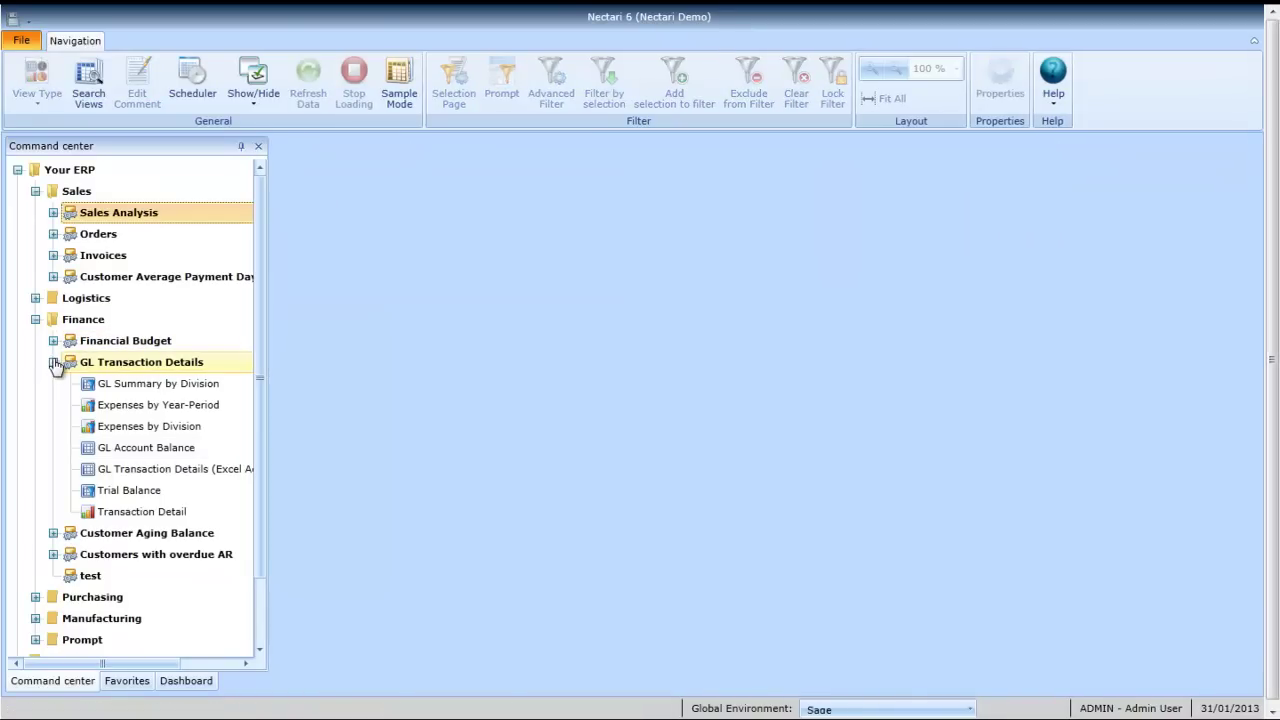
Open Top 20 Products by Dollar with Year 2011 expanded.
click(53, 212)
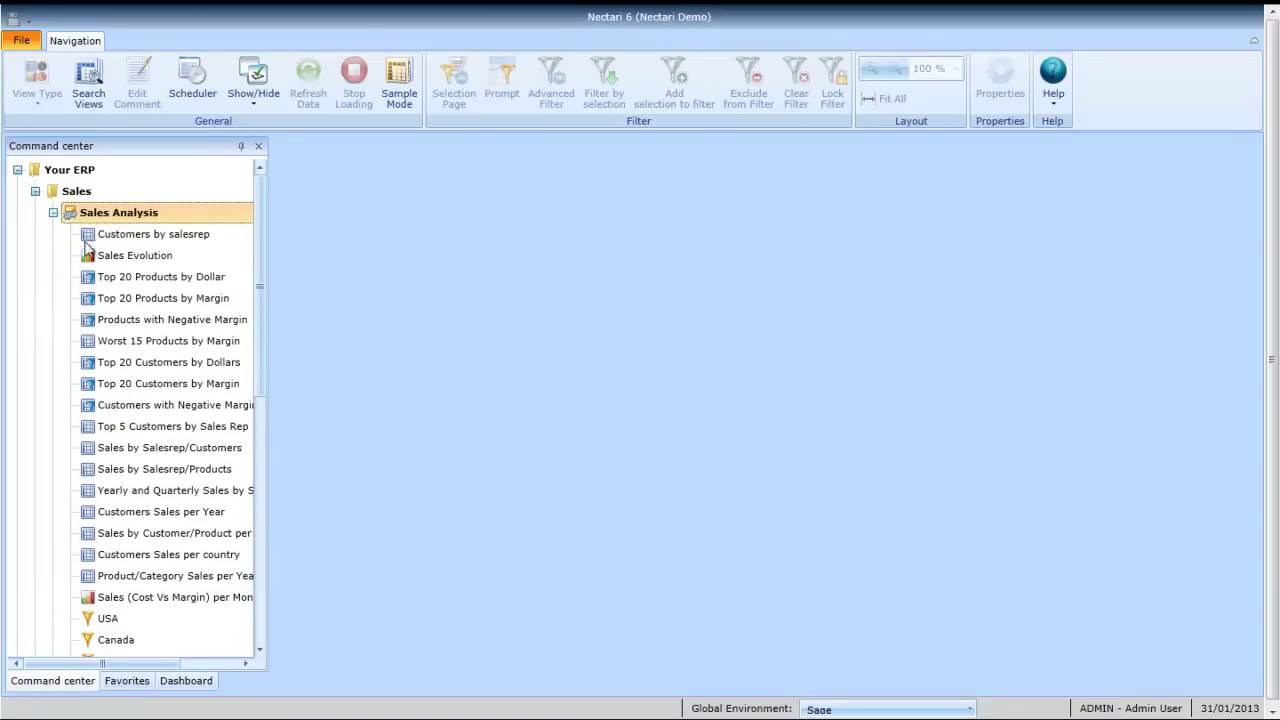
click(137, 280)
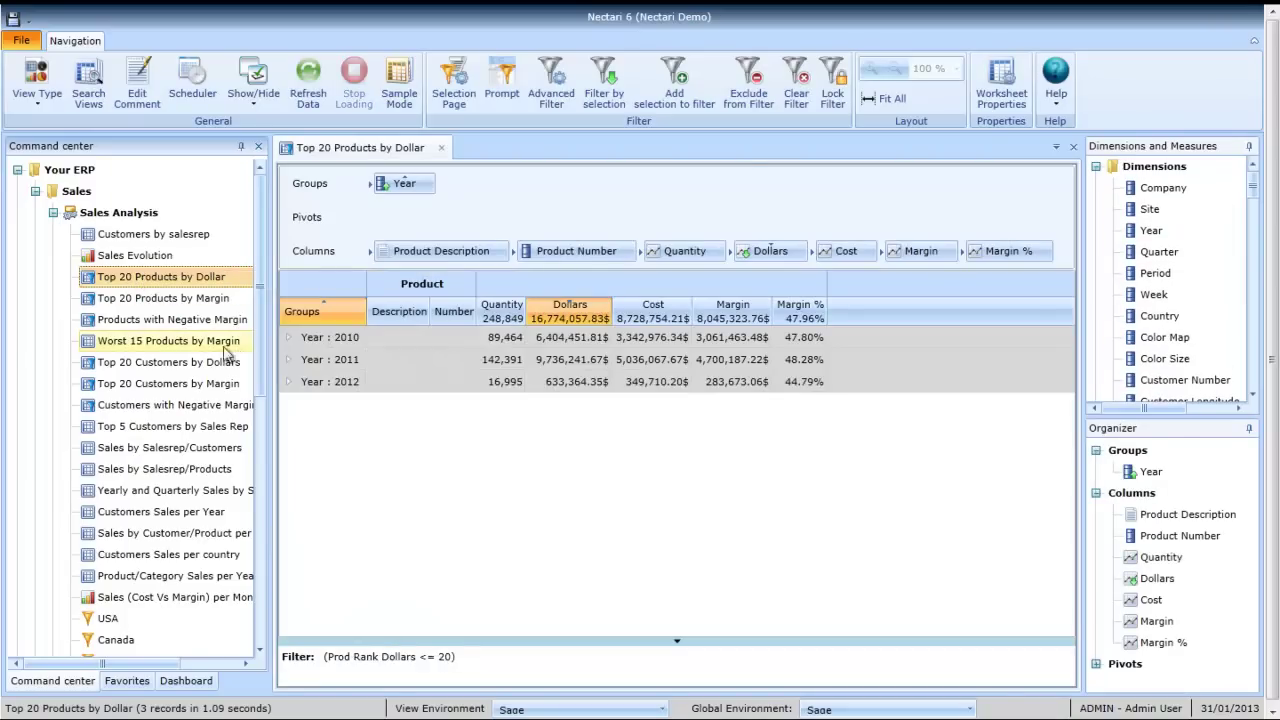
click(288, 359)
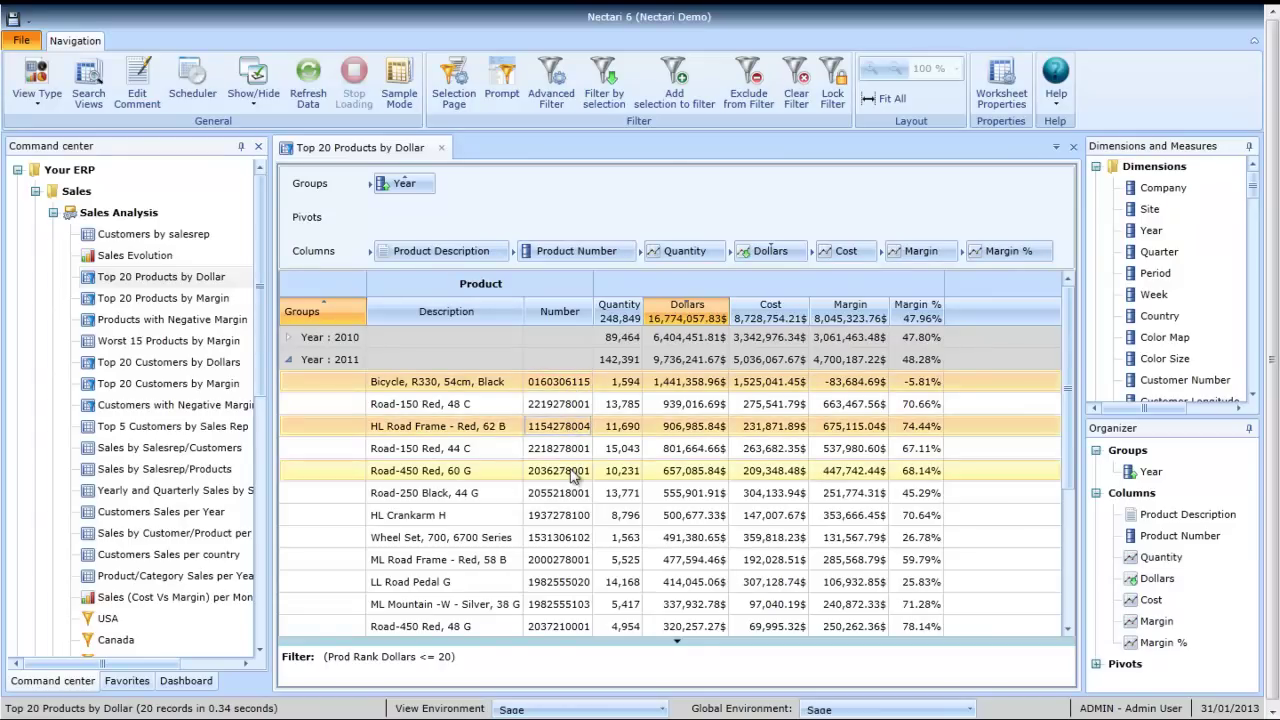
View the linked Inventory report for three selected products, then close it.
right_click(570, 208)
click(645, 436)
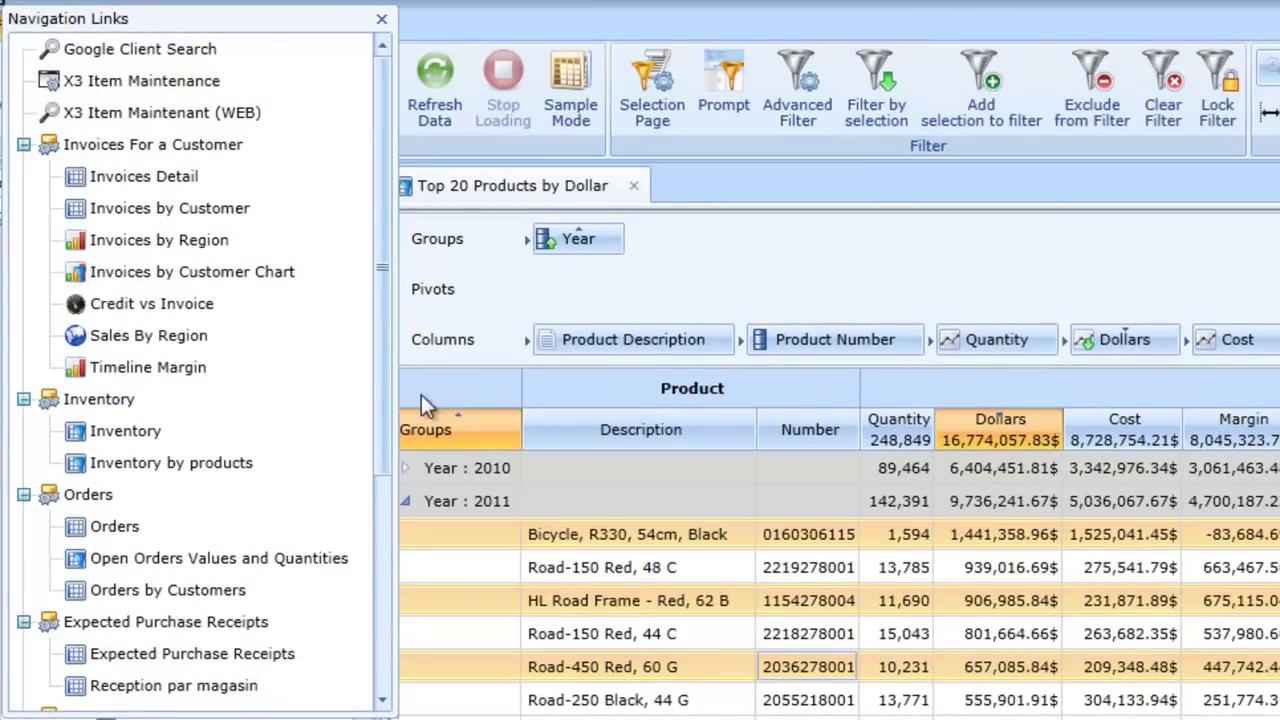
mouse_move(379, 368)
mouse_down()
mouse_move(336, 588)
mouse_move(328, 401)
mouse_move(290, 392)
mouse_up()
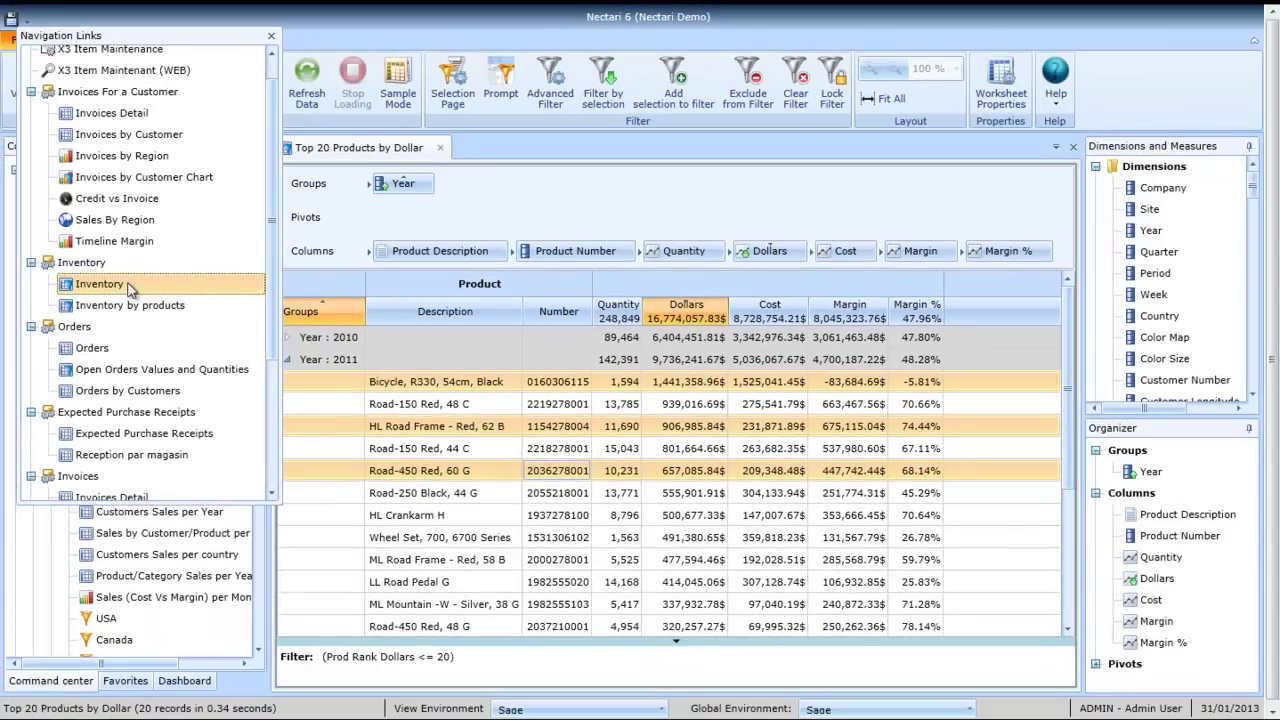
double_click(171, 389)
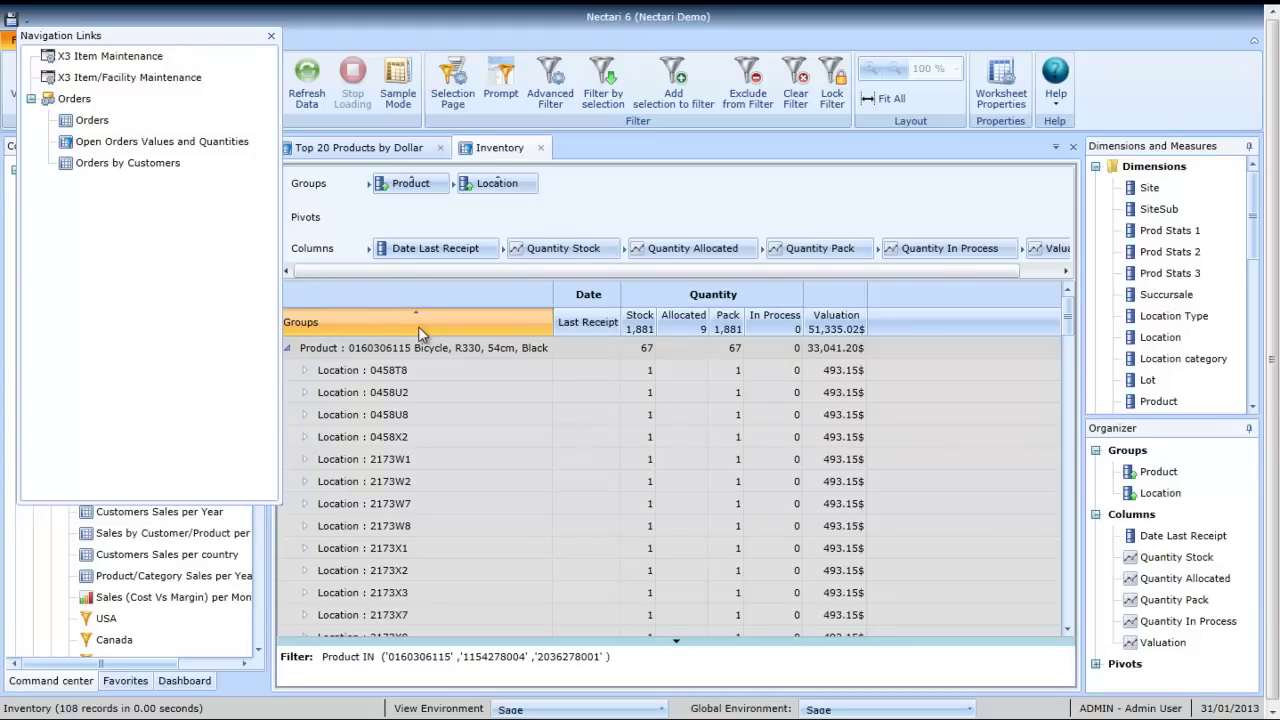
click(271, 38)
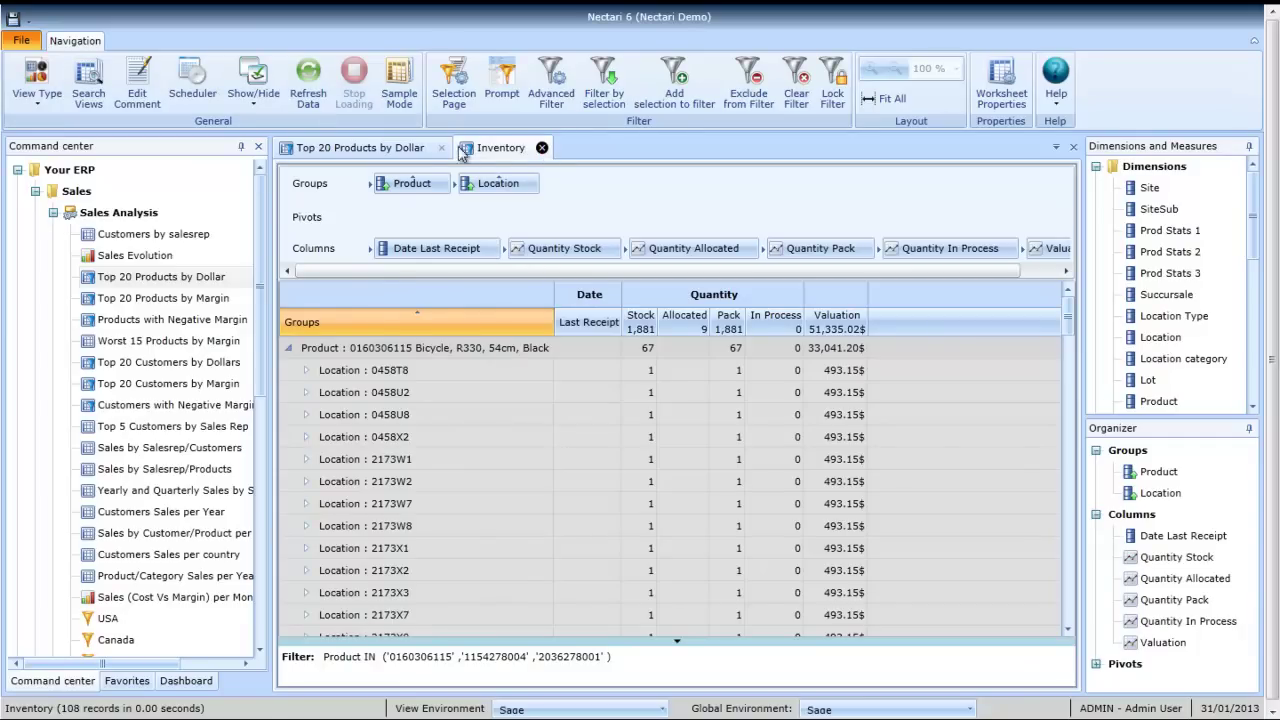
click(430, 150)
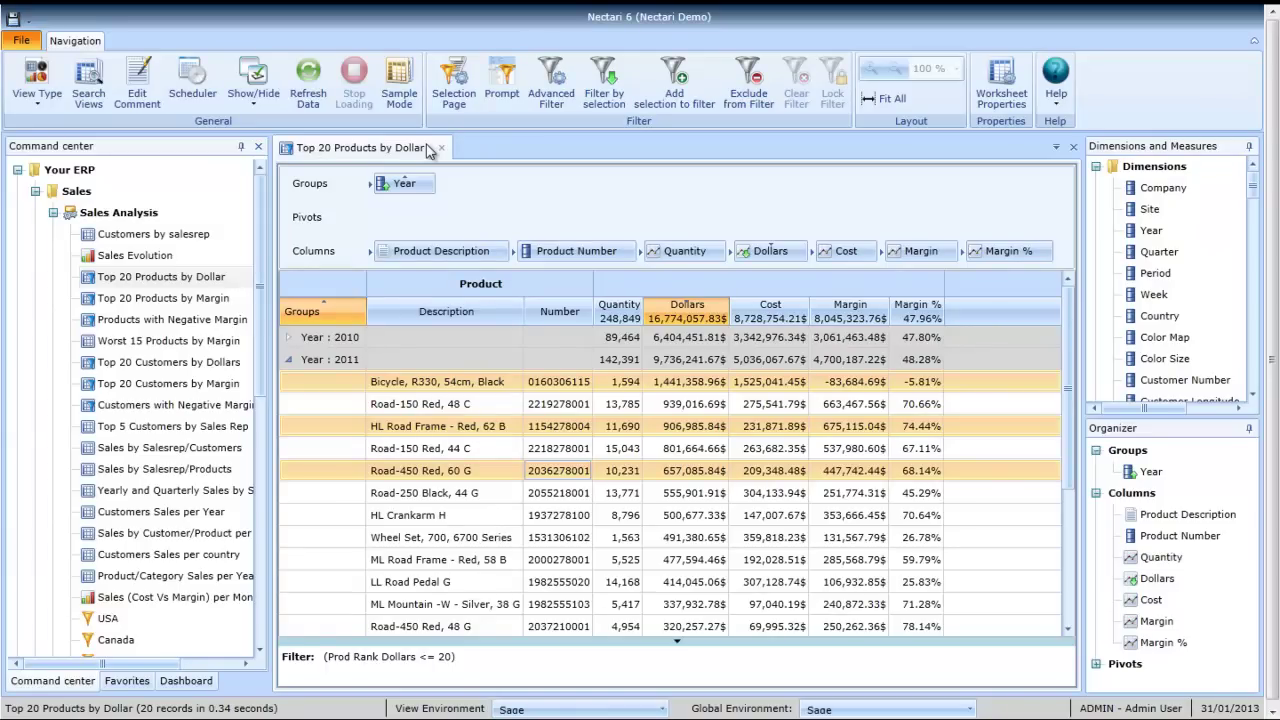
Circle the -5.81% margin with a freehand comment, then close Top 20 Products by Dollar.
click(137, 84)
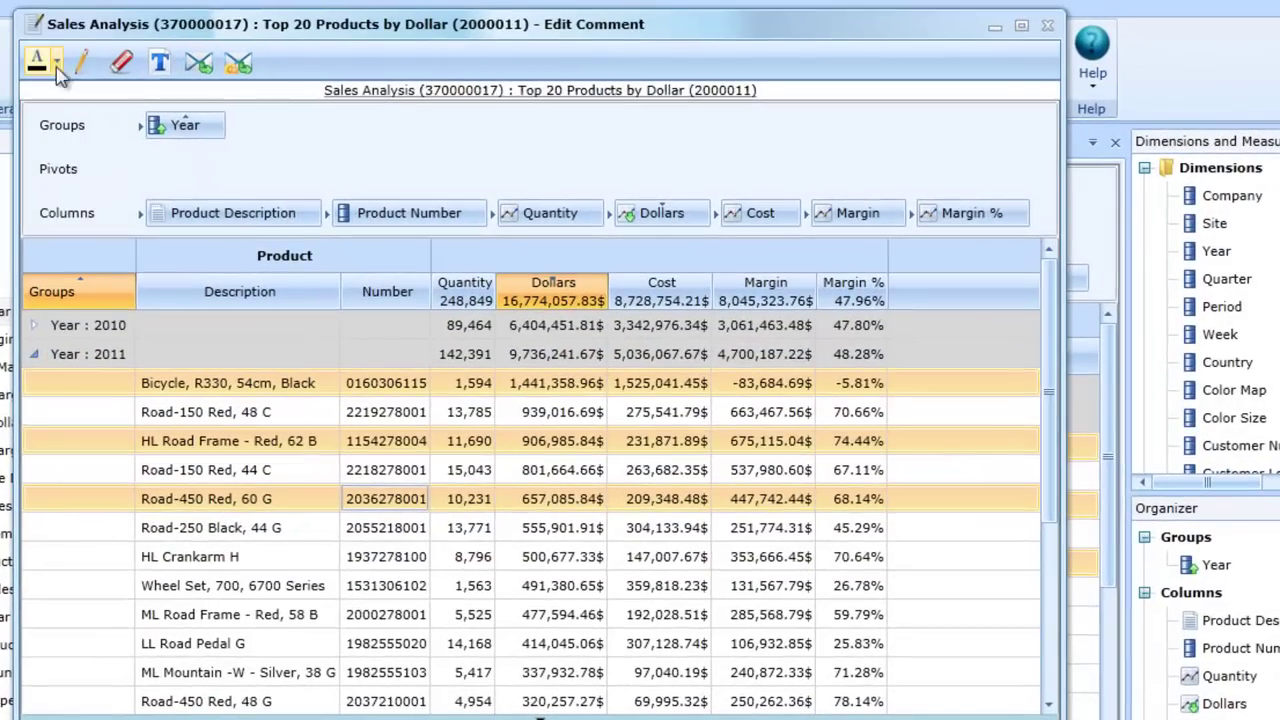
click(84, 62)
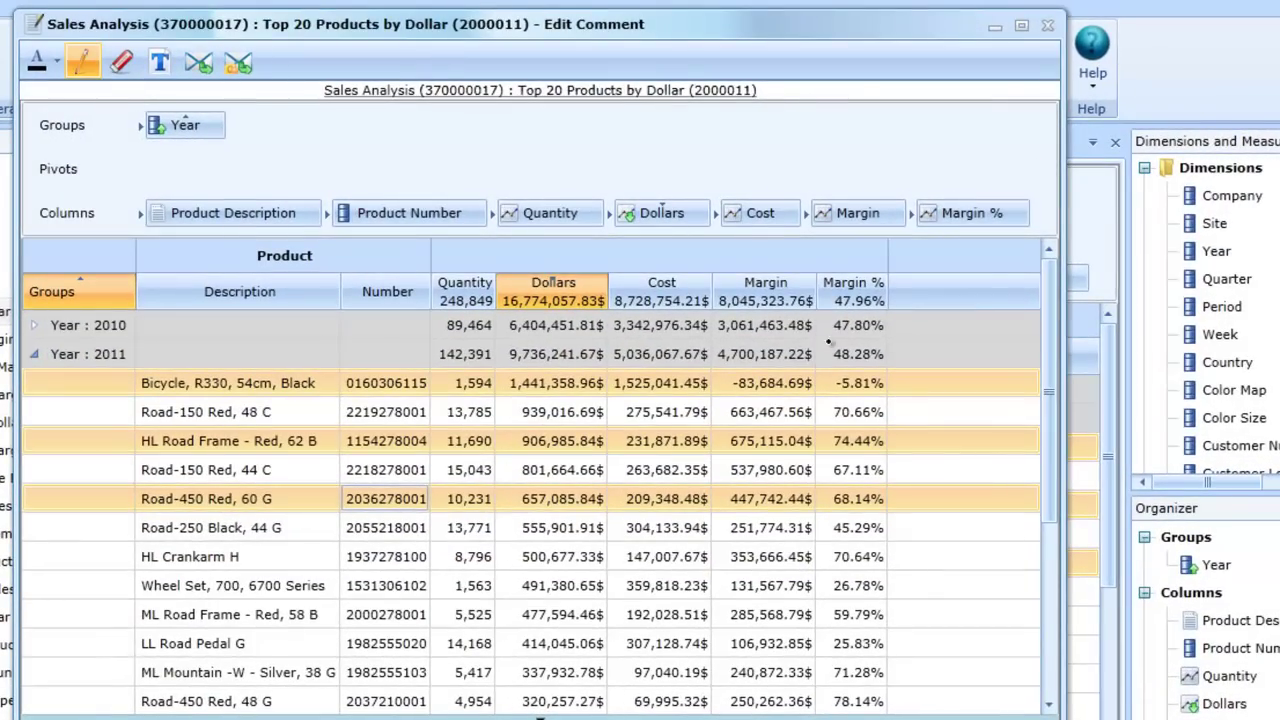
drag(880, 356, 880, 355)
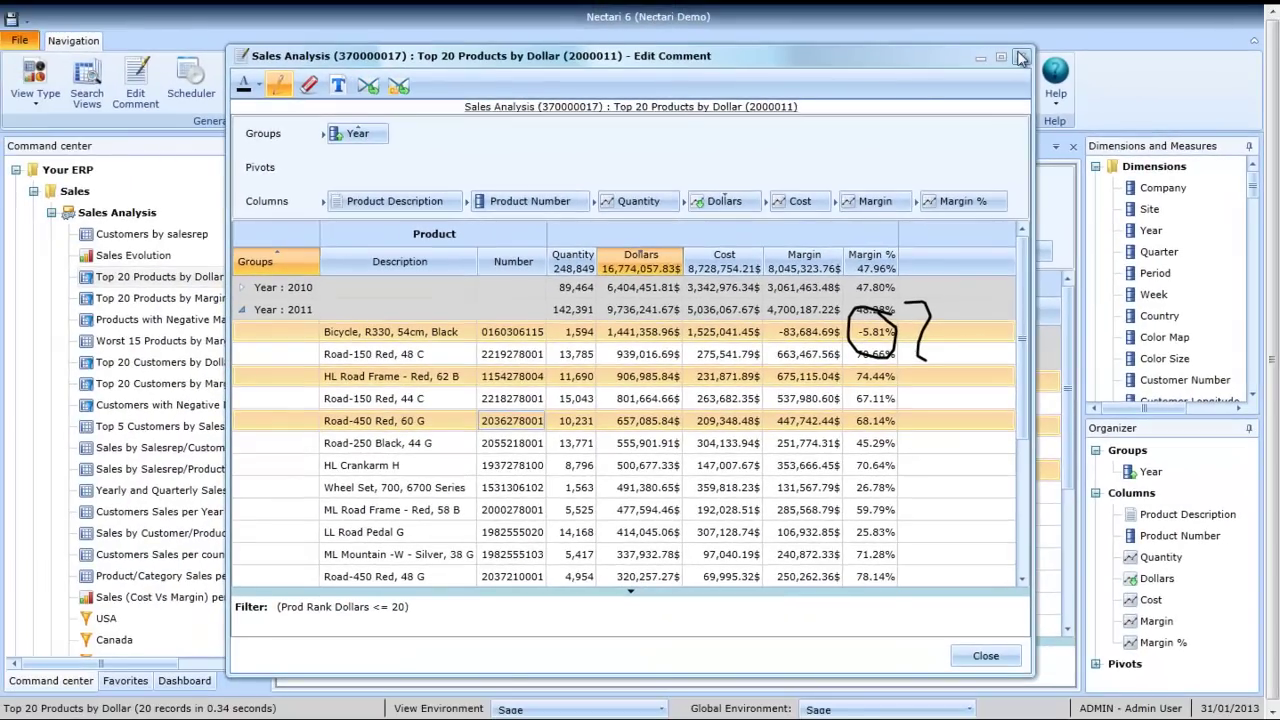
click(1021, 57)
click(440, 148)
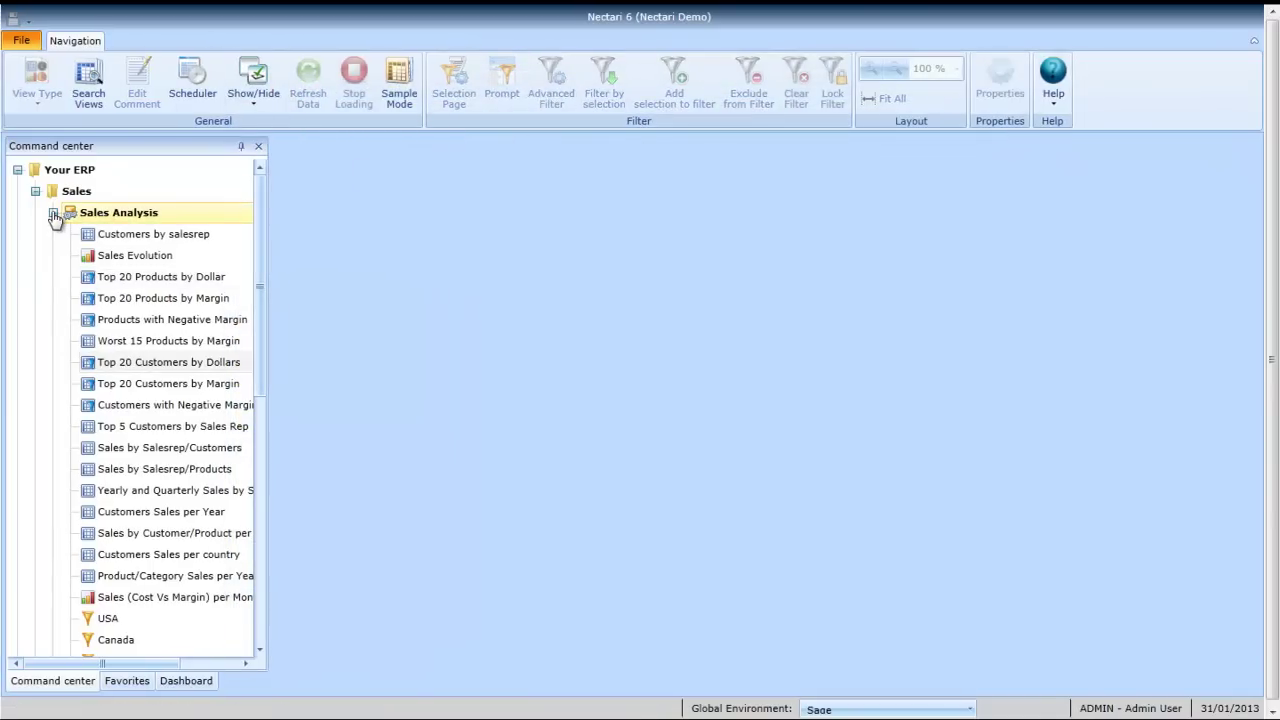
double_click(143, 366)
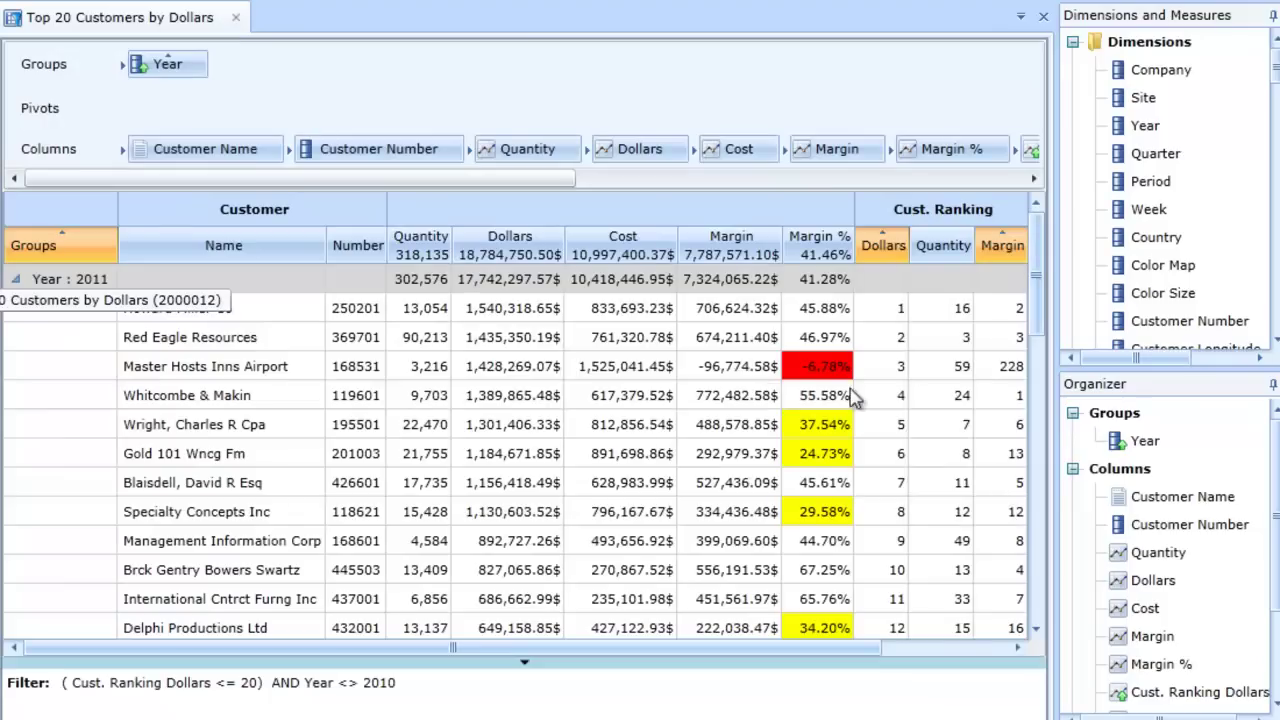
mouse_move(818, 337)
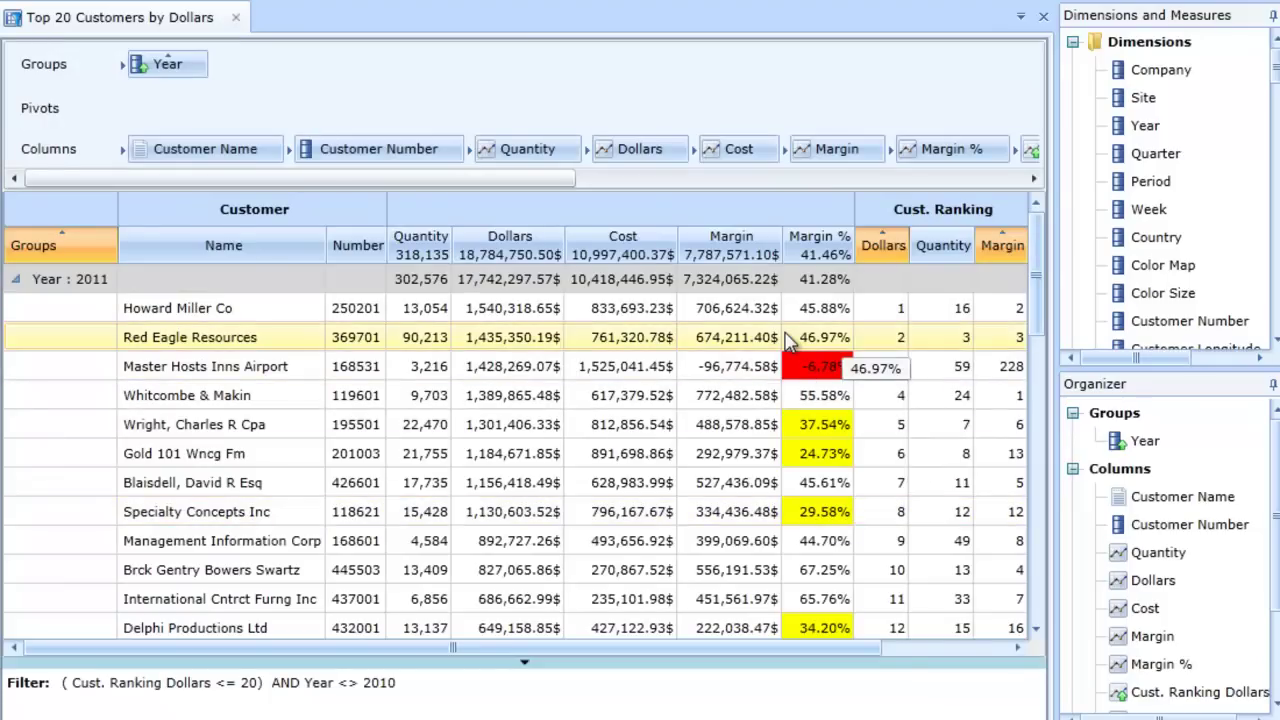
right_click(815, 248)
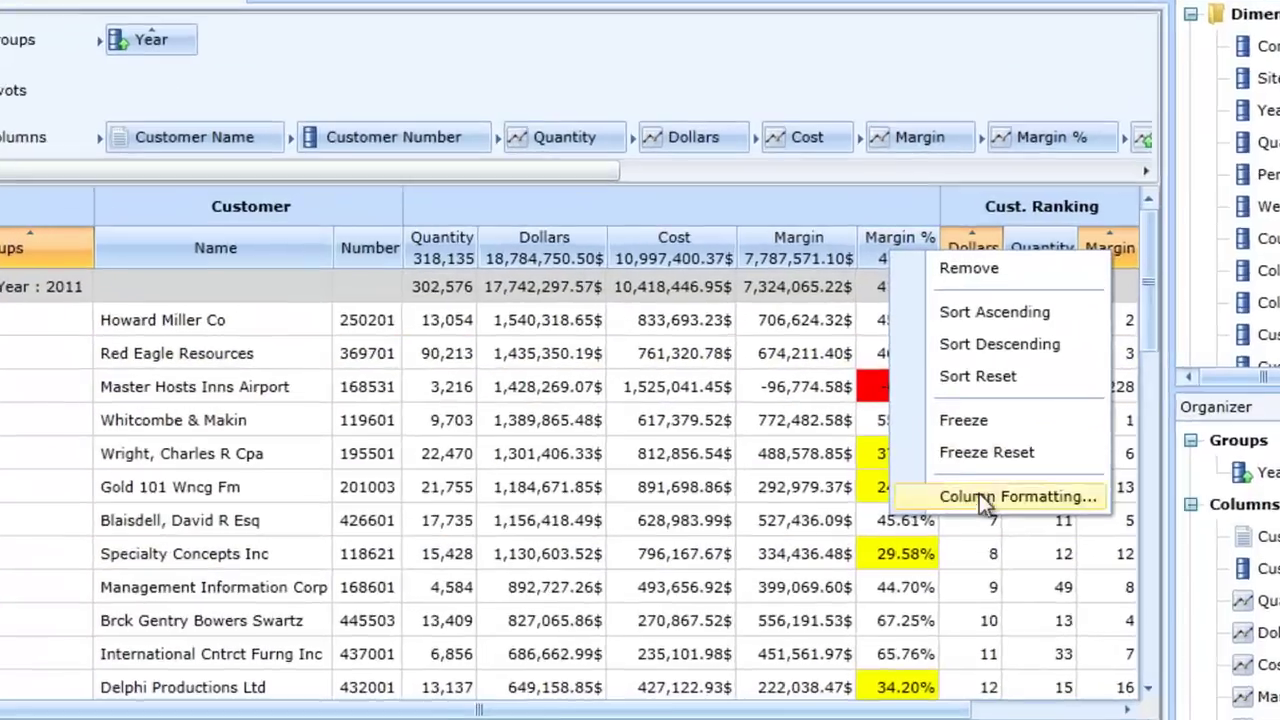
click(981, 497)
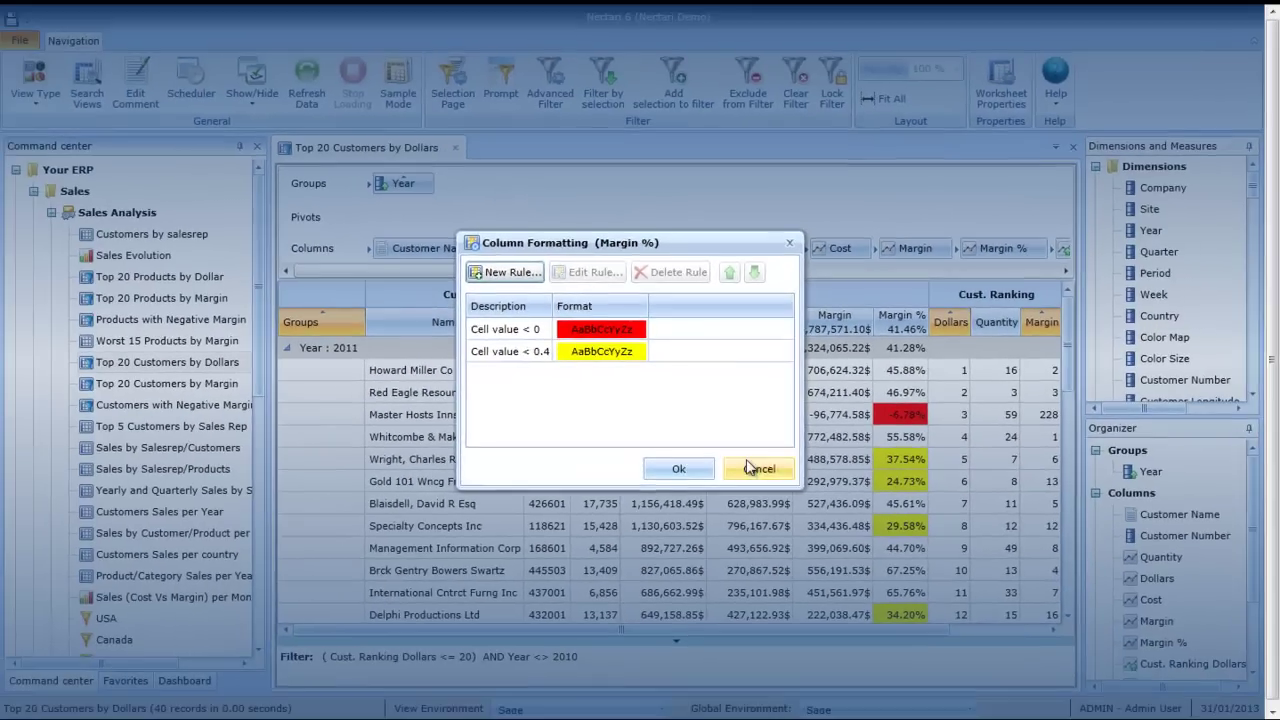
click(759, 468)
click(455, 147)
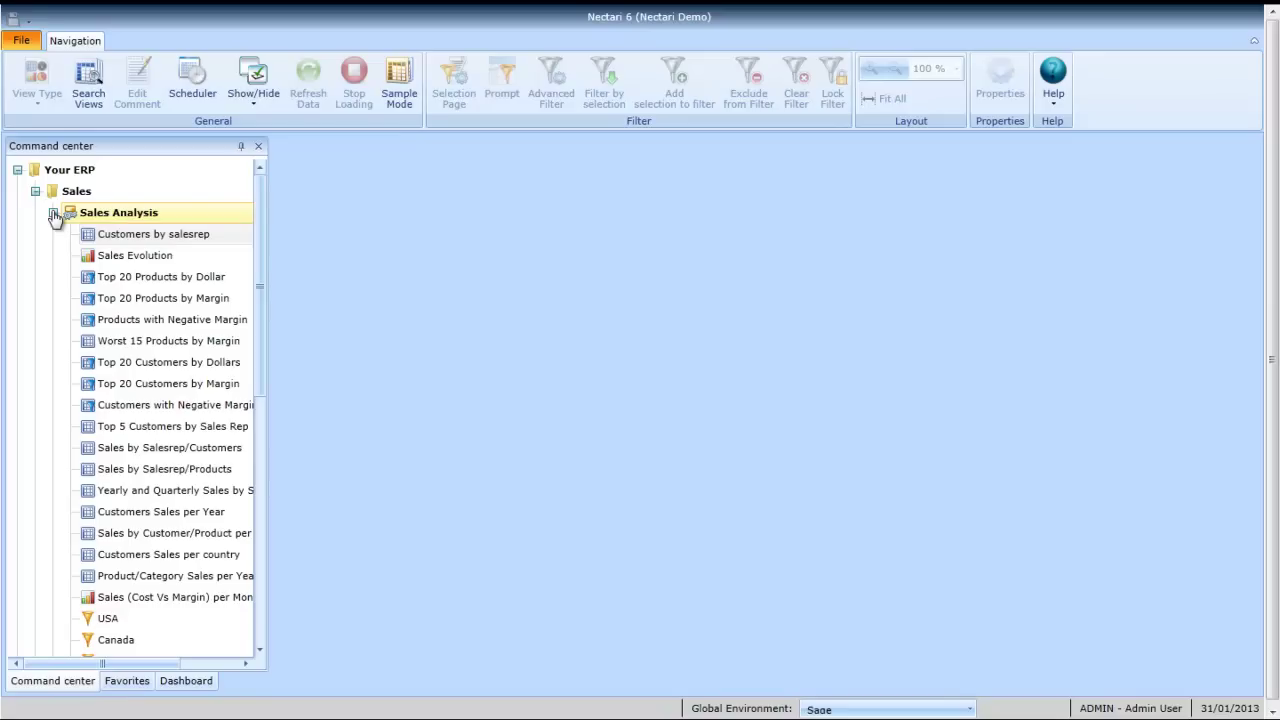
Open Customers by salesrep and limit the Sales Rep grouping to the first 5.
double_click(111, 236)
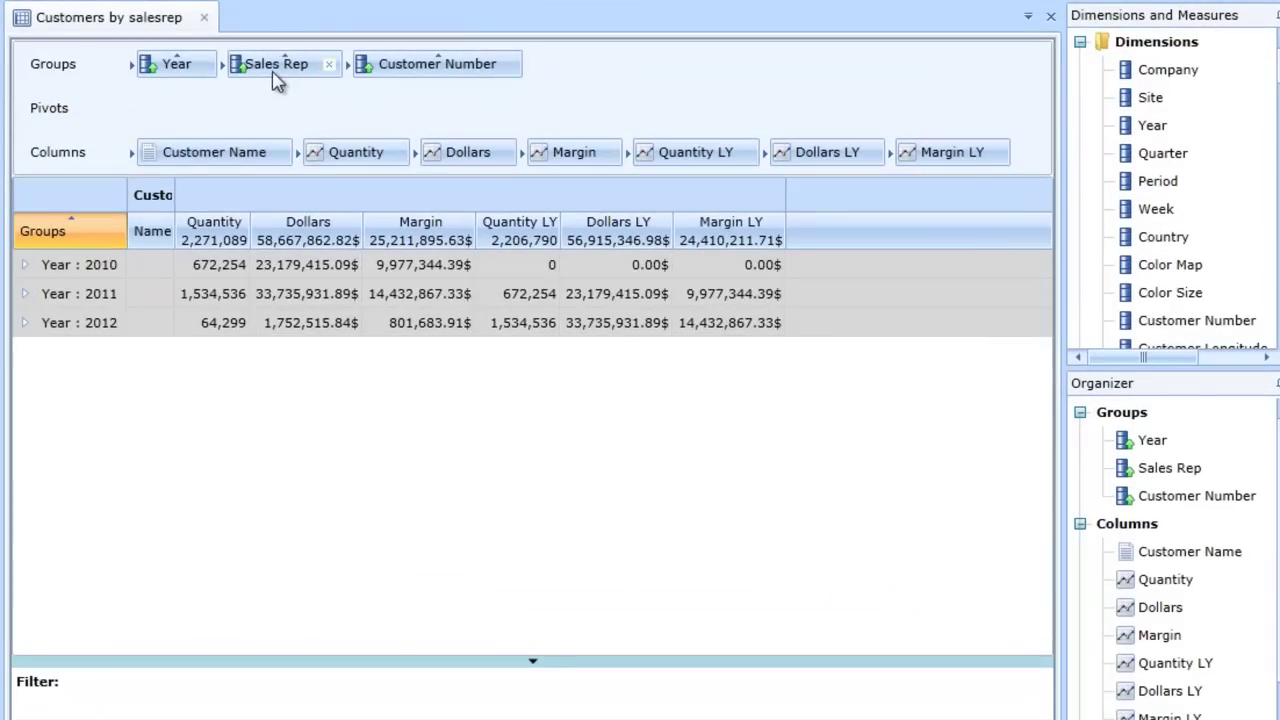
right_click(277, 82)
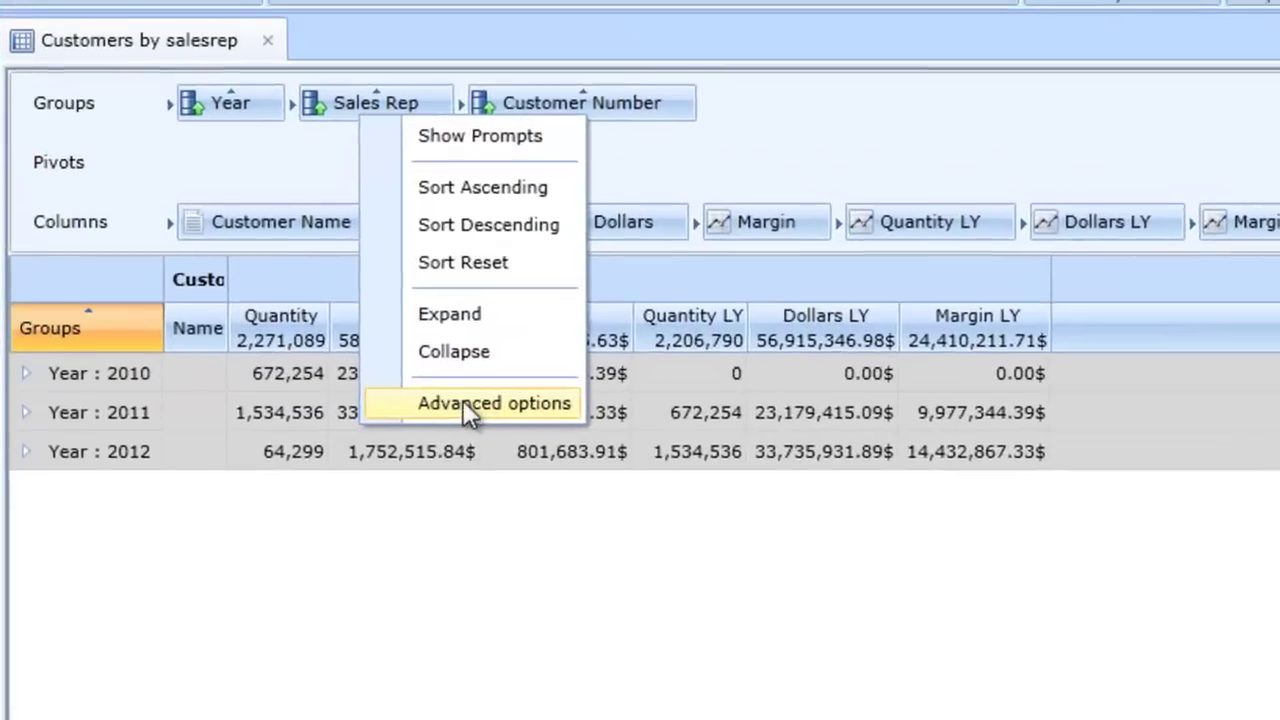
click(463, 405)
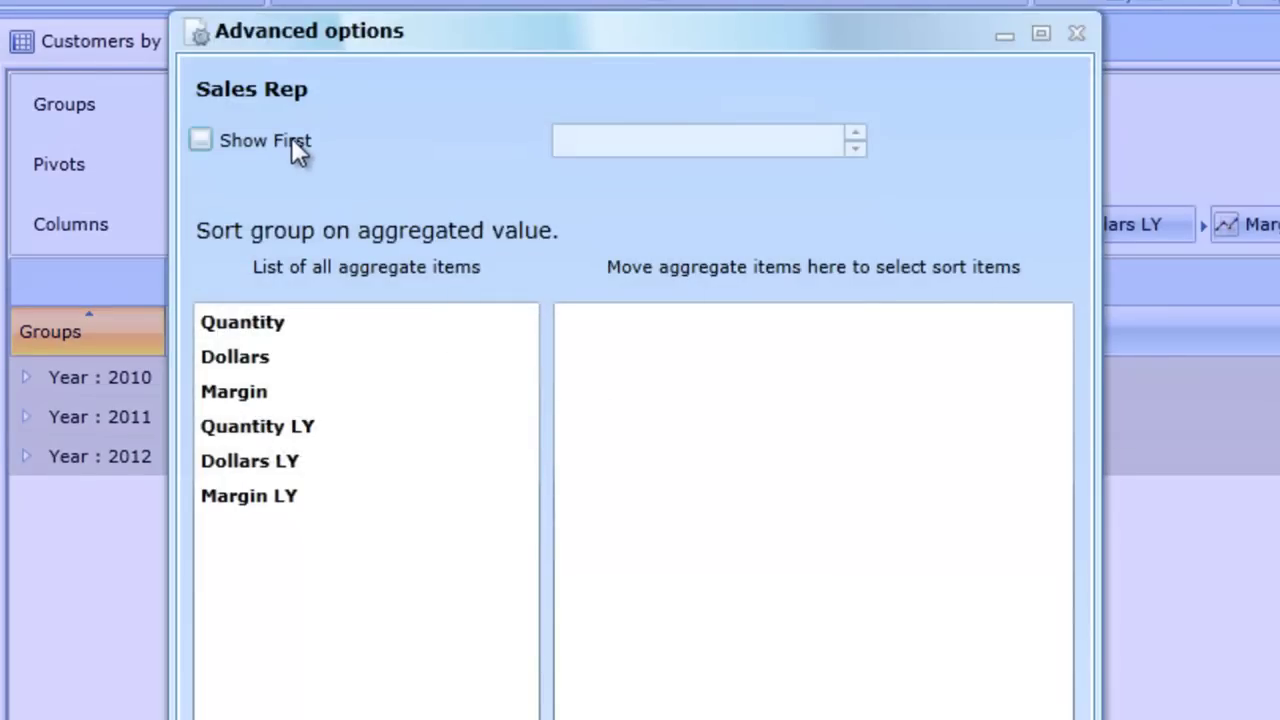
click(293, 141)
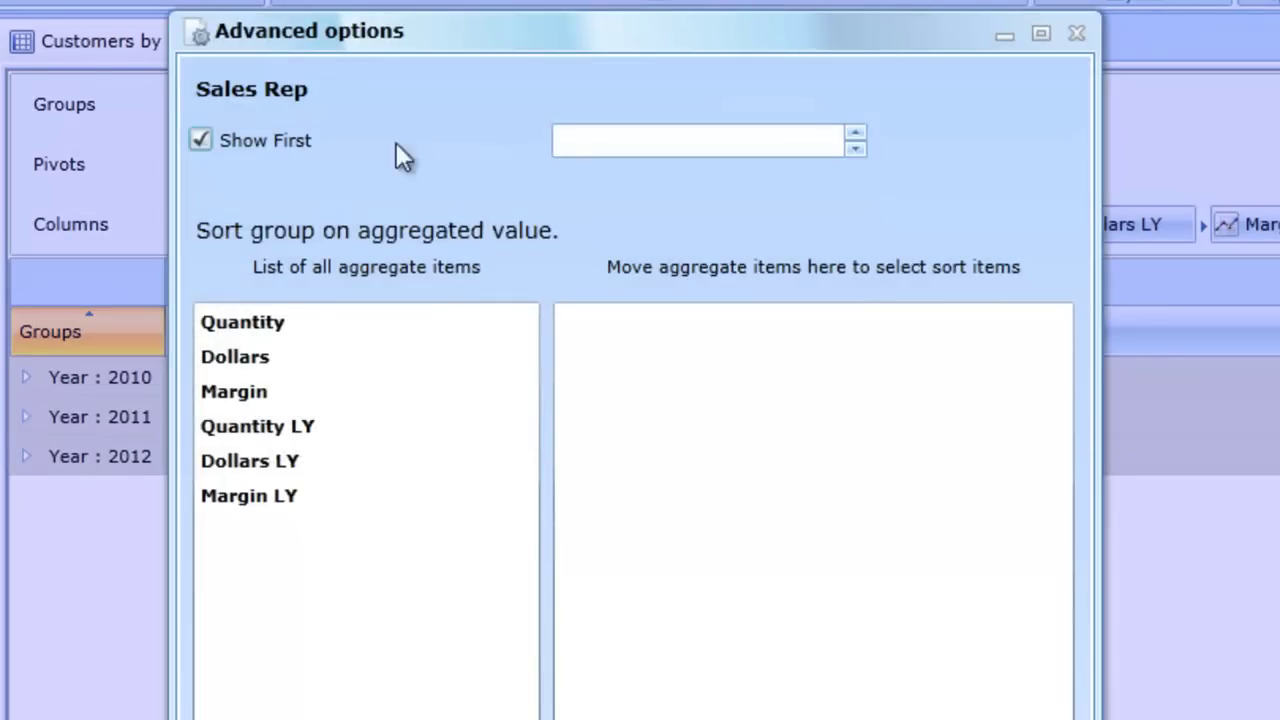
click(655, 145)
text(5)
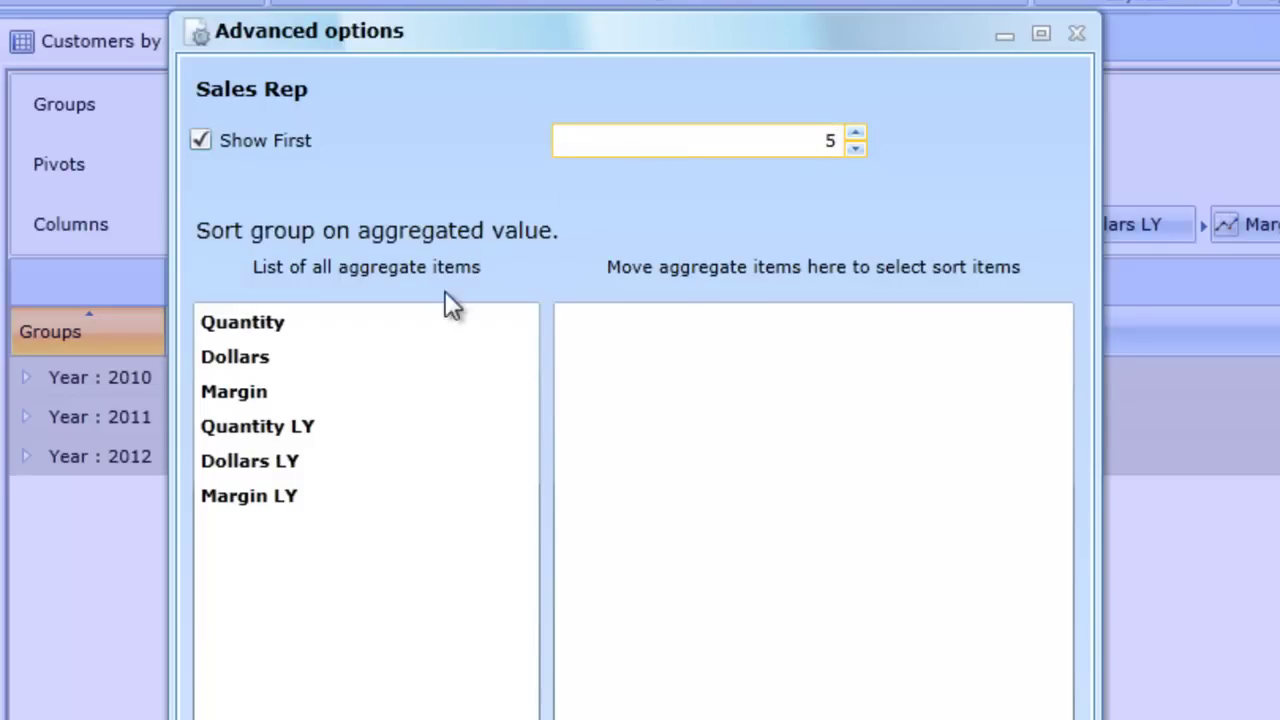
Sort the sales reps by Margin descending, then expand Year : 2011.
drag(250, 398, 780, 354)
click(958, 331)
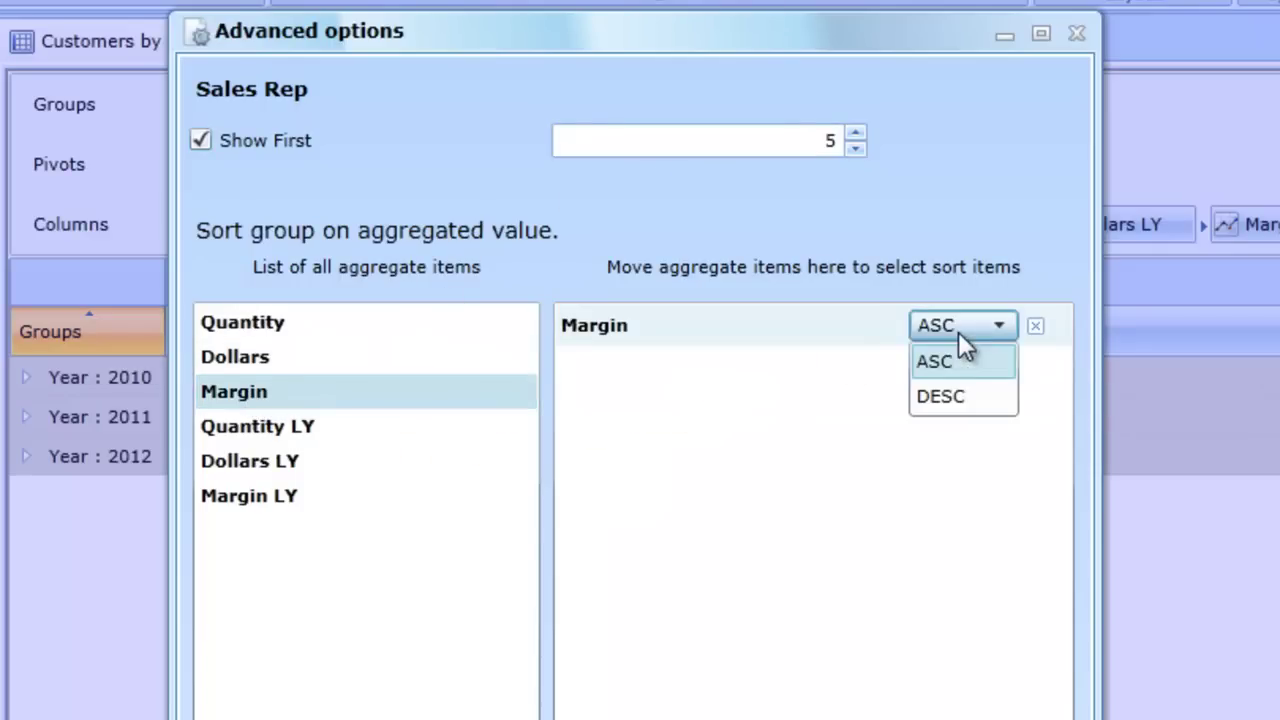
click(948, 397)
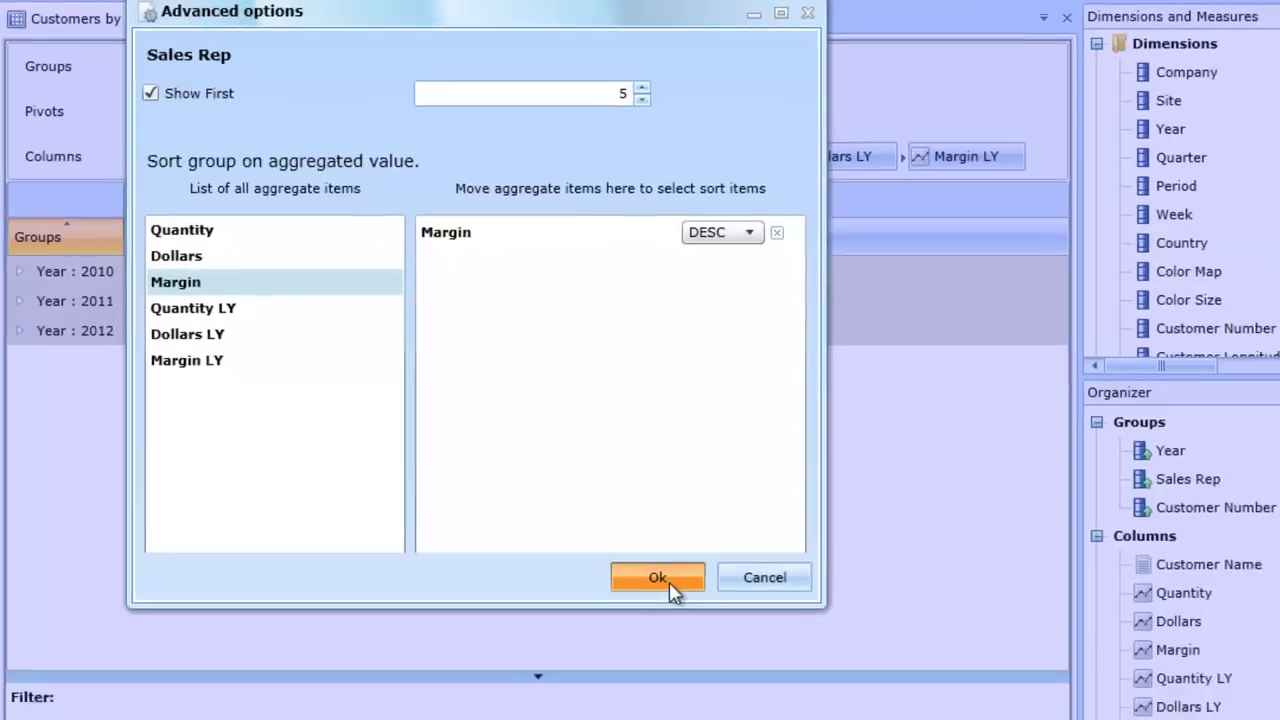
click(669, 582)
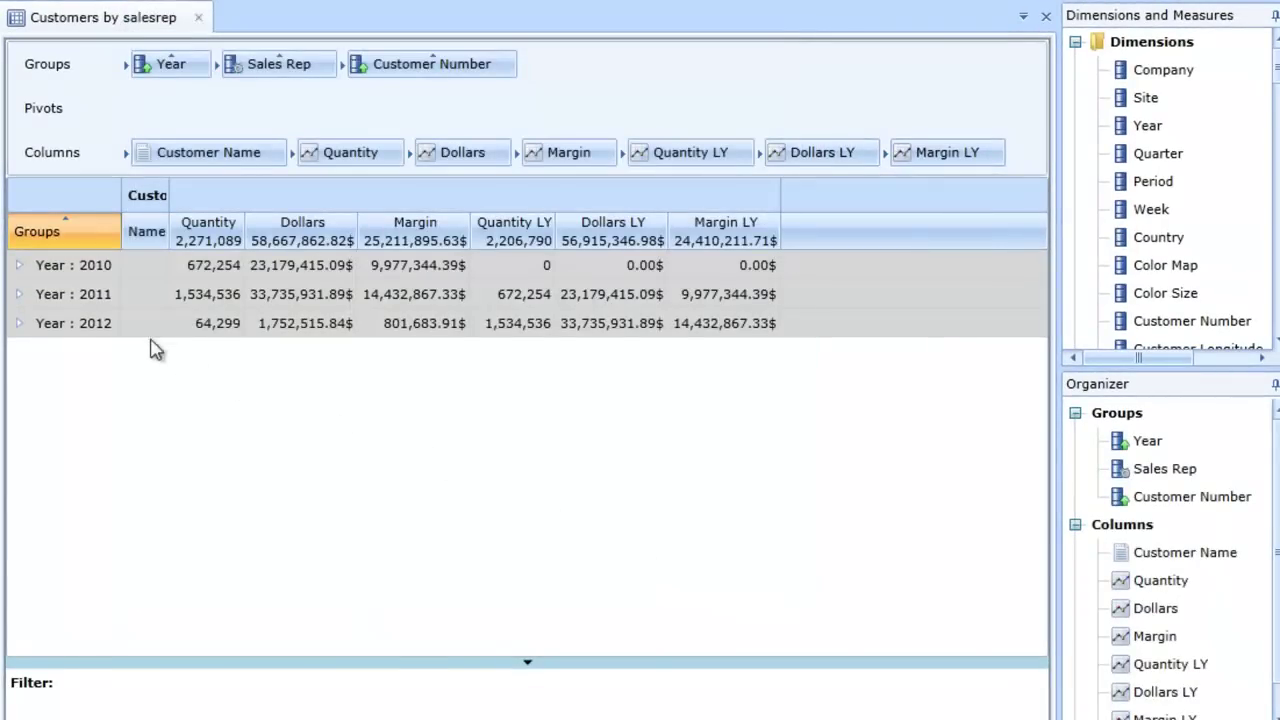
click(20, 295)
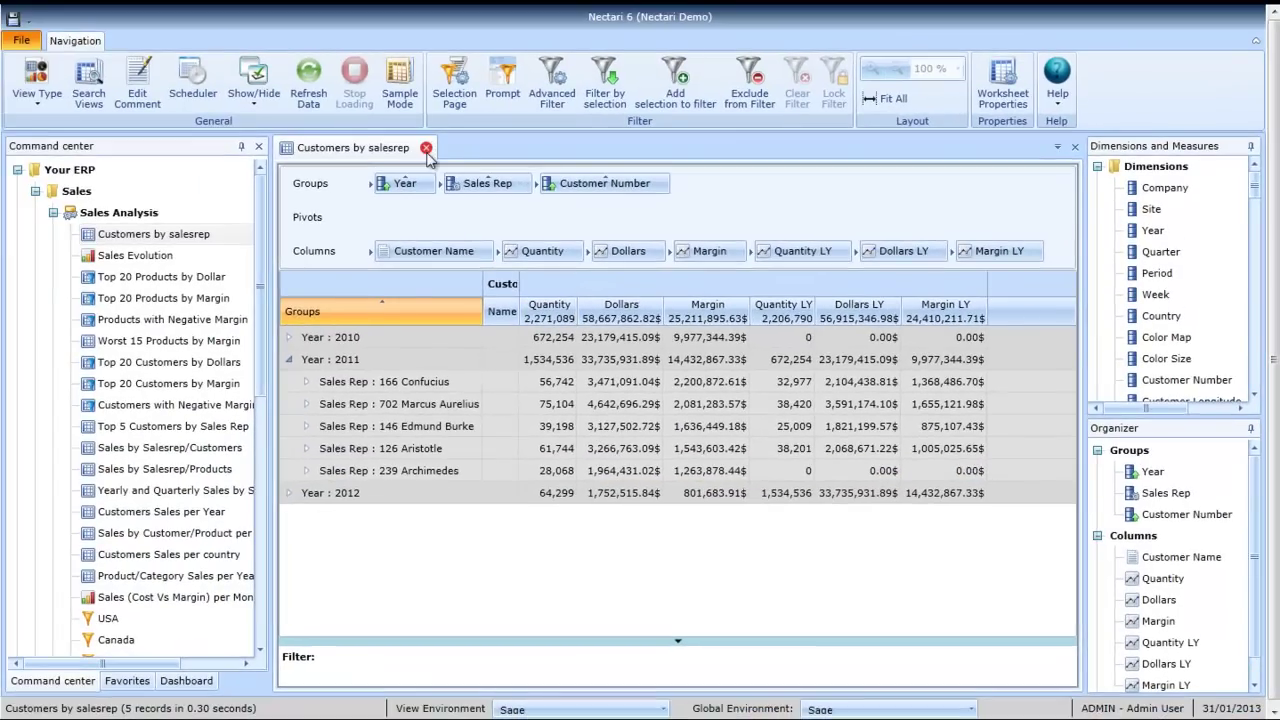
Close Customers by salesrep and show the Sales Evolution report as a bar chart.
click(427, 147)
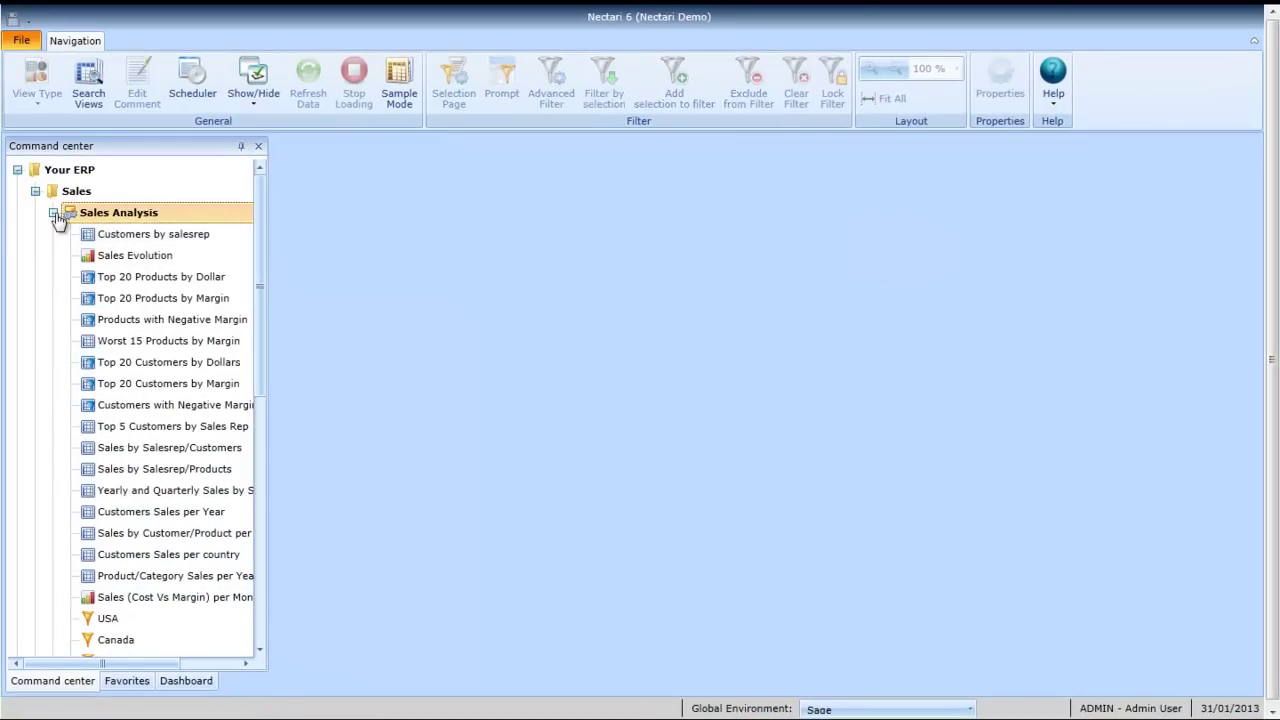
click(108, 258)
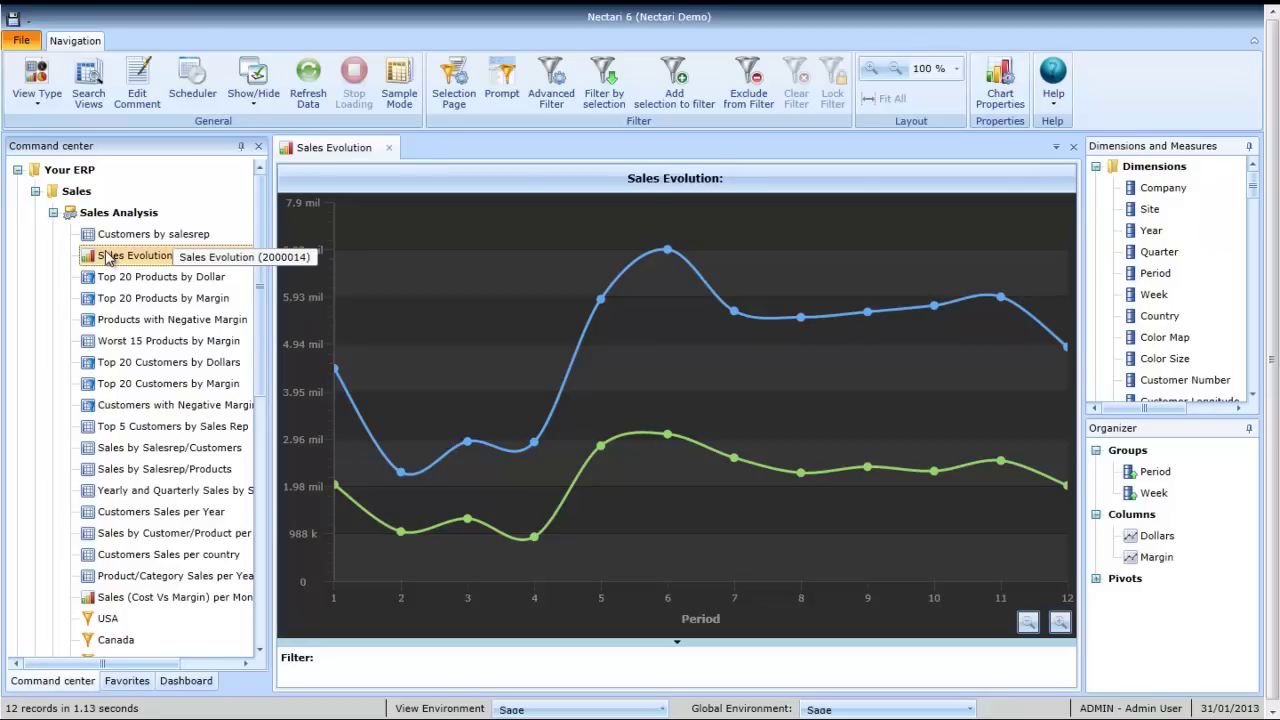
click(38, 100)
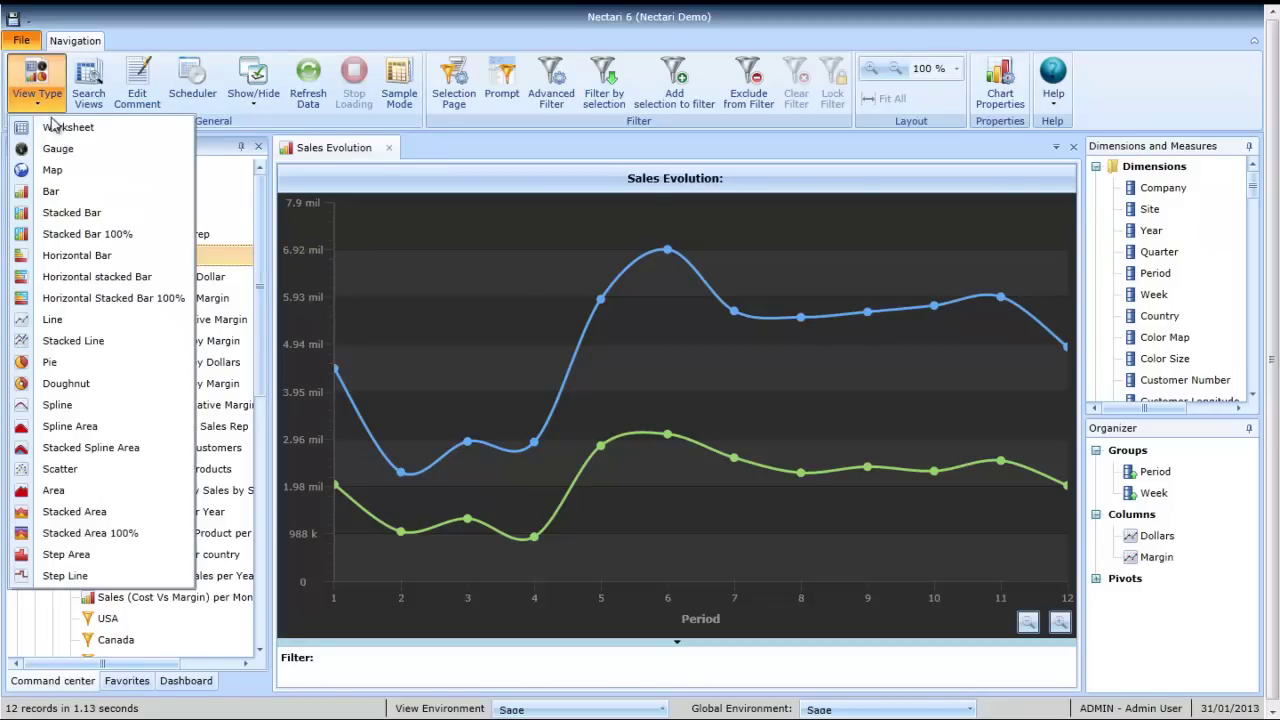
click(52, 192)
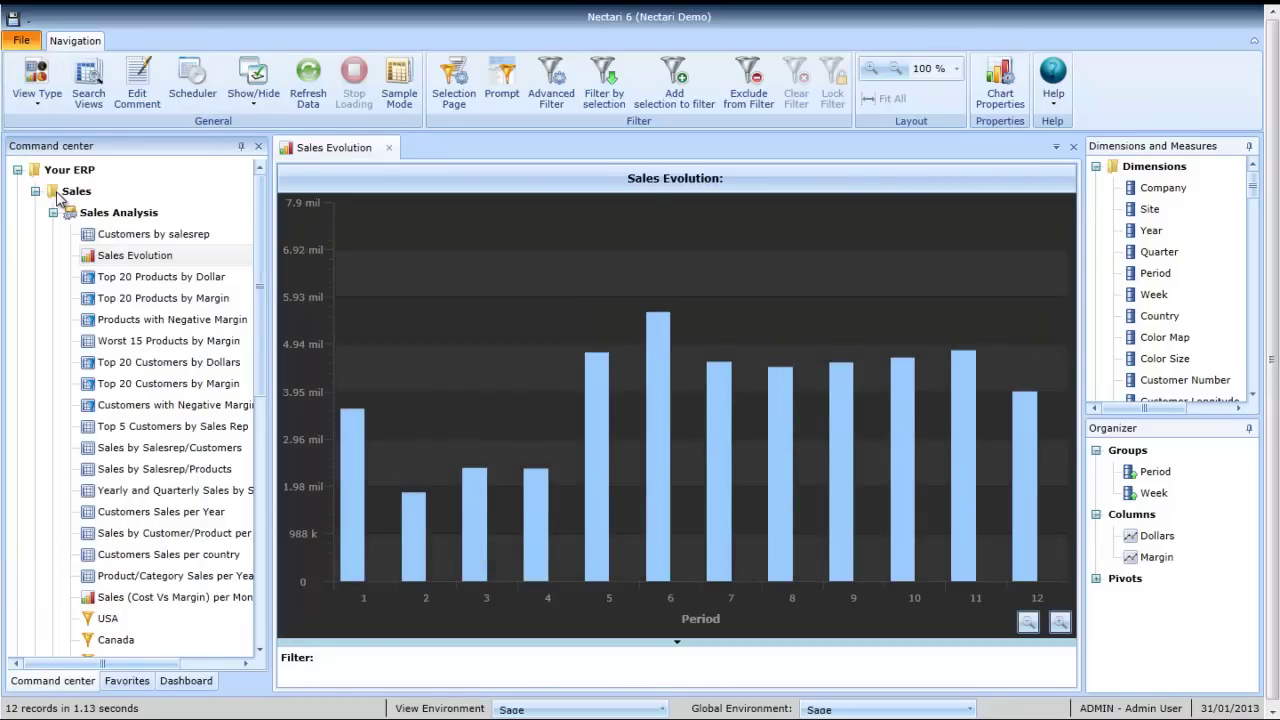
Drill into Period 5, view it as a worksheet, then close Sales Evolution.
double_click(601, 399)
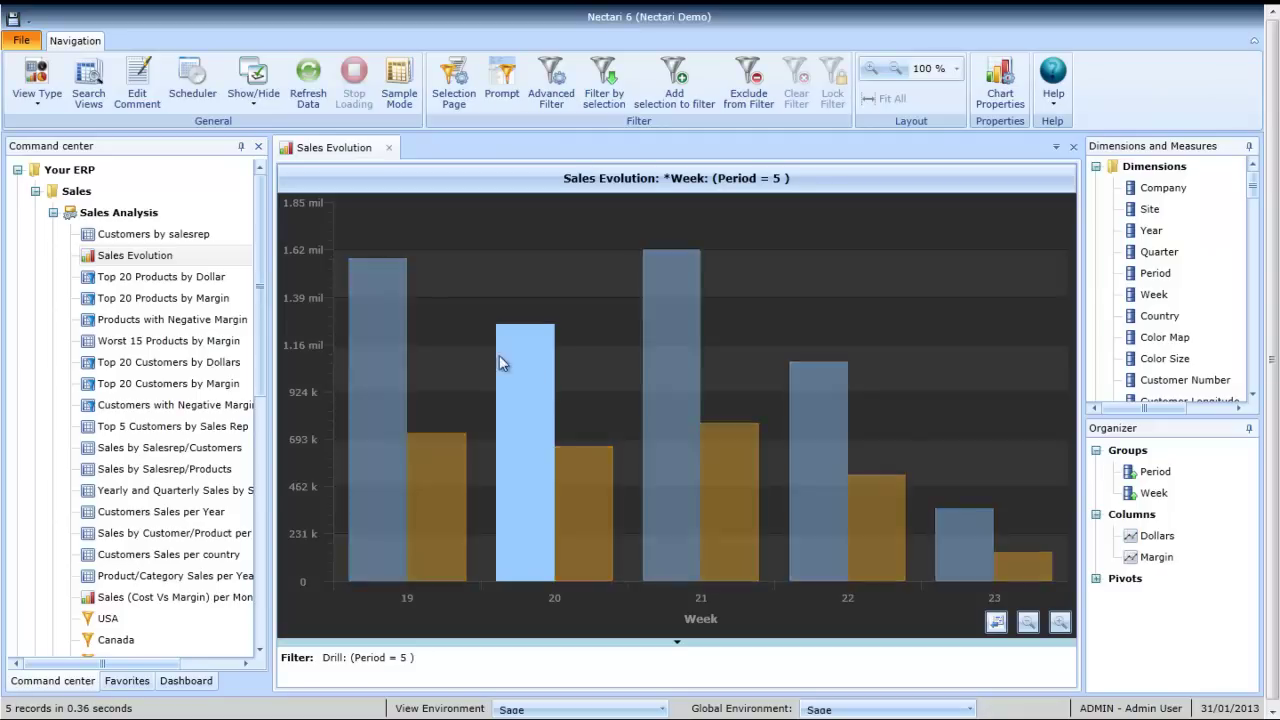
click(47, 103)
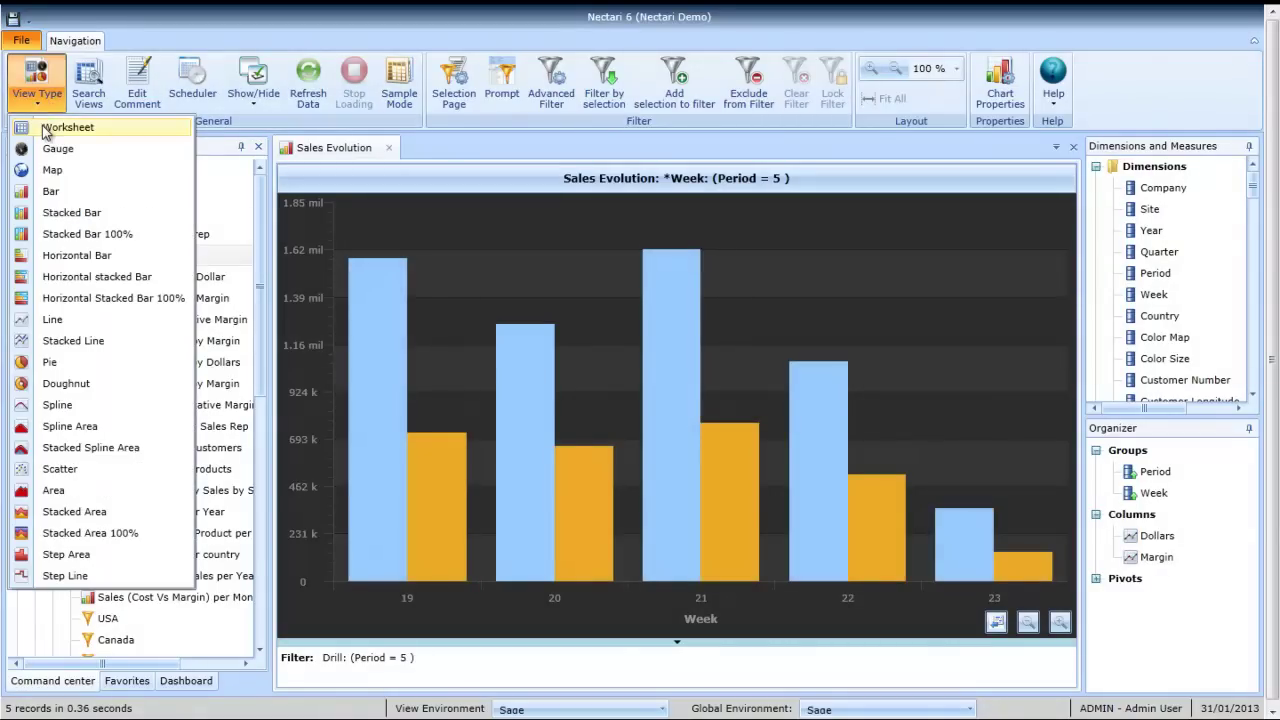
click(60, 127)
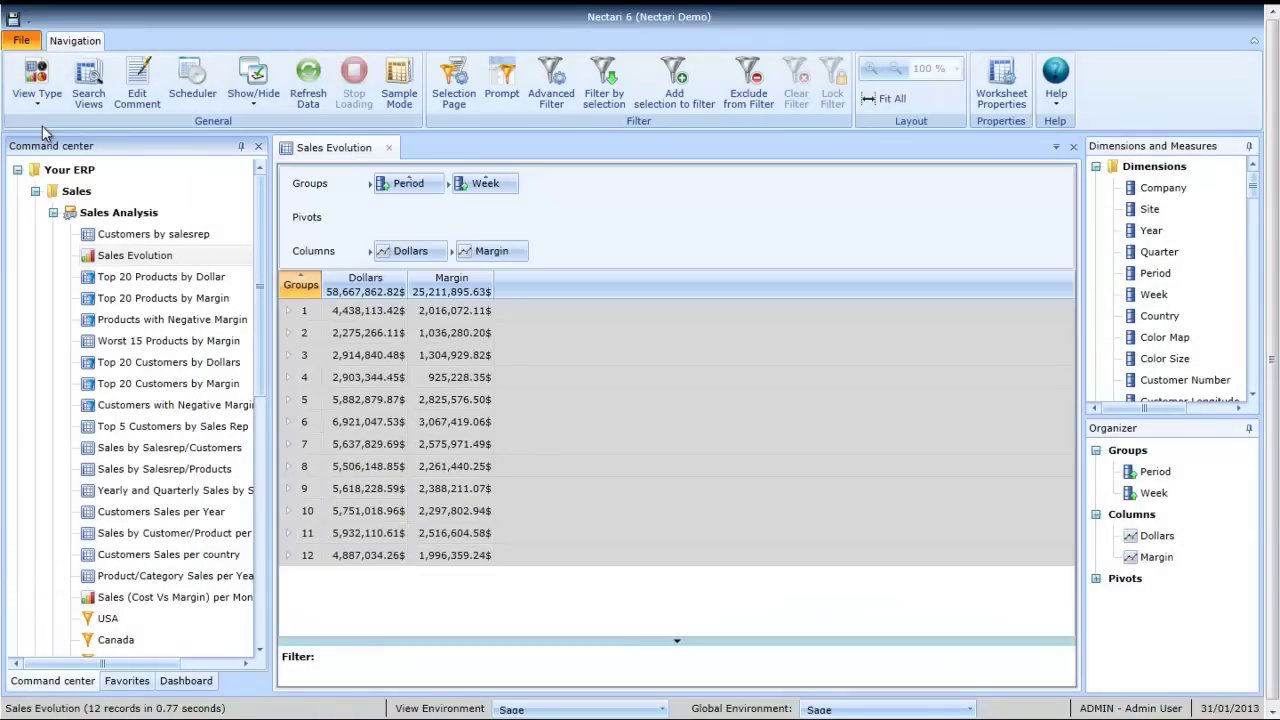
click(388, 147)
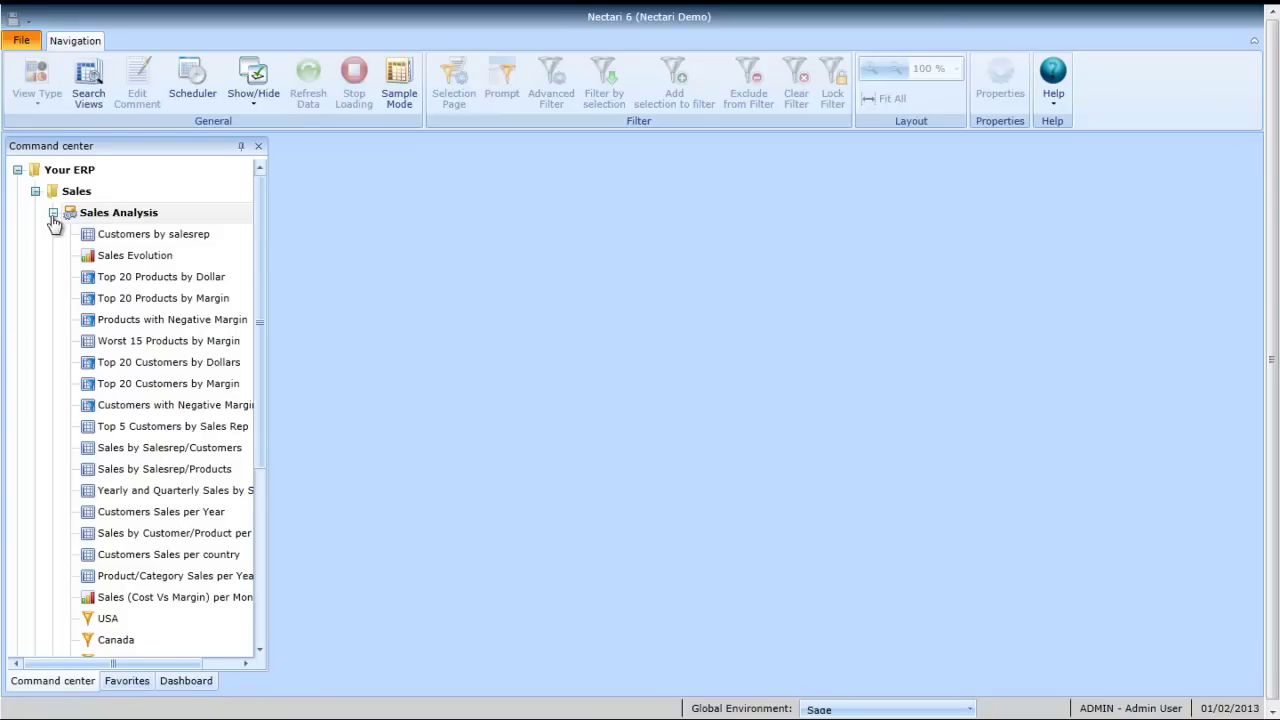
click(128, 681)
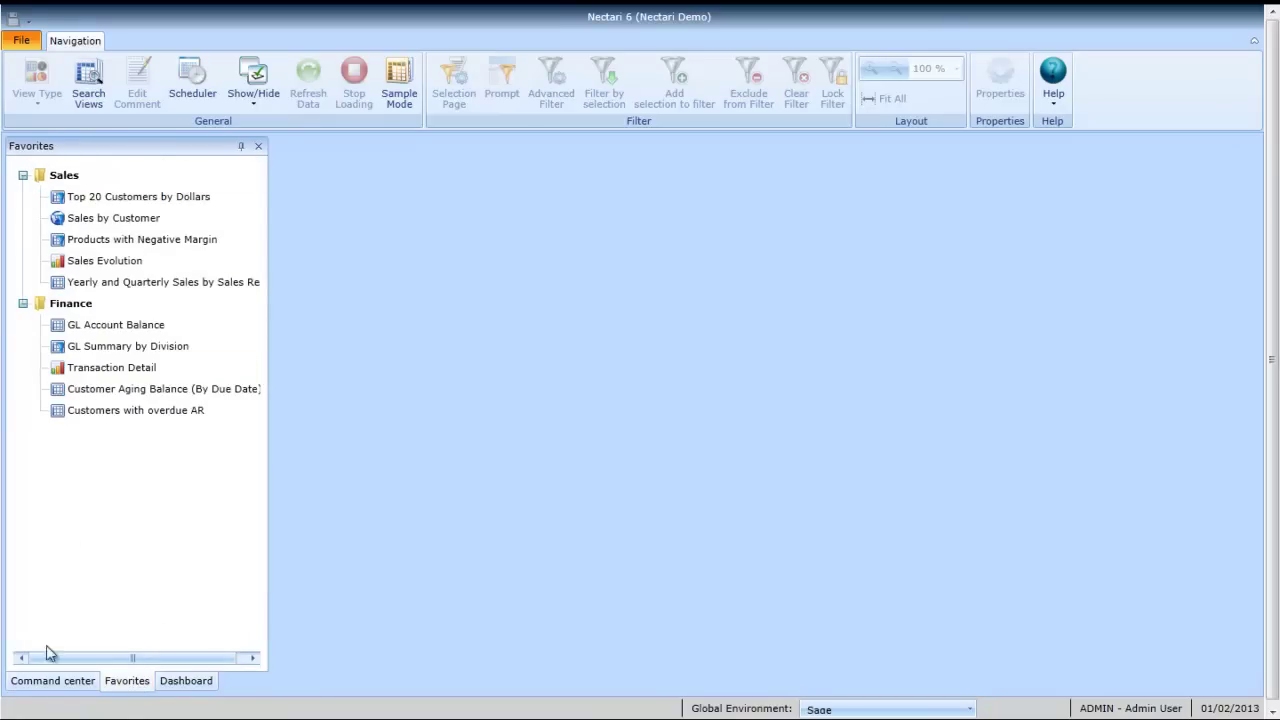
click(53, 681)
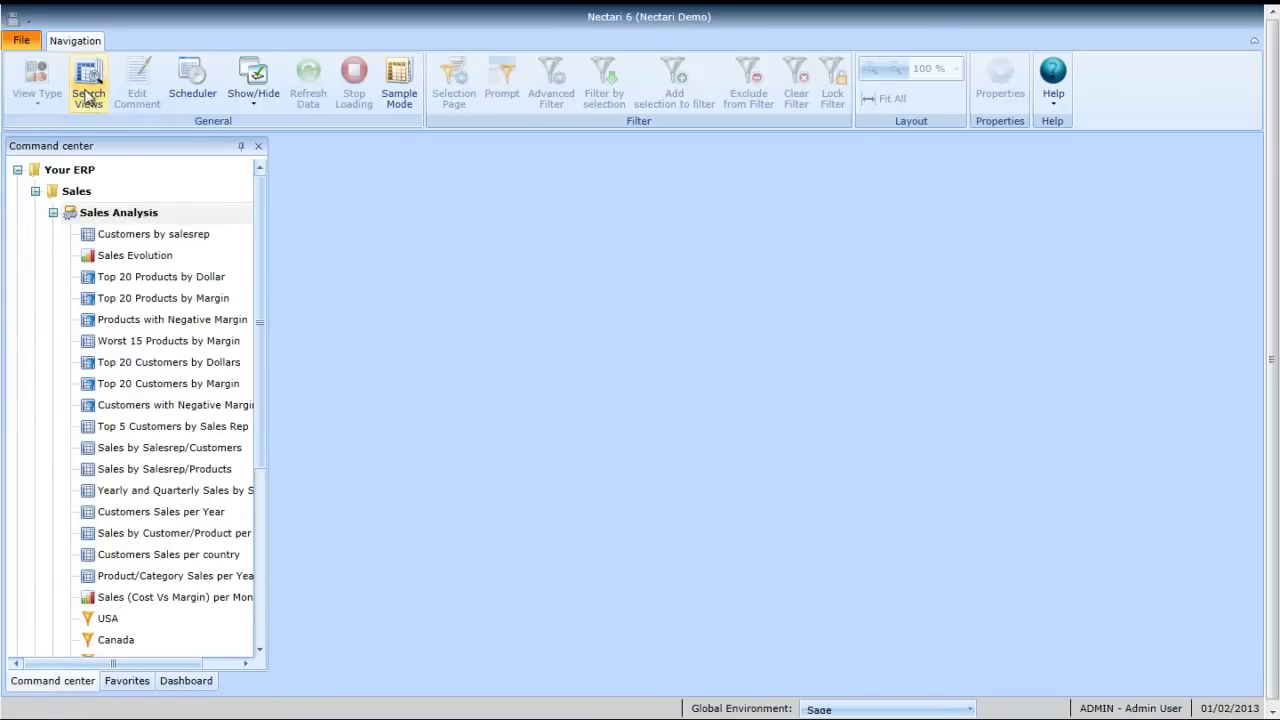
click(88, 92)
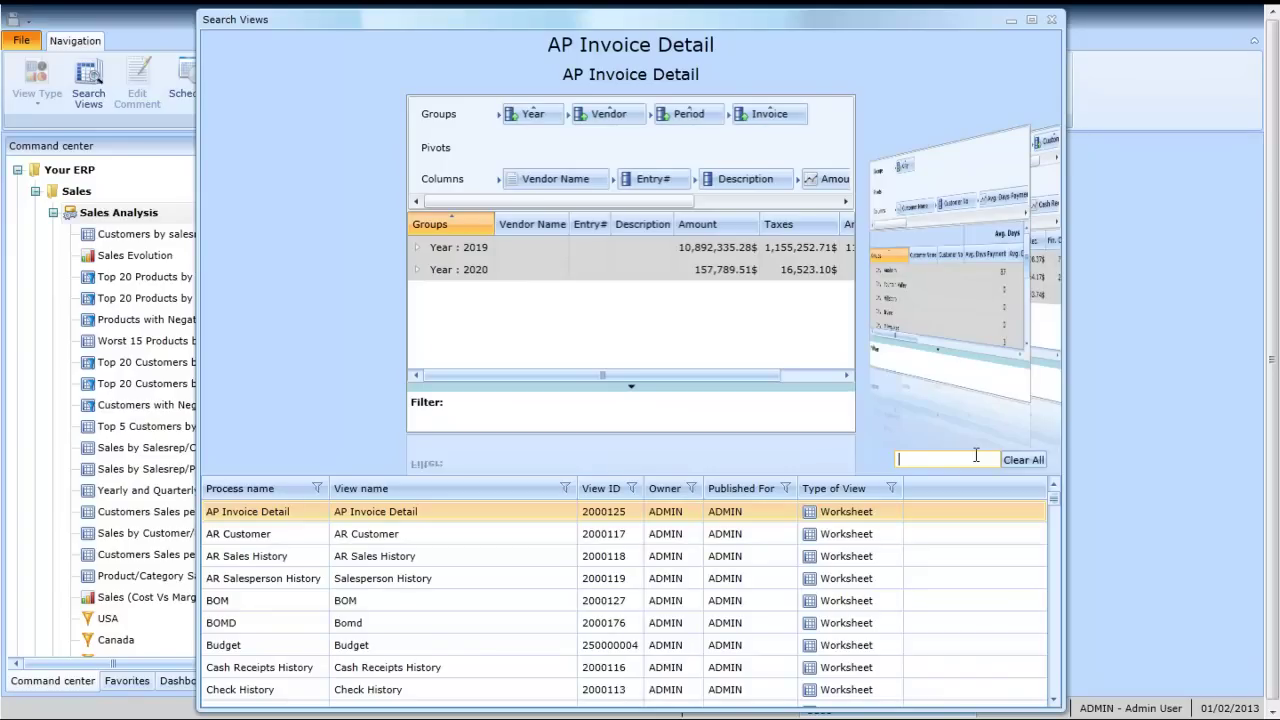
text(salesrep)
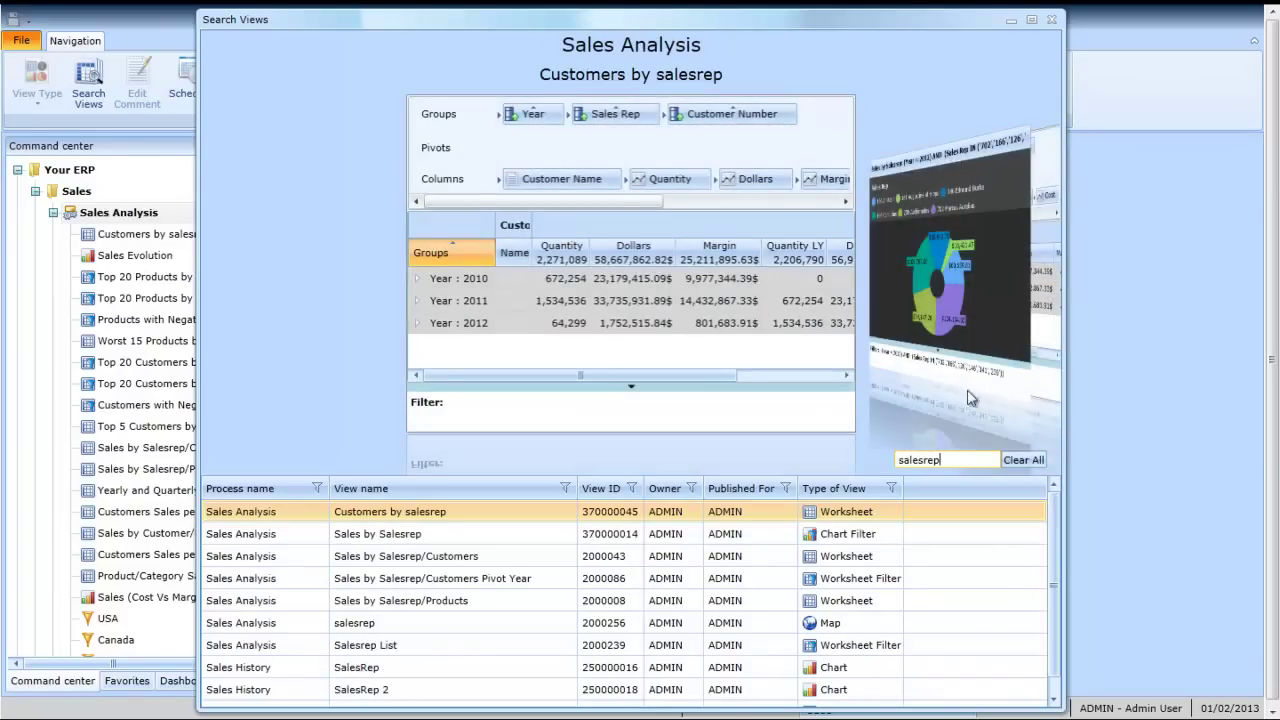
click(968, 370)
click(968, 345)
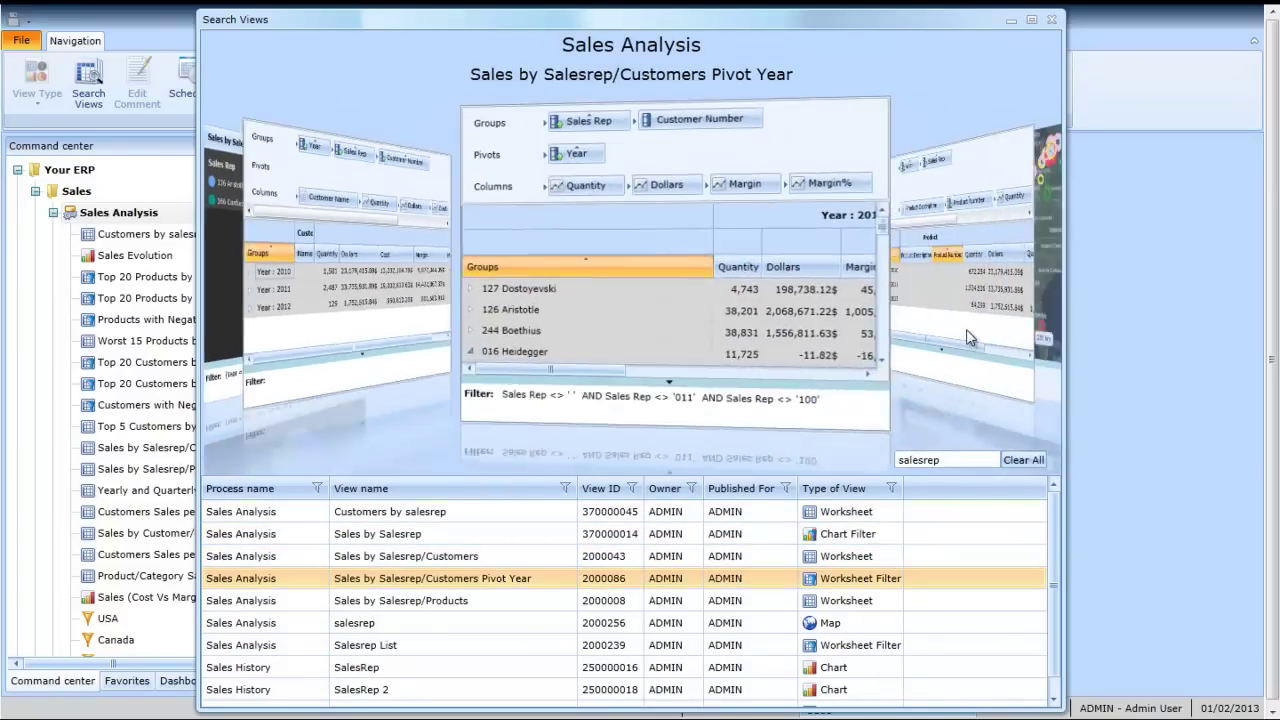
click(966, 337)
click(960, 335)
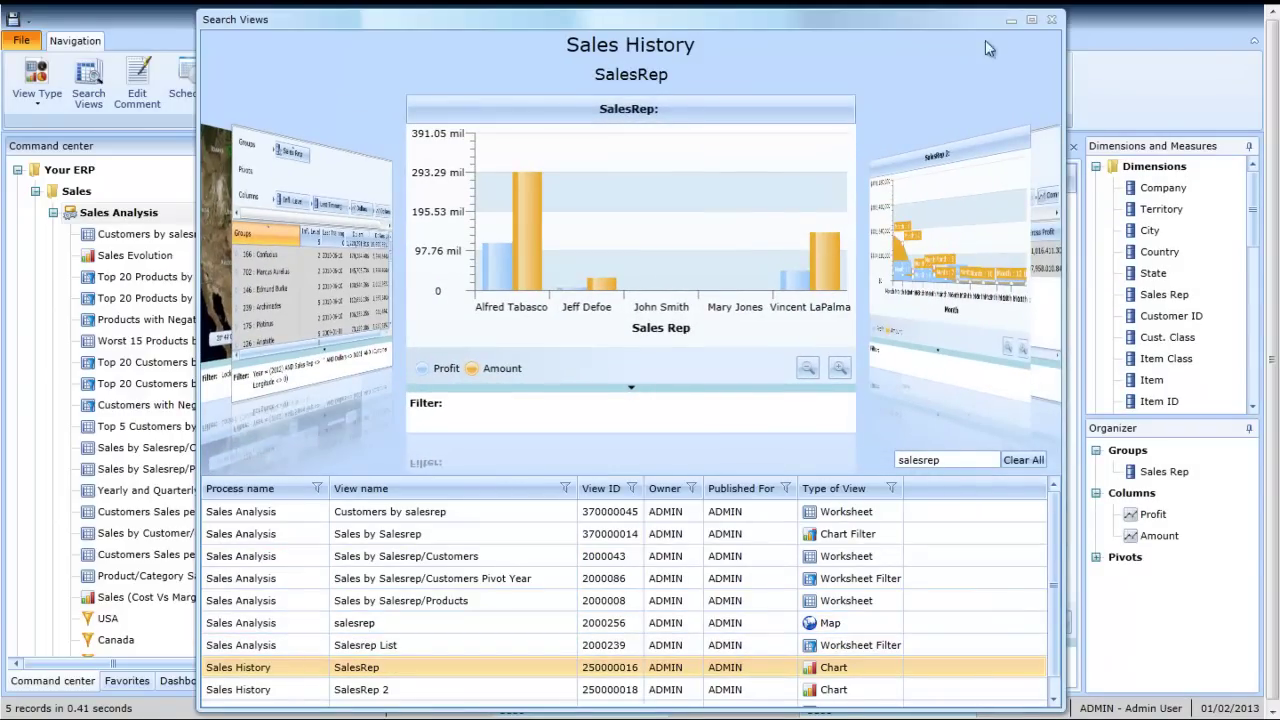
click(1051, 20)
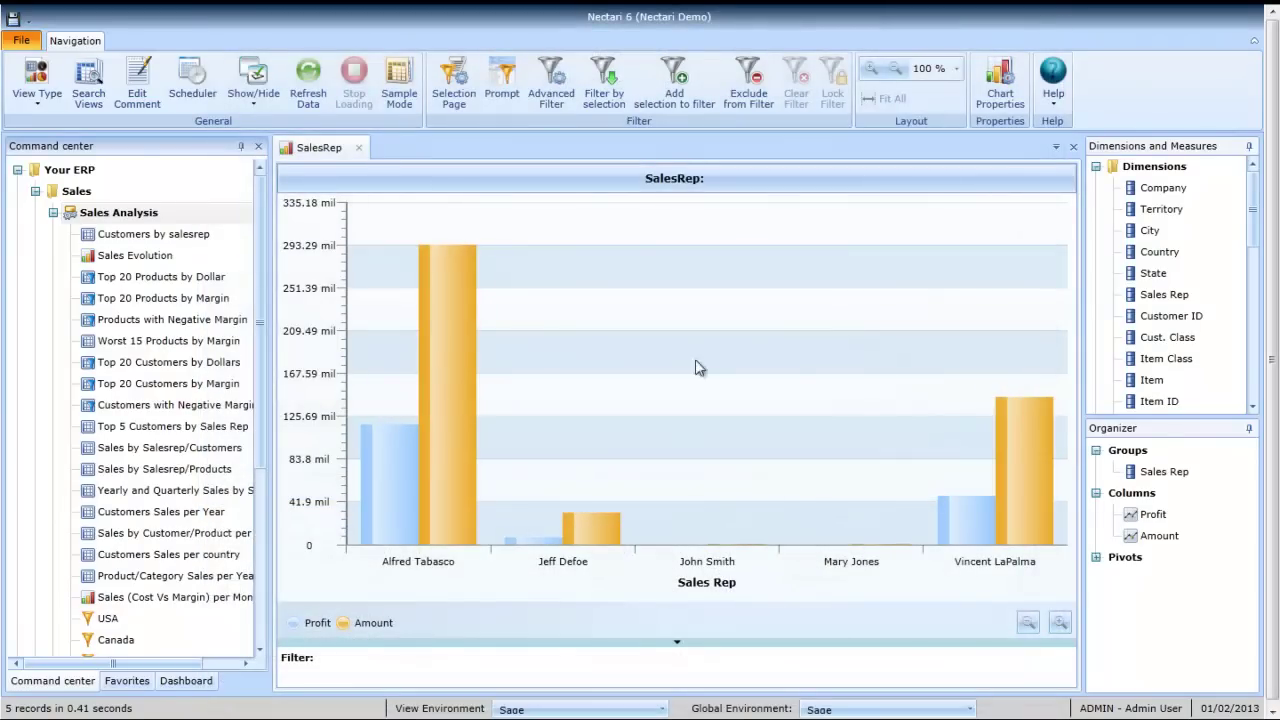
click(358, 147)
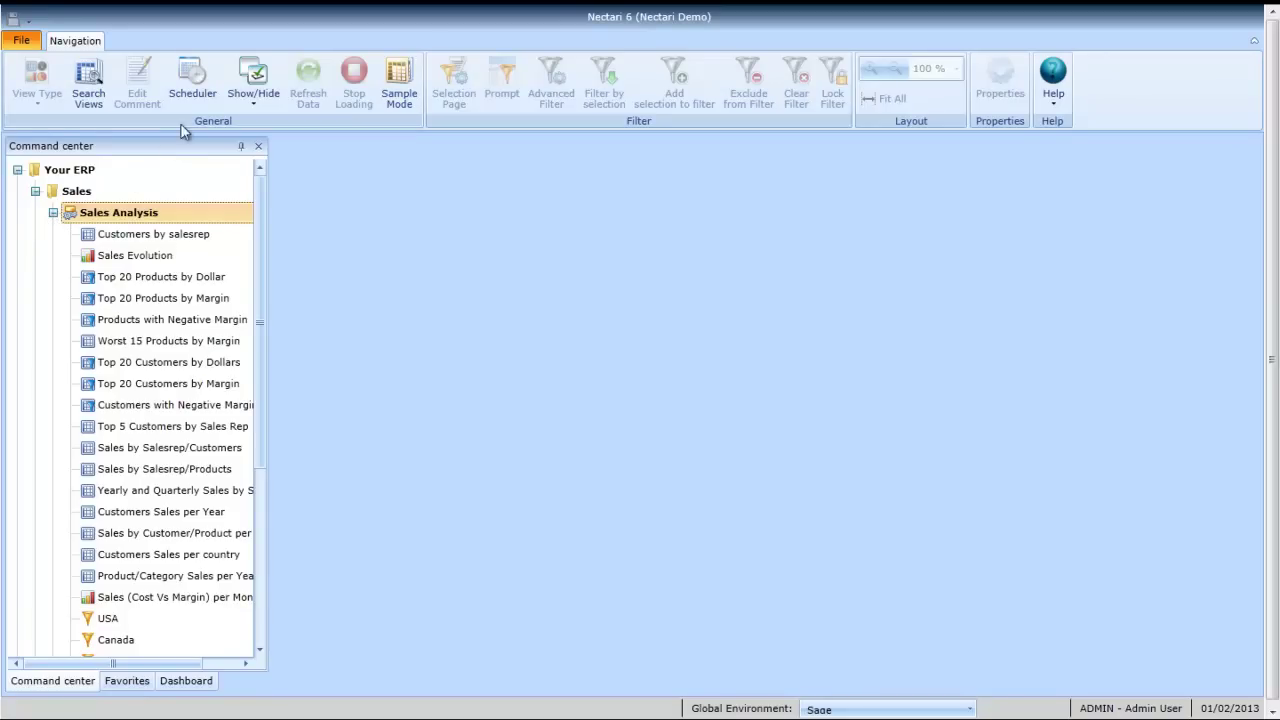
Start a new Distribution Scheduler job and browse its description, views, recipients and email tabs.
click(190, 82)
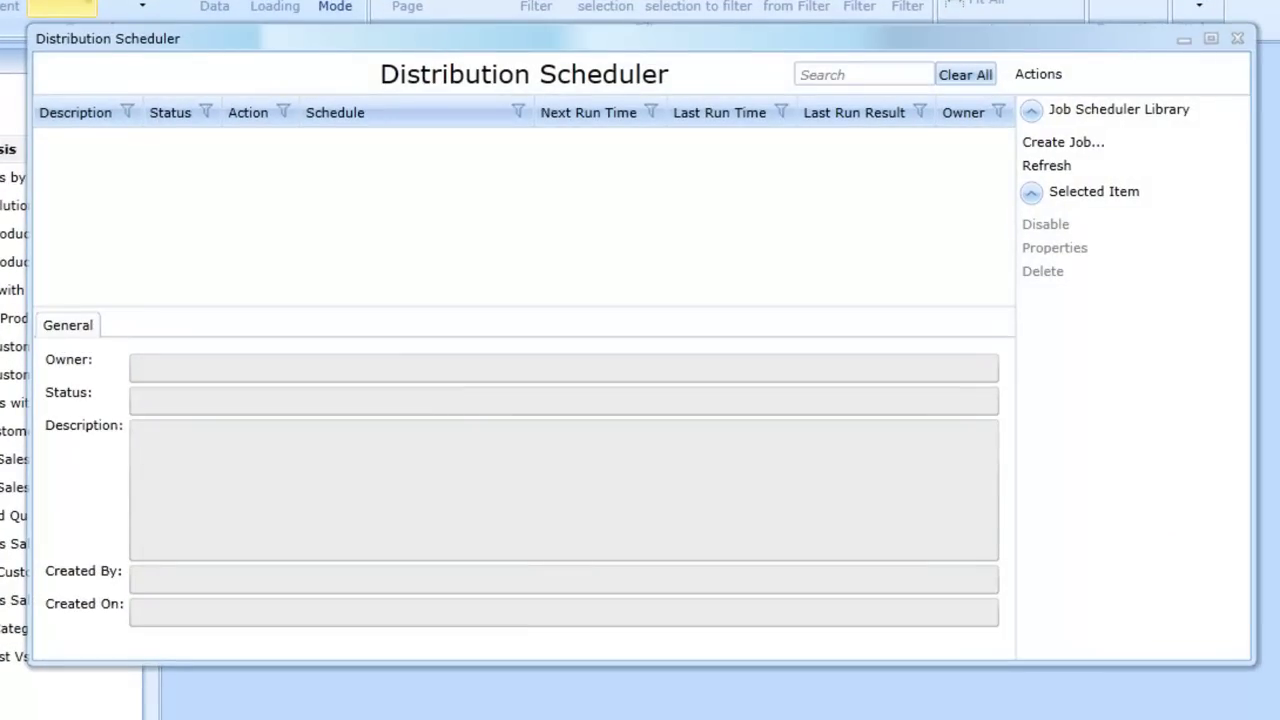
click(1051, 143)
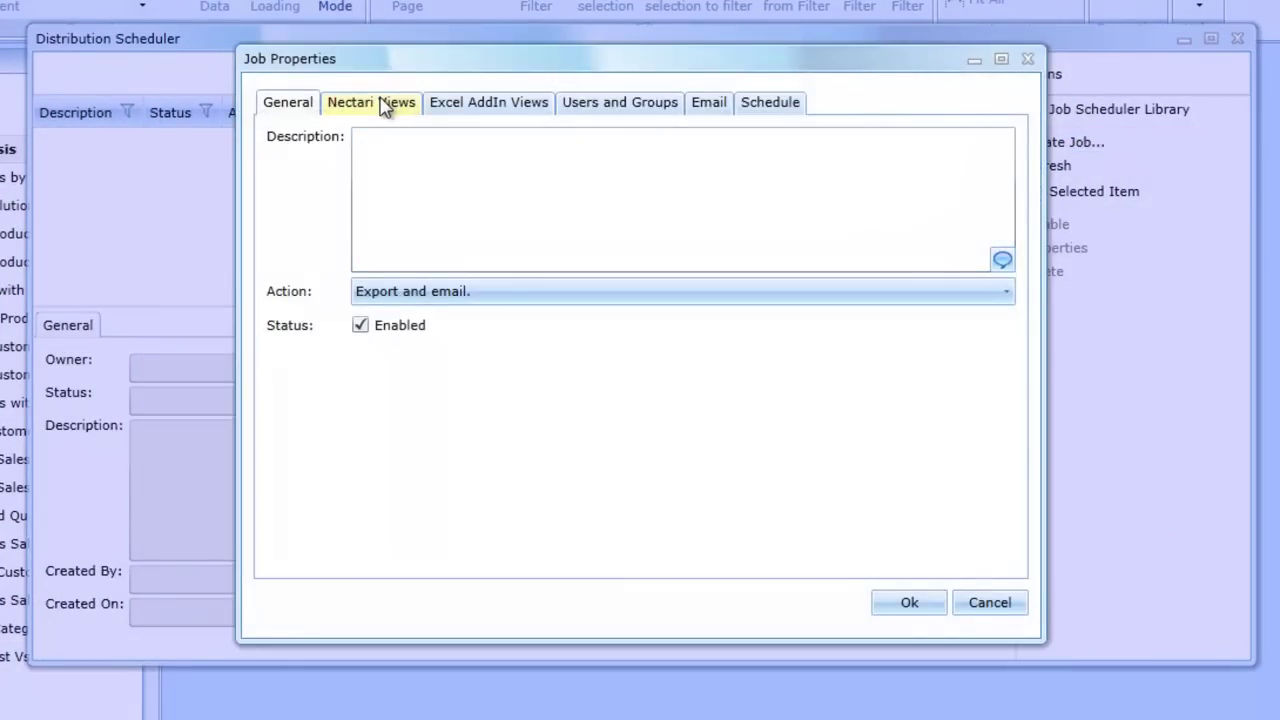
click(379, 139)
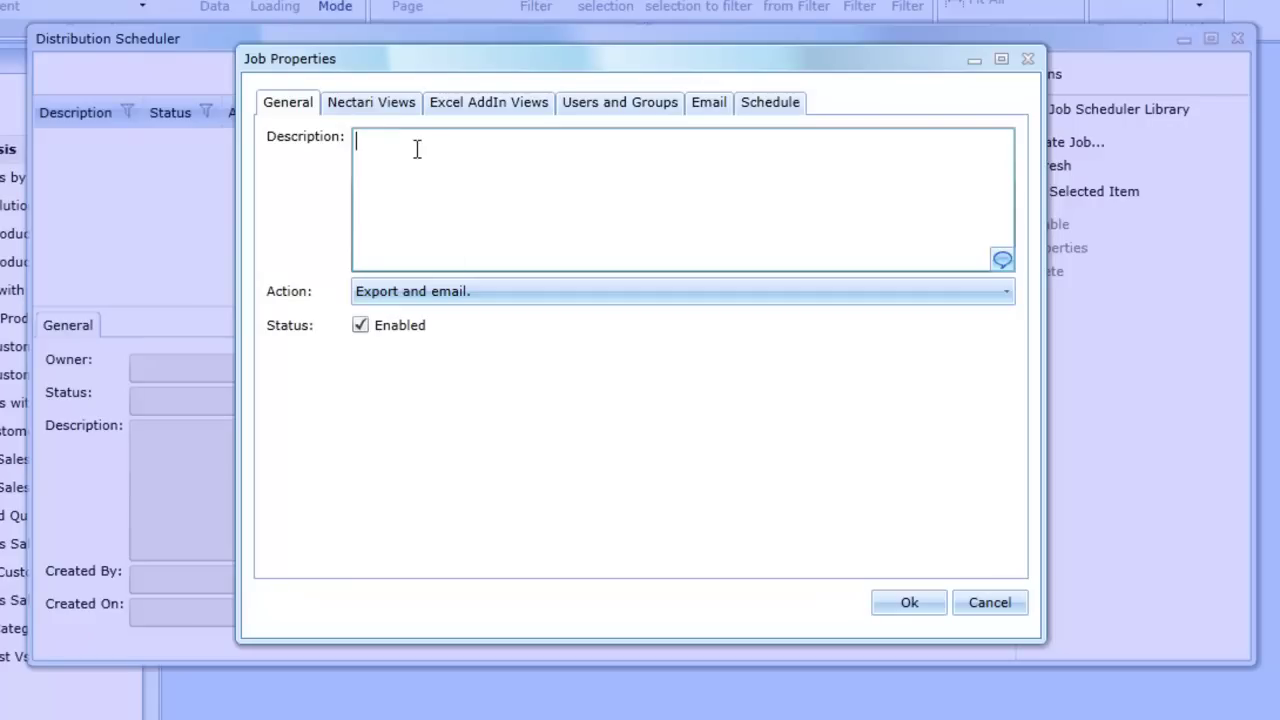
click(372, 106)
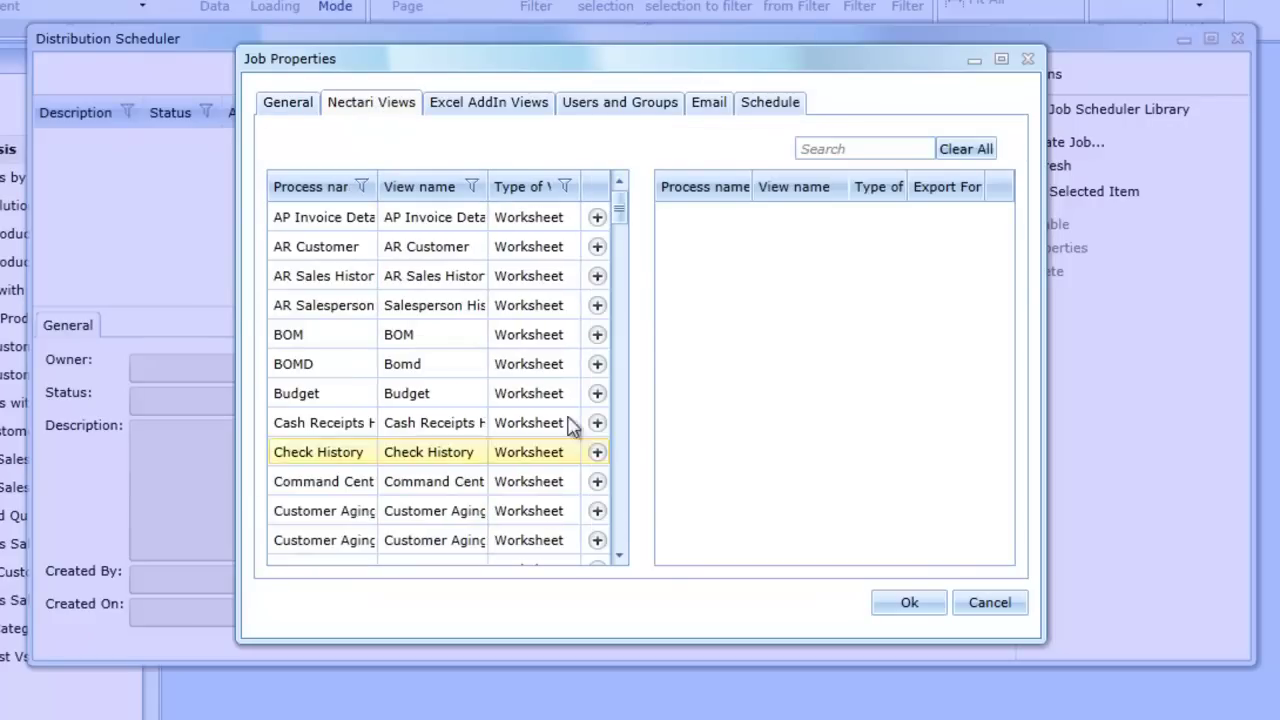
click(632, 112)
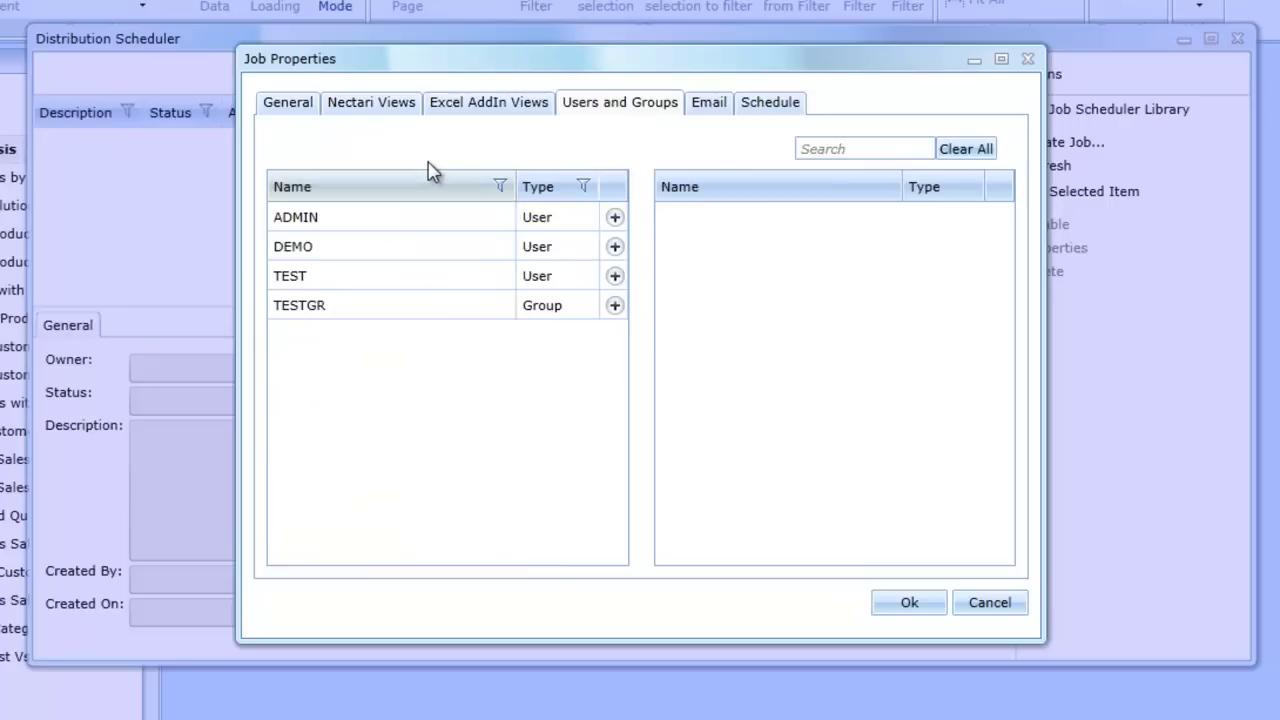
click(724, 106)
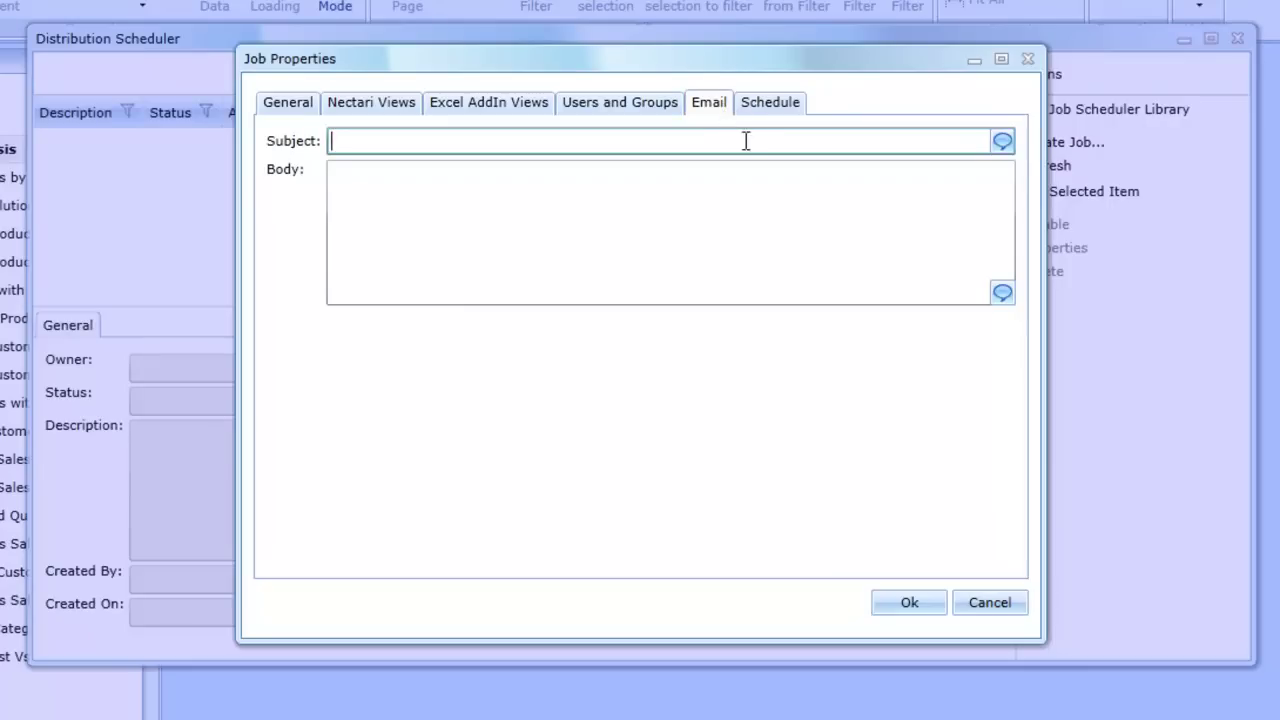
Check the subject translations and Schedule tab, then close the job and scheduler unsaved.
click(1002, 141)
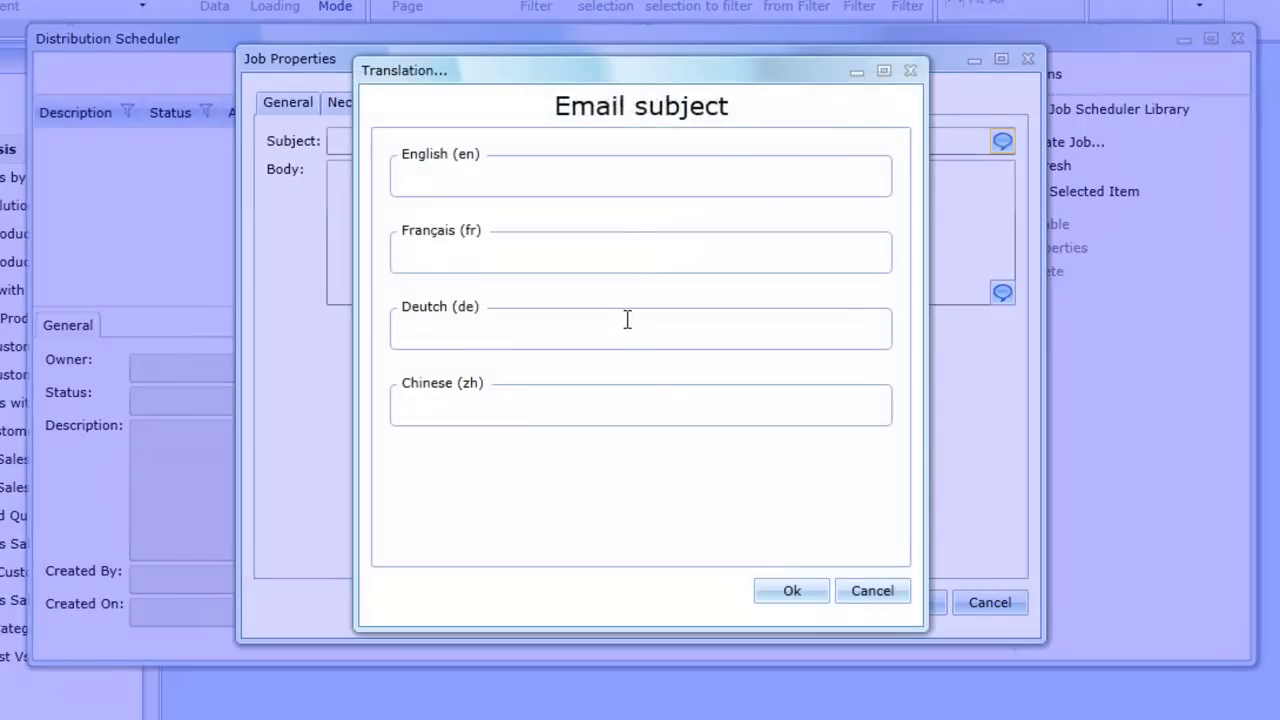
click(871, 594)
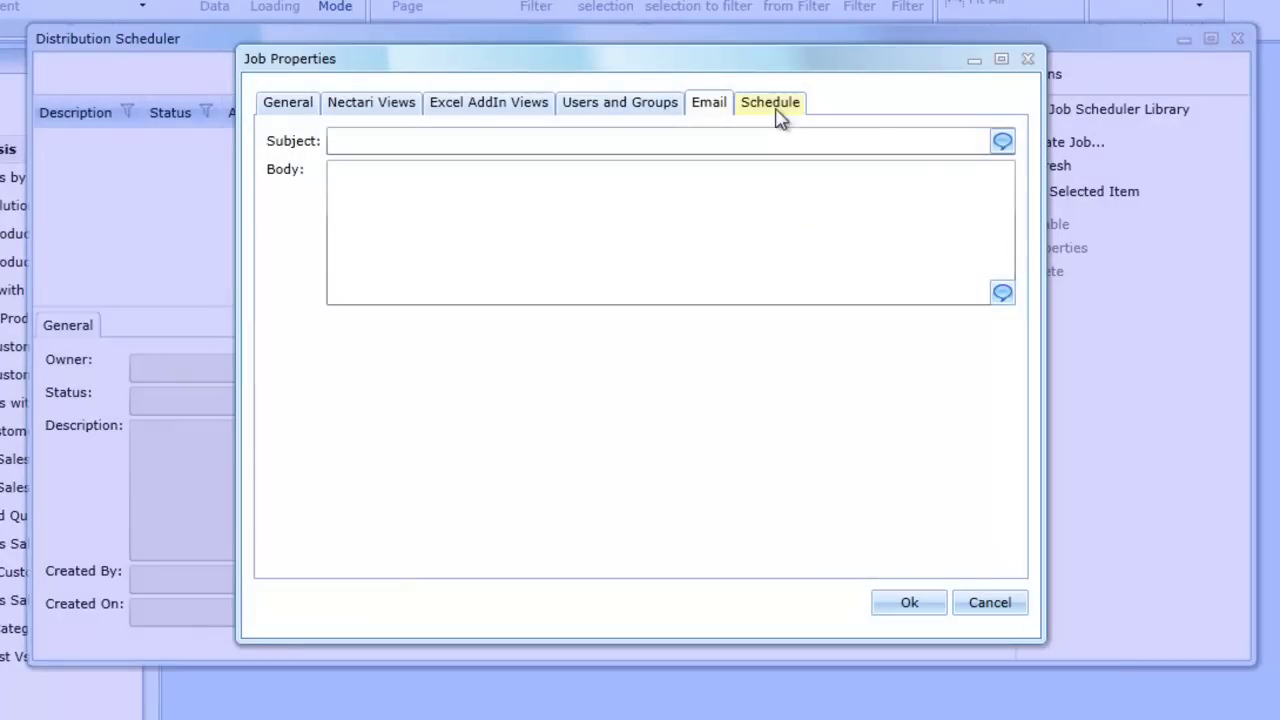
click(779, 107)
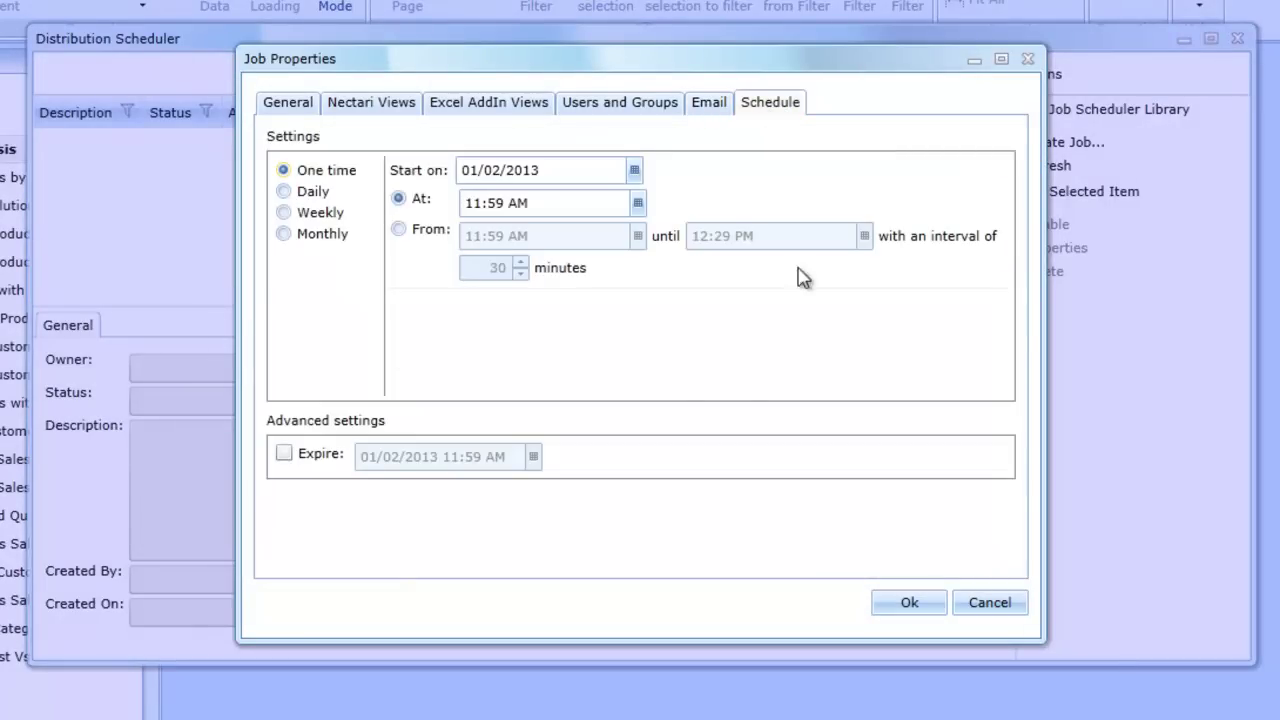
click(1008, 610)
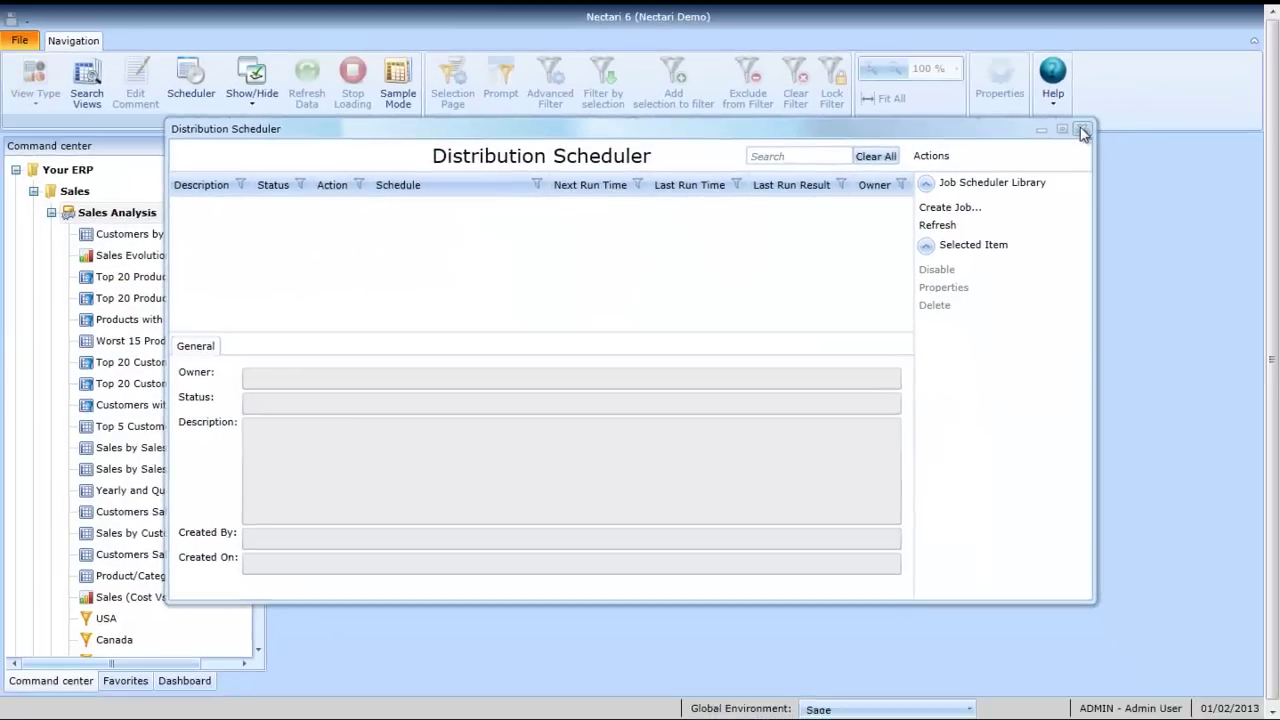
click(1082, 131)
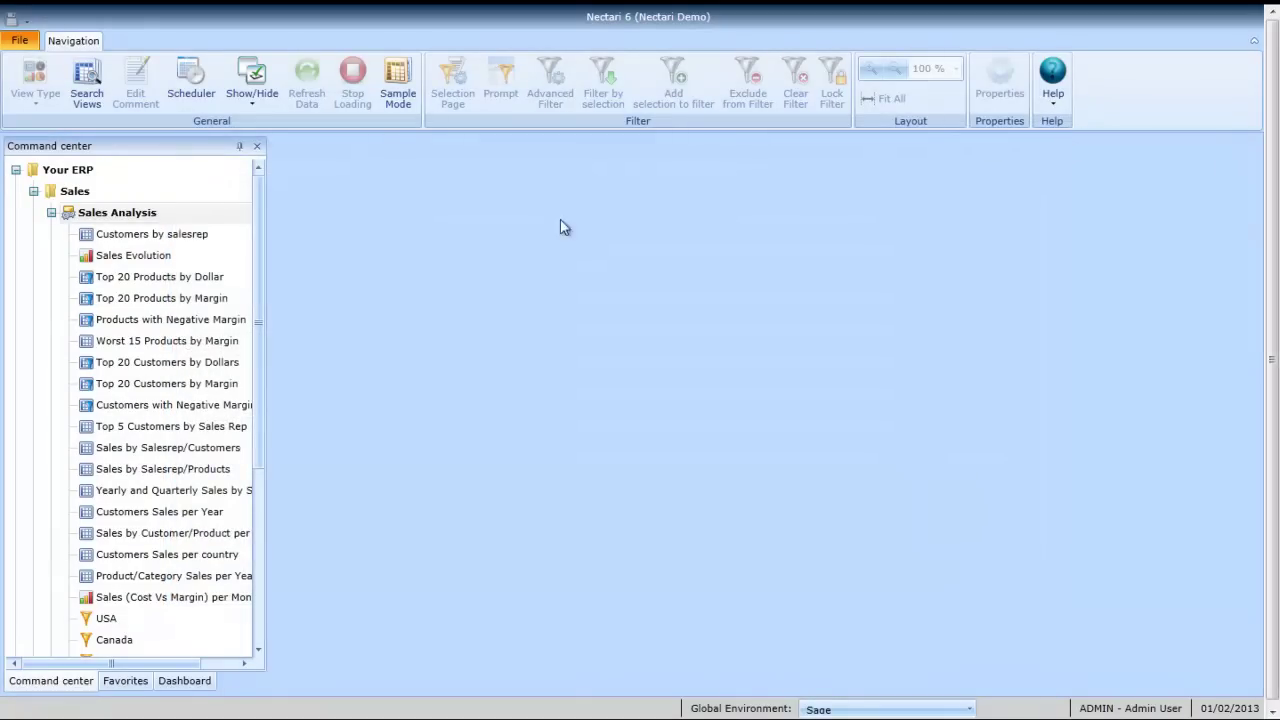
Reveal Subscribe for Distribution on Top 20 Products by Dollar, then go to the File page.
right_click(174, 276)
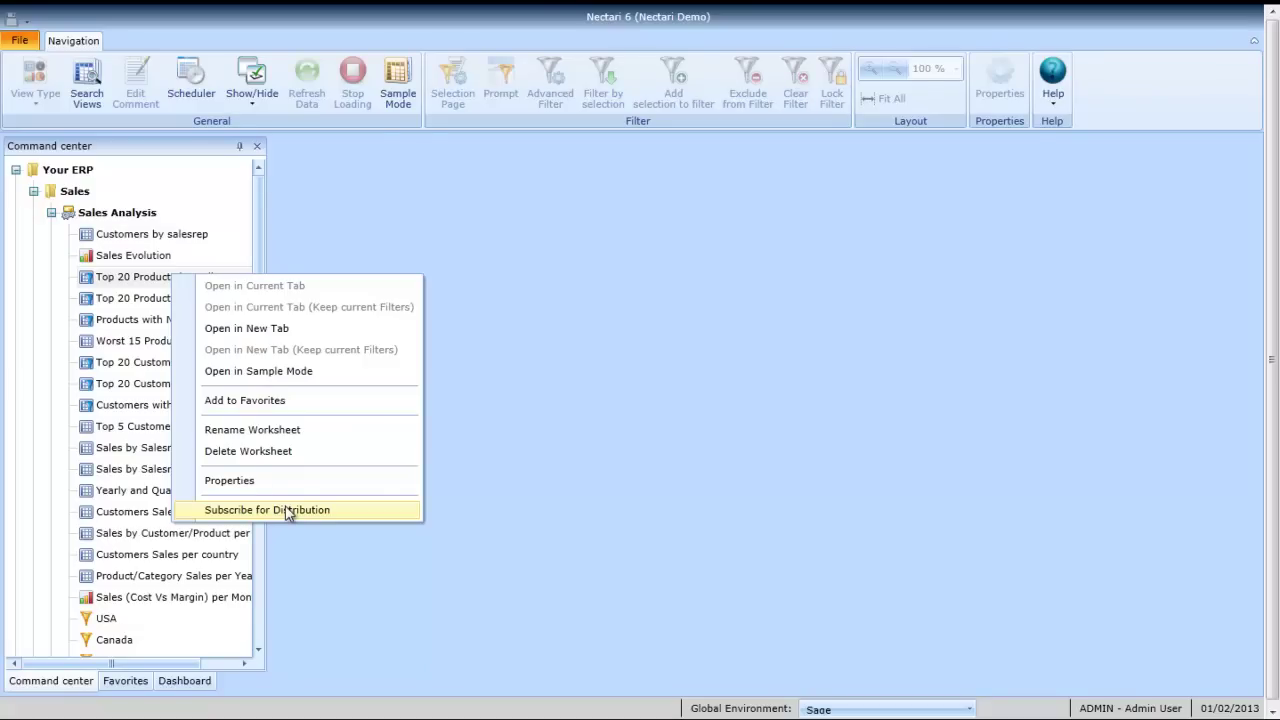
click(55, 217)
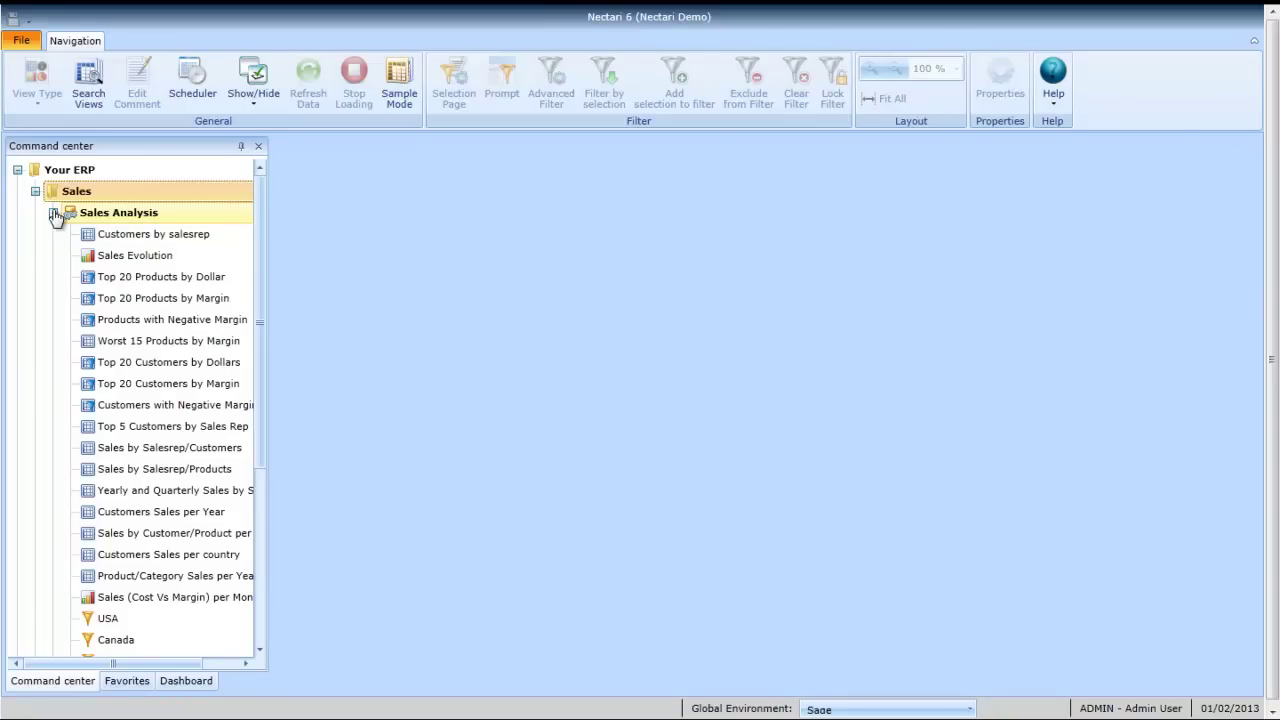
click(21, 40)
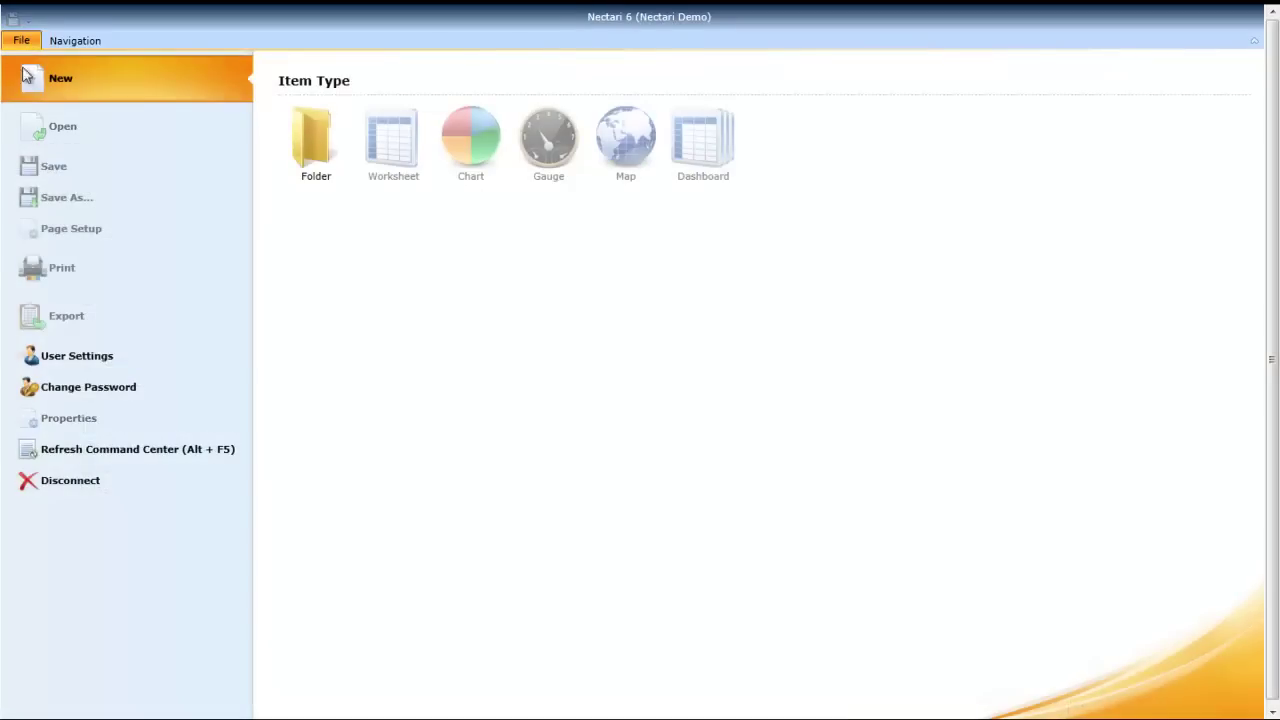
Set the Nectari content language to Chinese in User Settings.
click(63, 355)
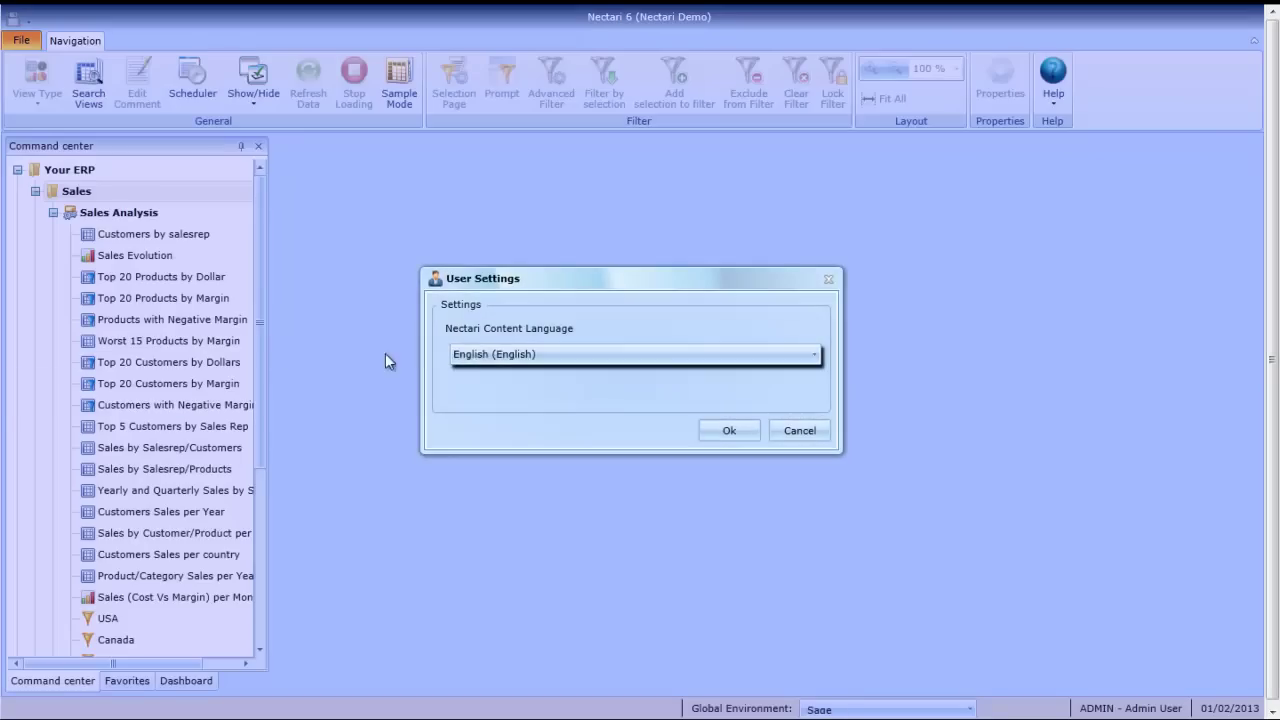
click(538, 356)
click(534, 434)
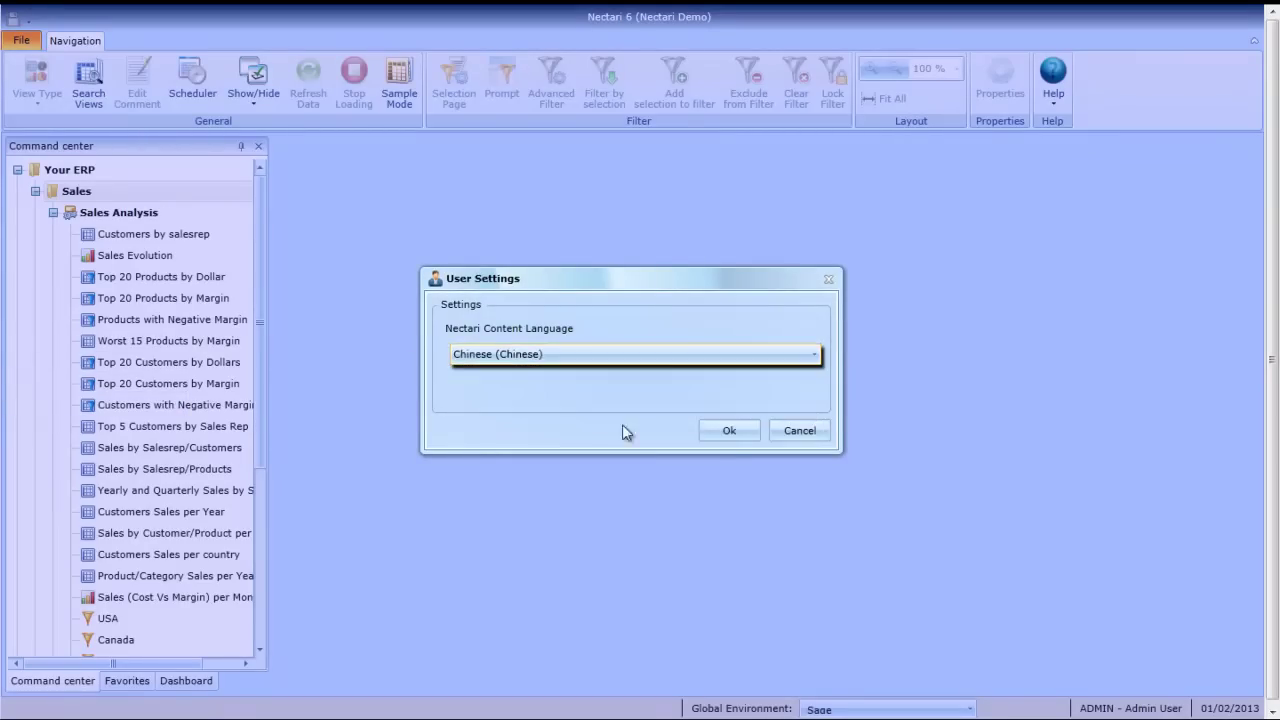
click(727, 431)
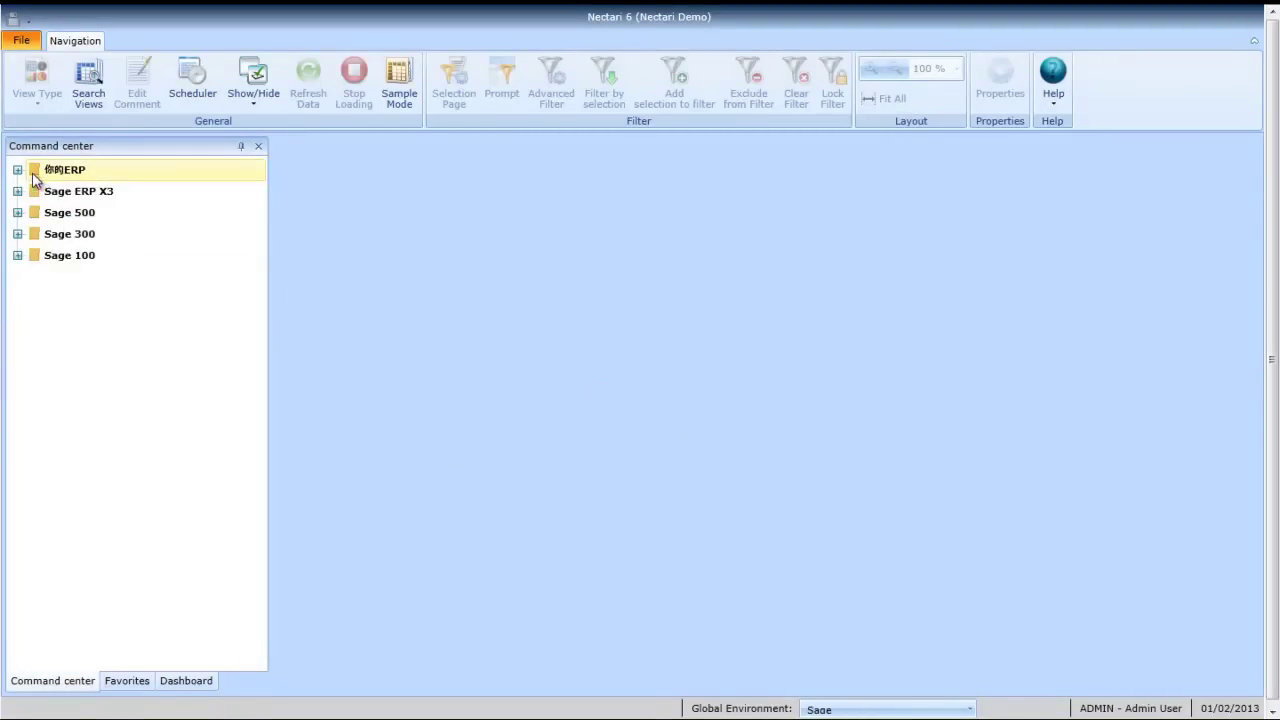
Open 销售代表的客户 from 你的ERP > 销售 > 销售分析.
click(17, 170)
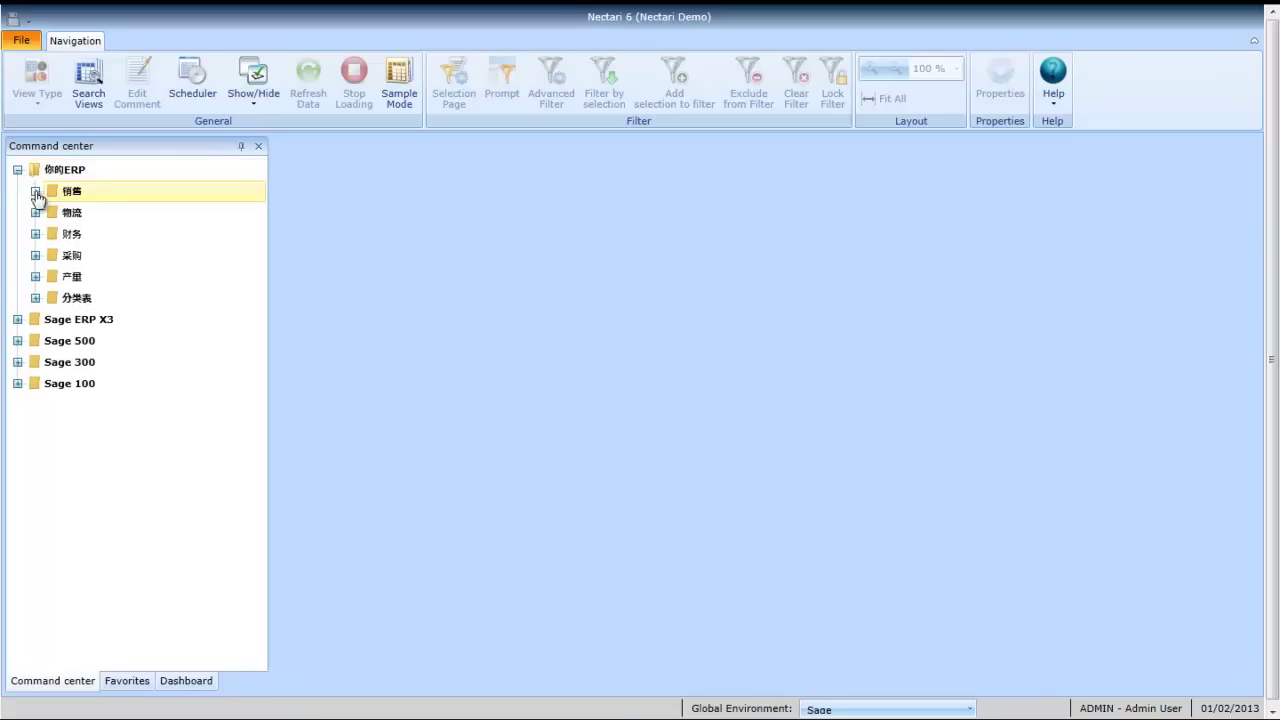
click(35, 191)
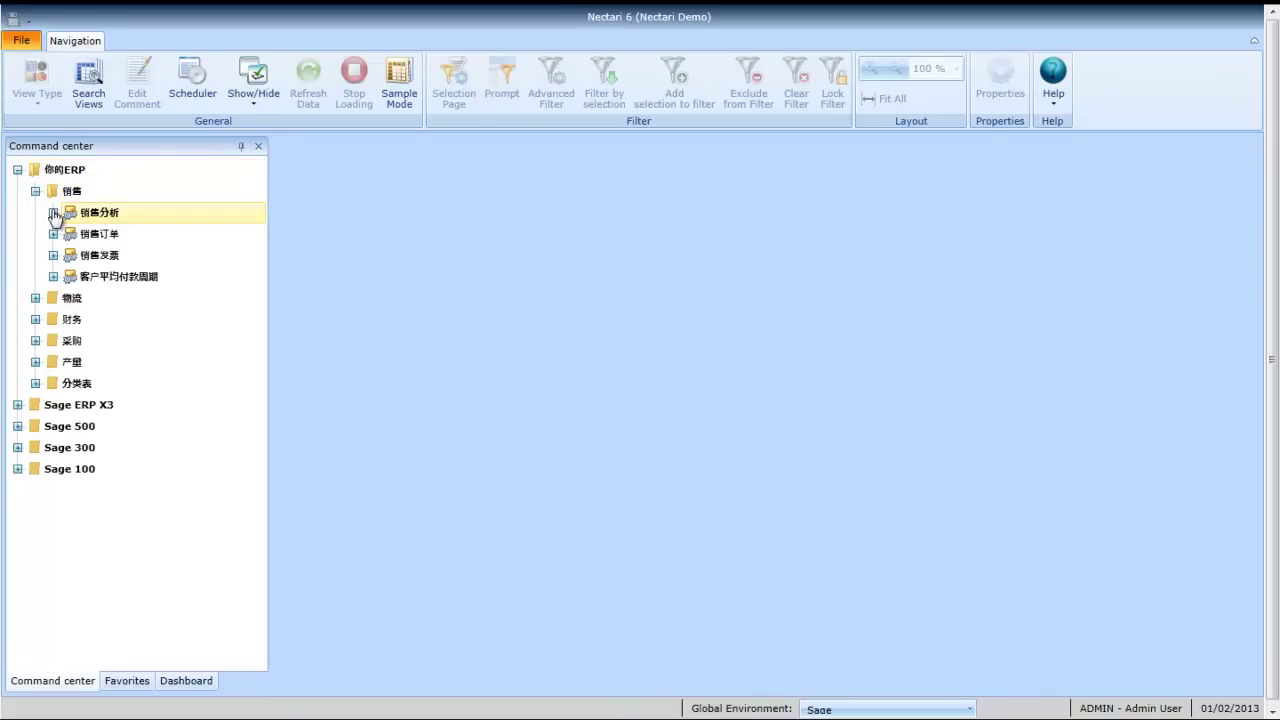
click(53, 212)
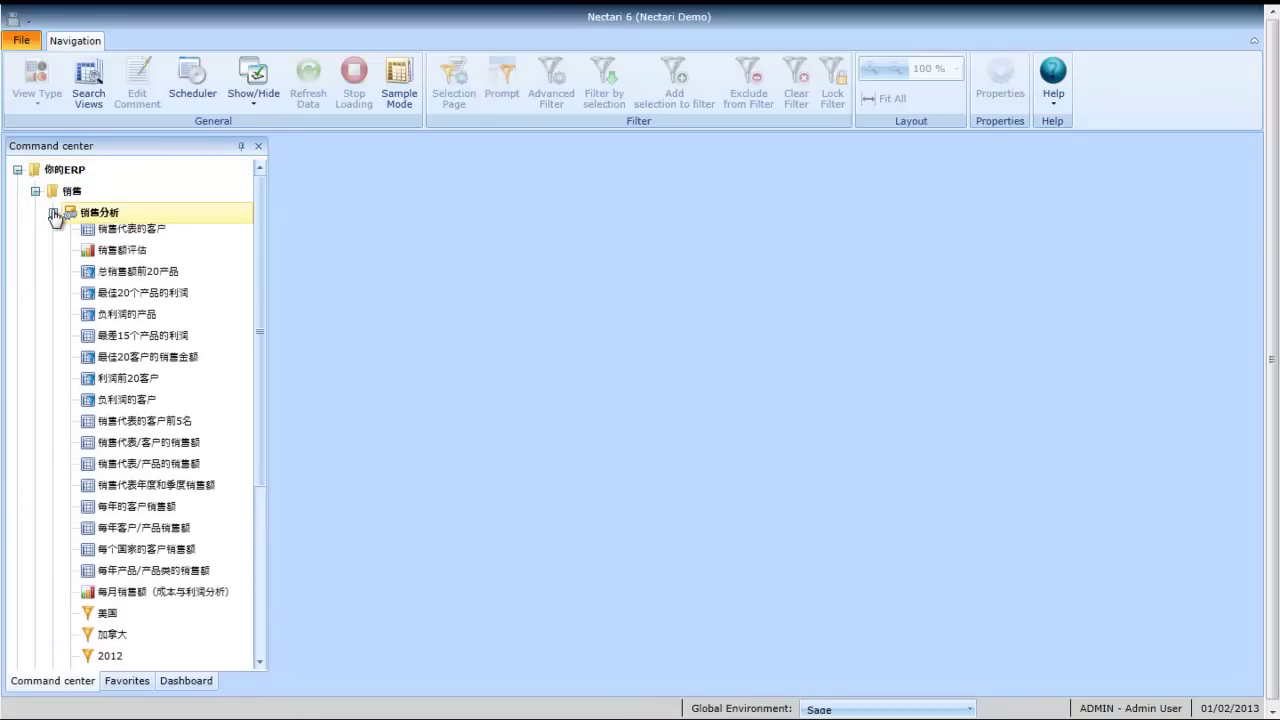
double_click(97, 238)
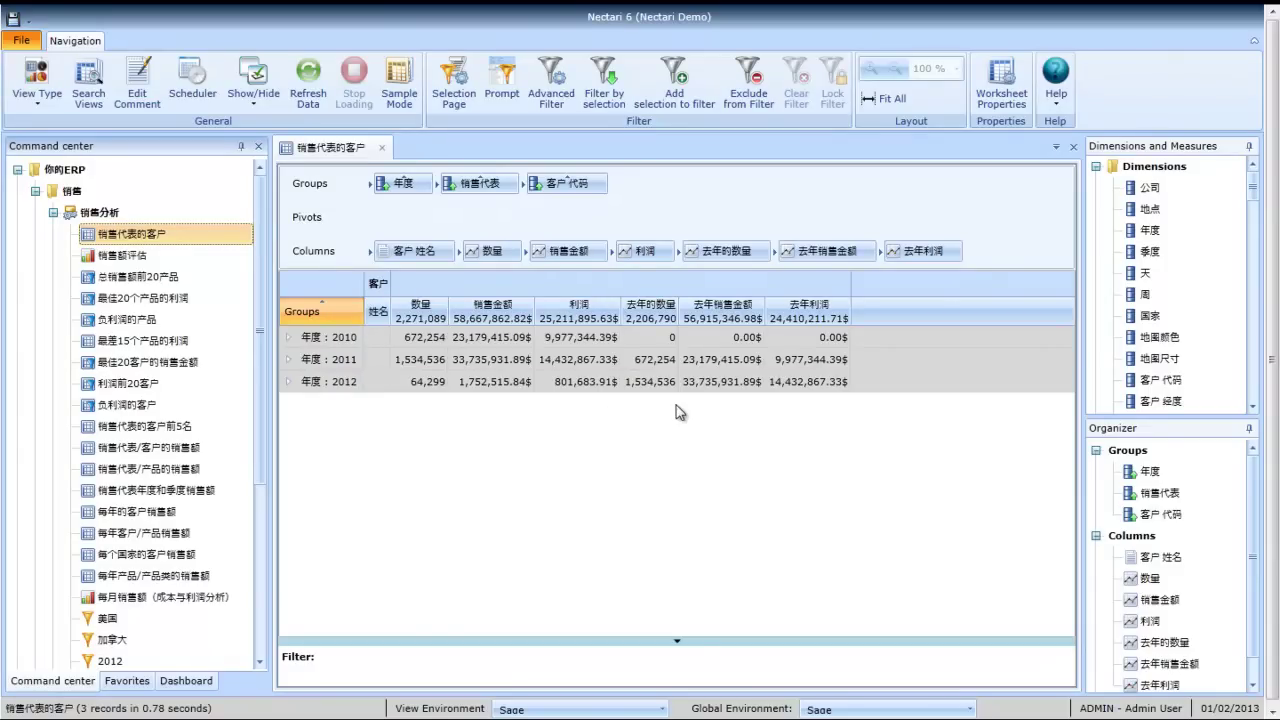
Close the Chinese report and set the content language back to English.
click(383, 148)
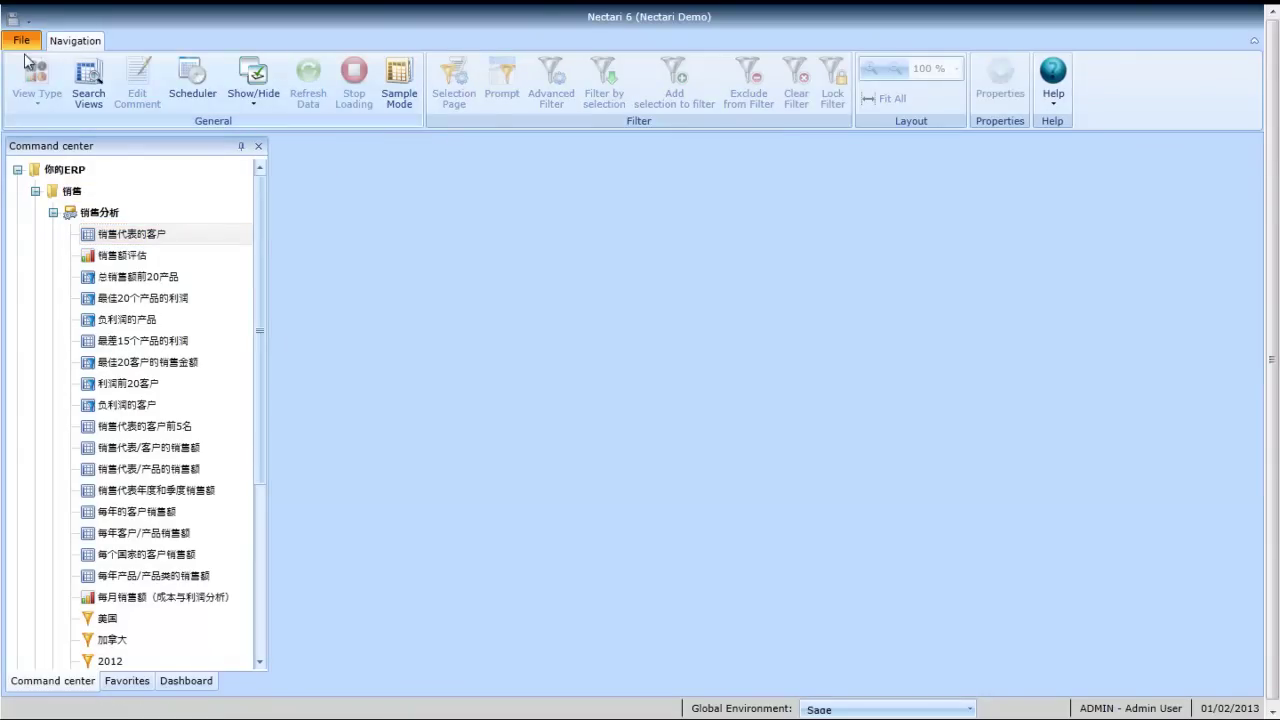
click(21, 40)
click(68, 354)
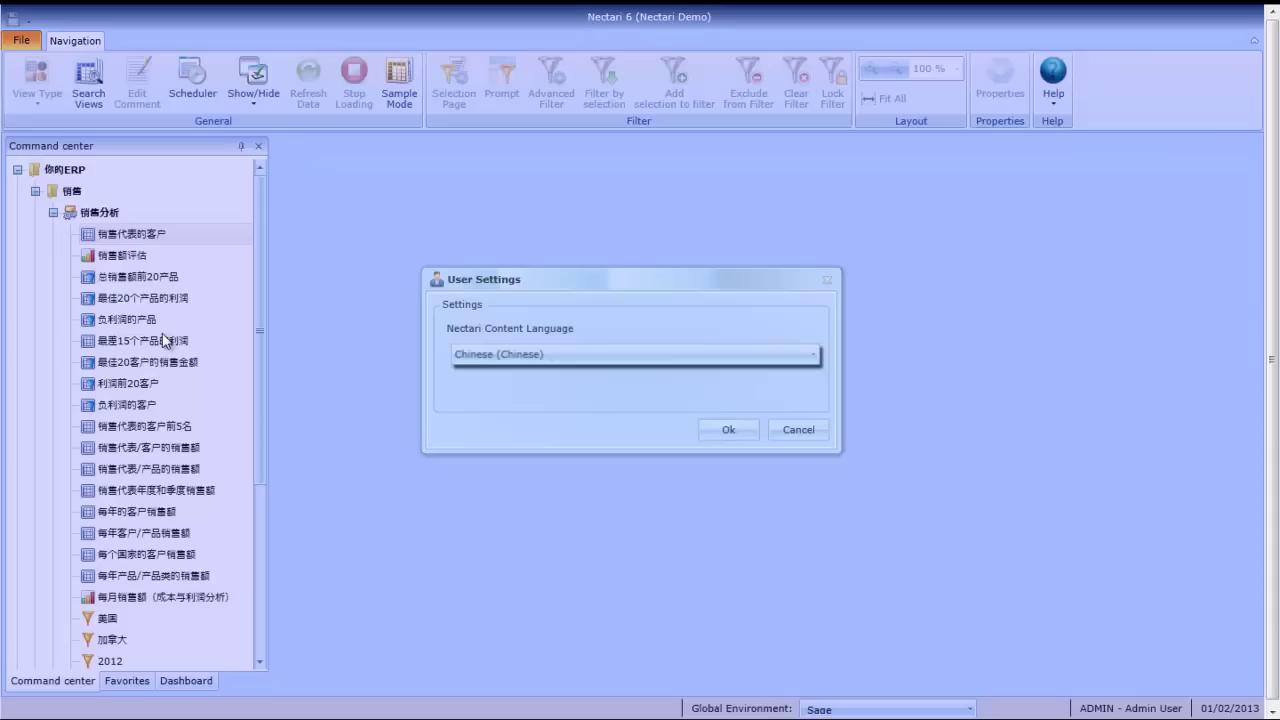
click(470, 354)
click(487, 373)
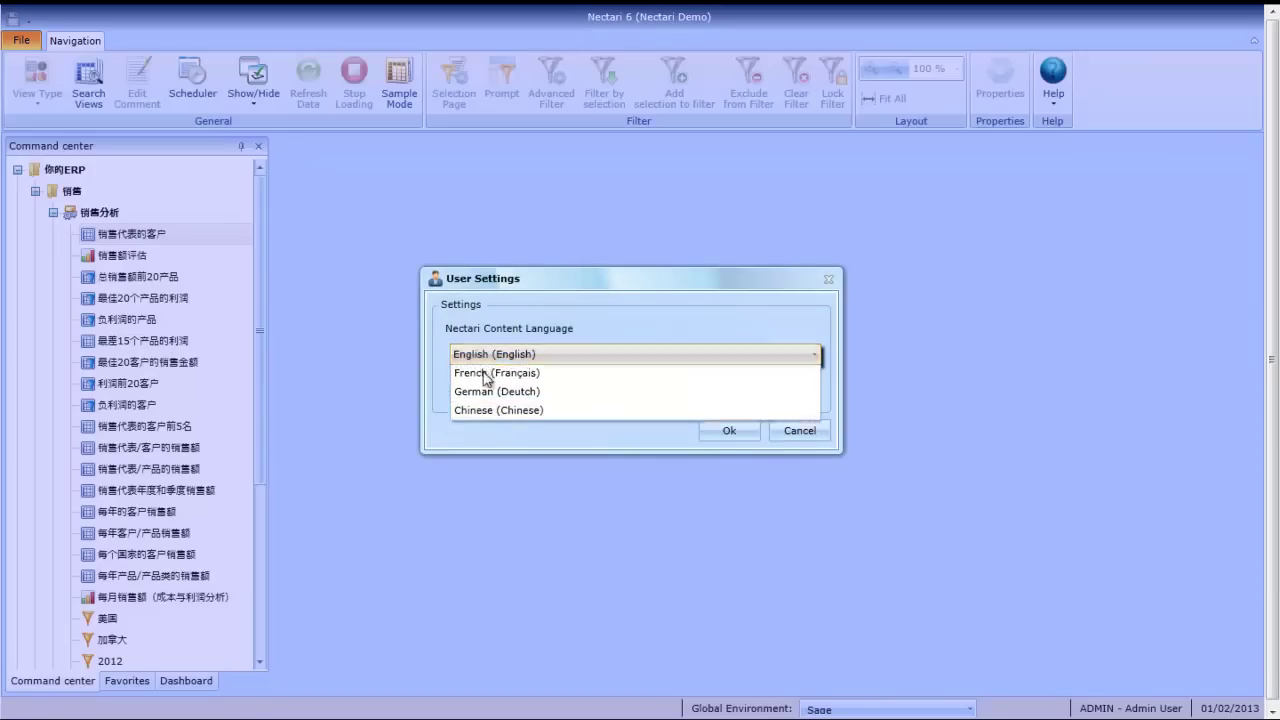
click(729, 430)
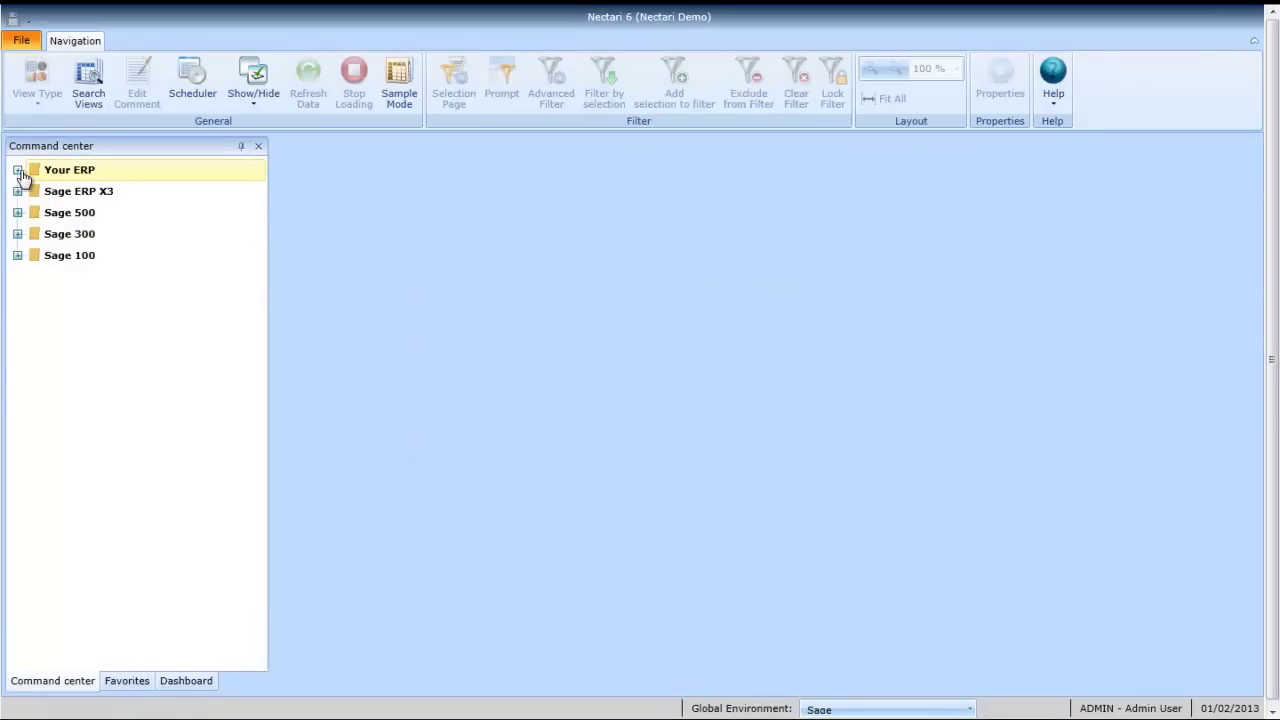
Expand Your ERP > Sales > Sales Analysis to list its reports.
click(18, 170)
click(35, 191)
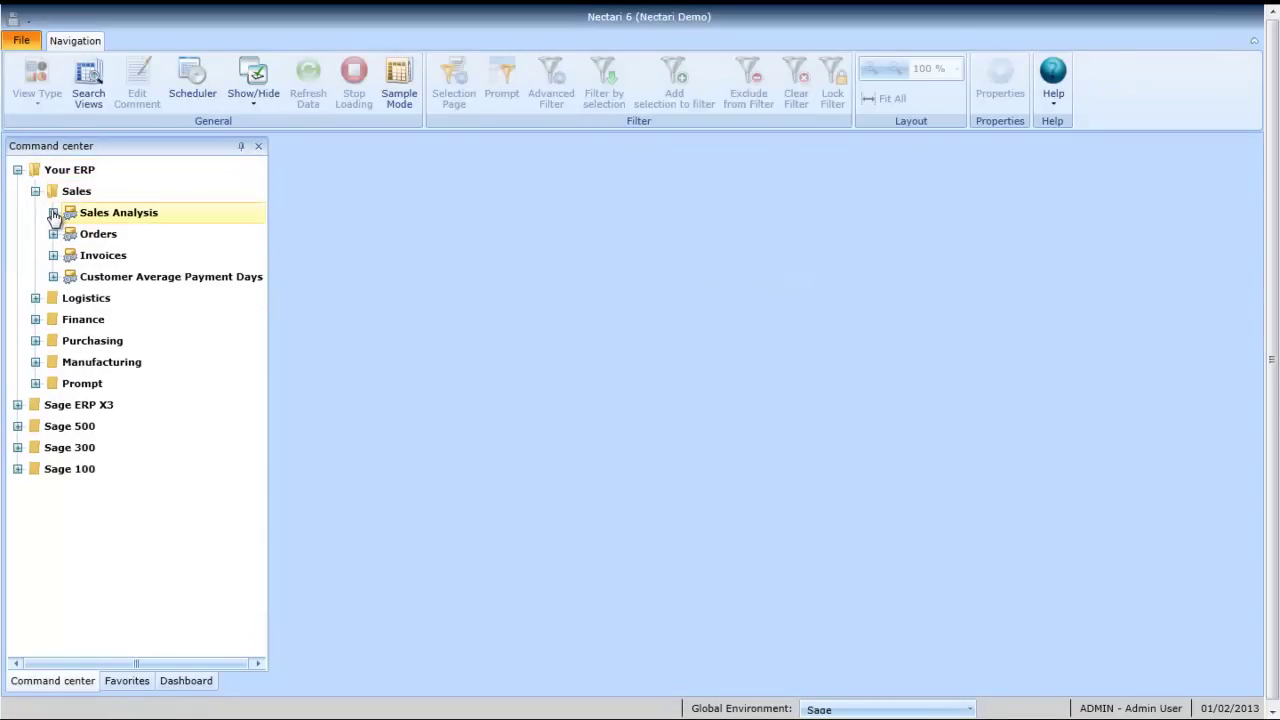
click(53, 213)
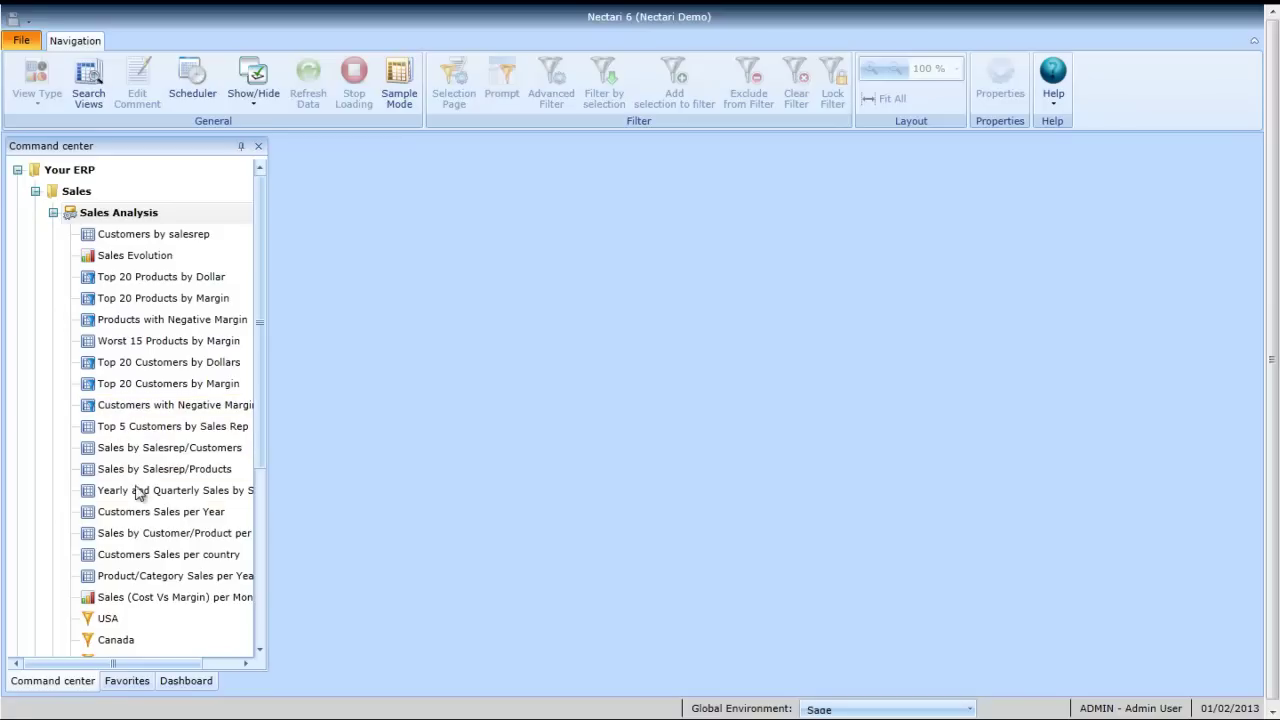
Open the Global Dashboard and filter it by the purple $124,134.03 pie slice.
click(186, 681)
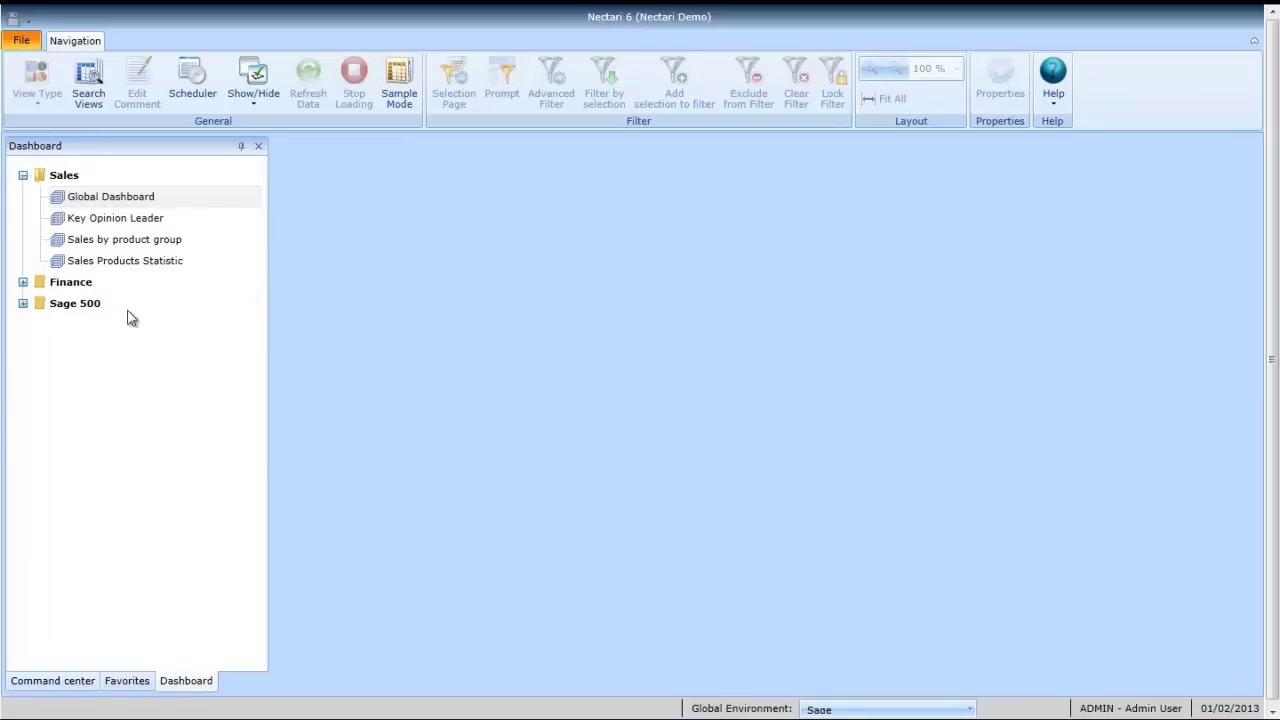
double_click(110, 197)
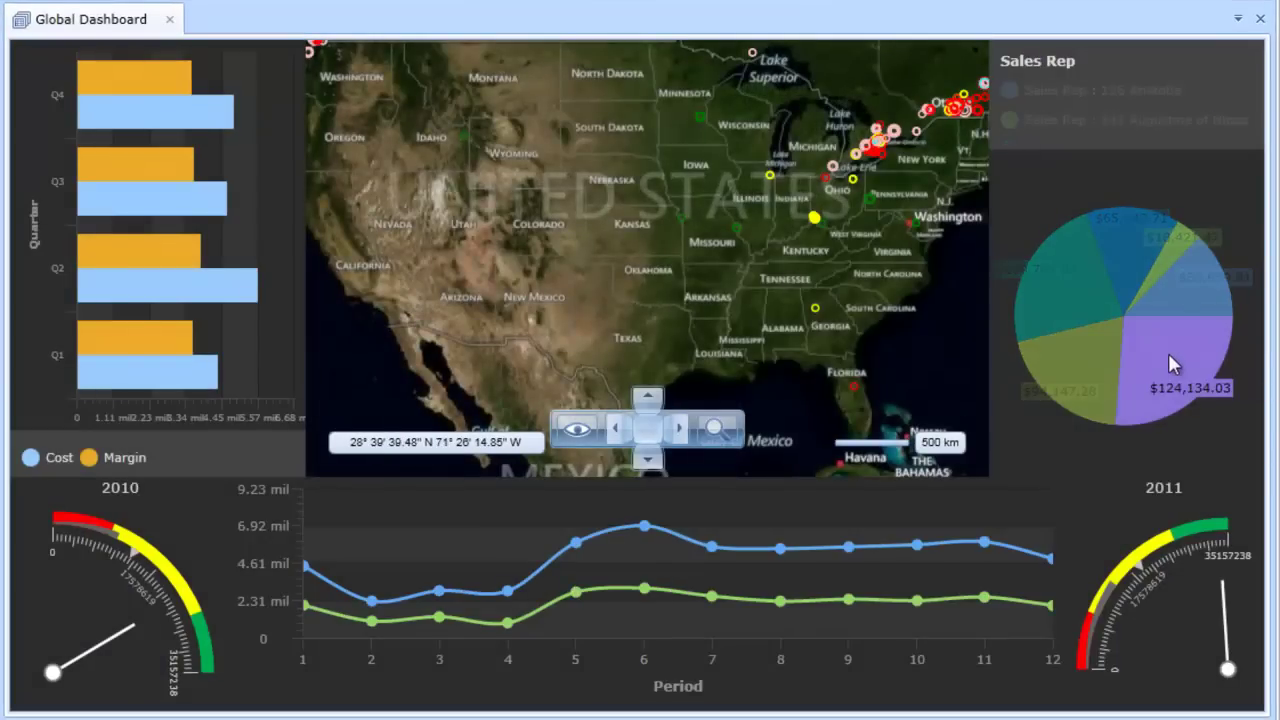
click(1170, 353)
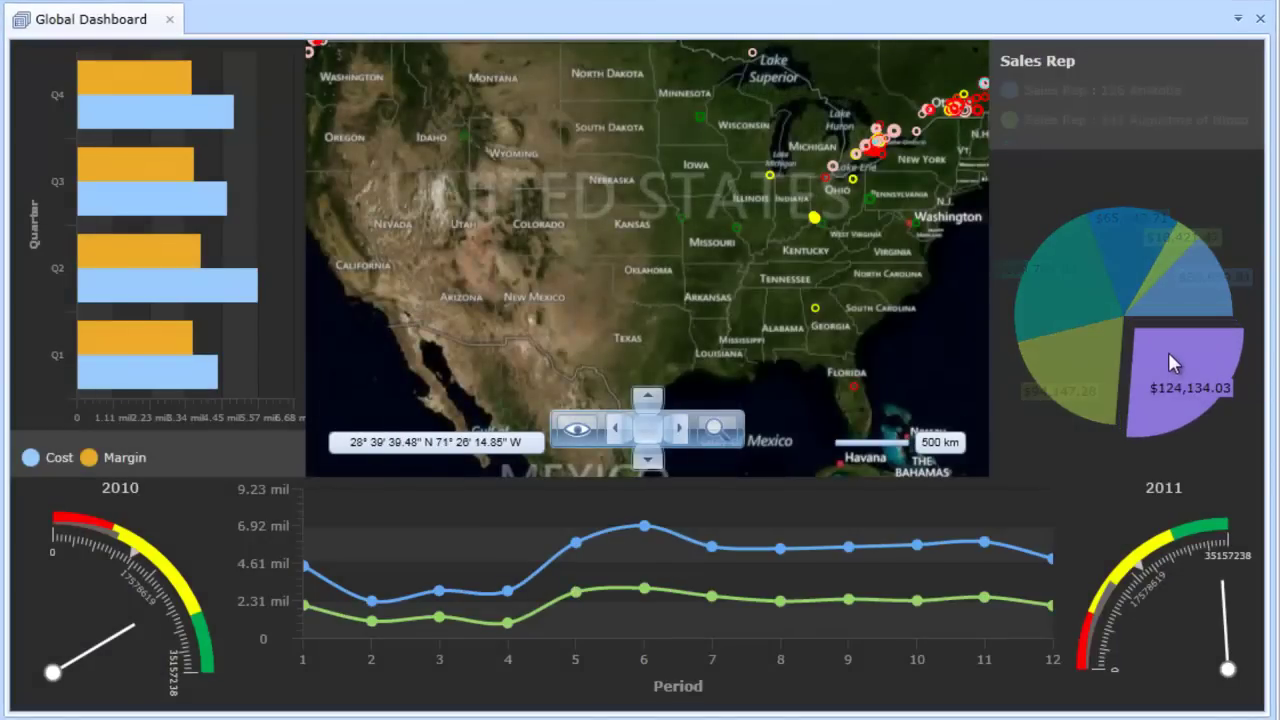
right_click(1170, 350)
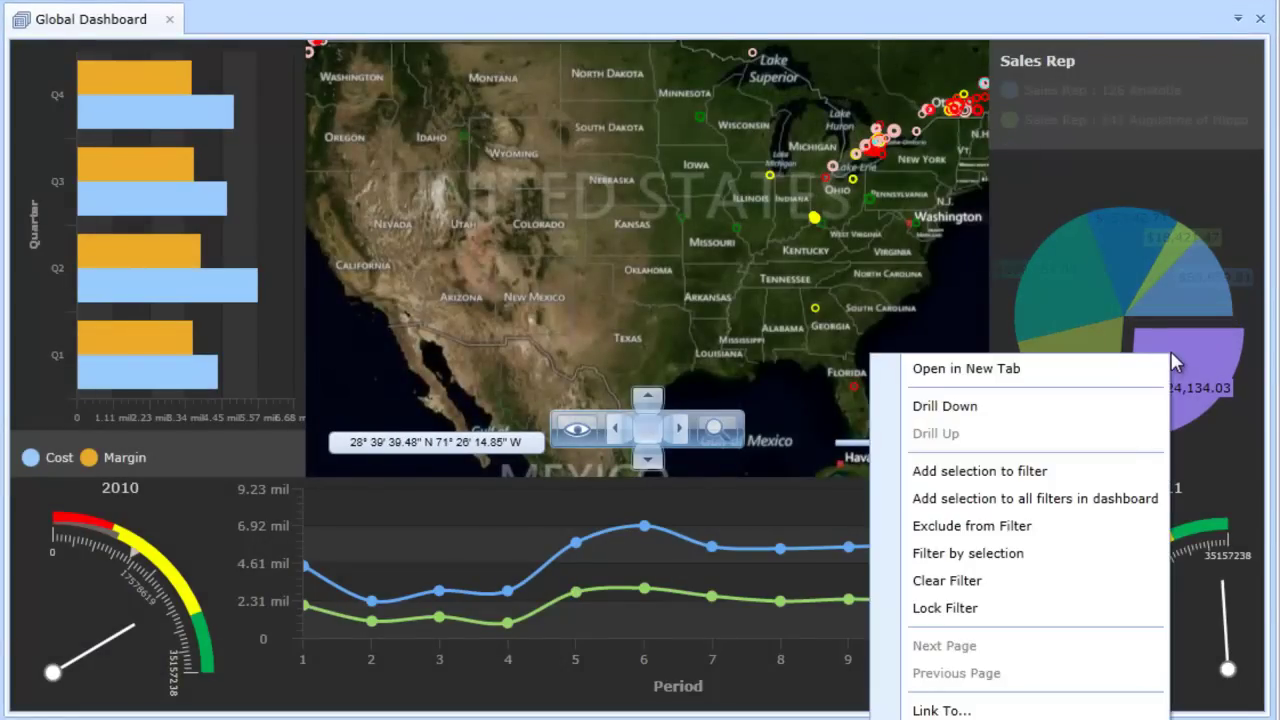
click(1132, 496)
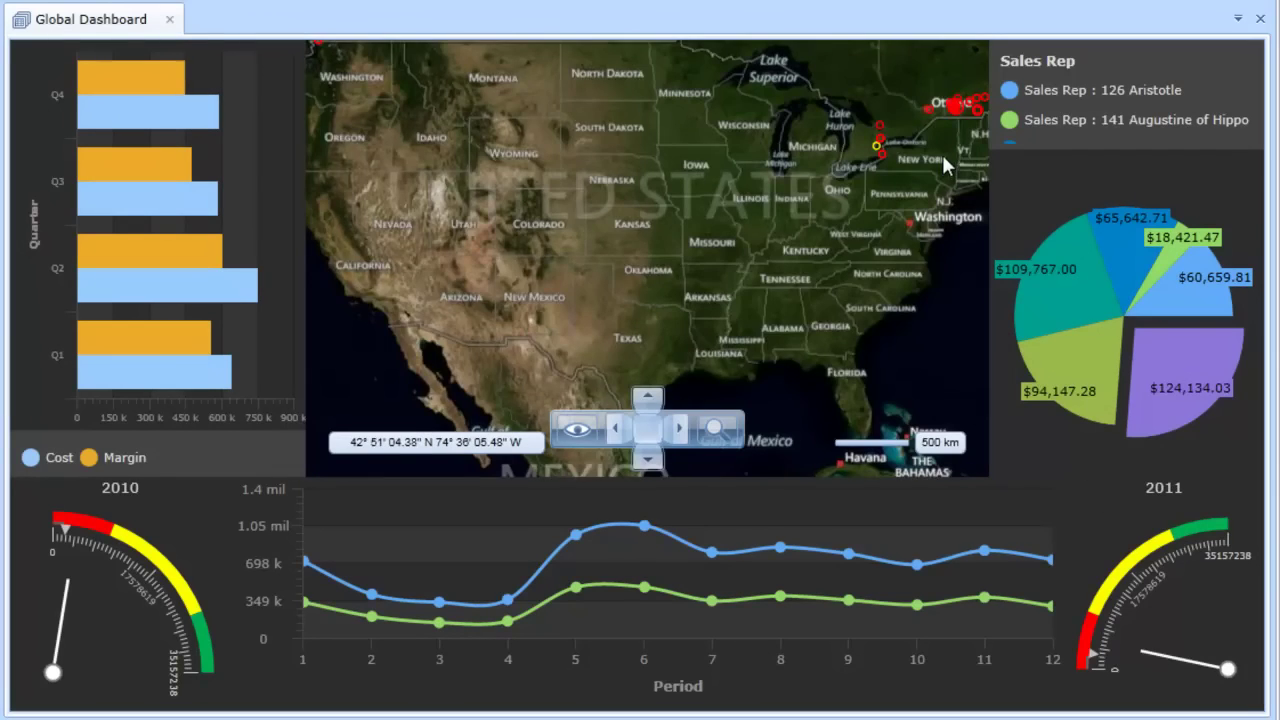
Zoom the map toward the Northeast and bring up the Ottawa marker's options.
drag(941, 151, 768, 314)
scroll(766, 310, up, 3)
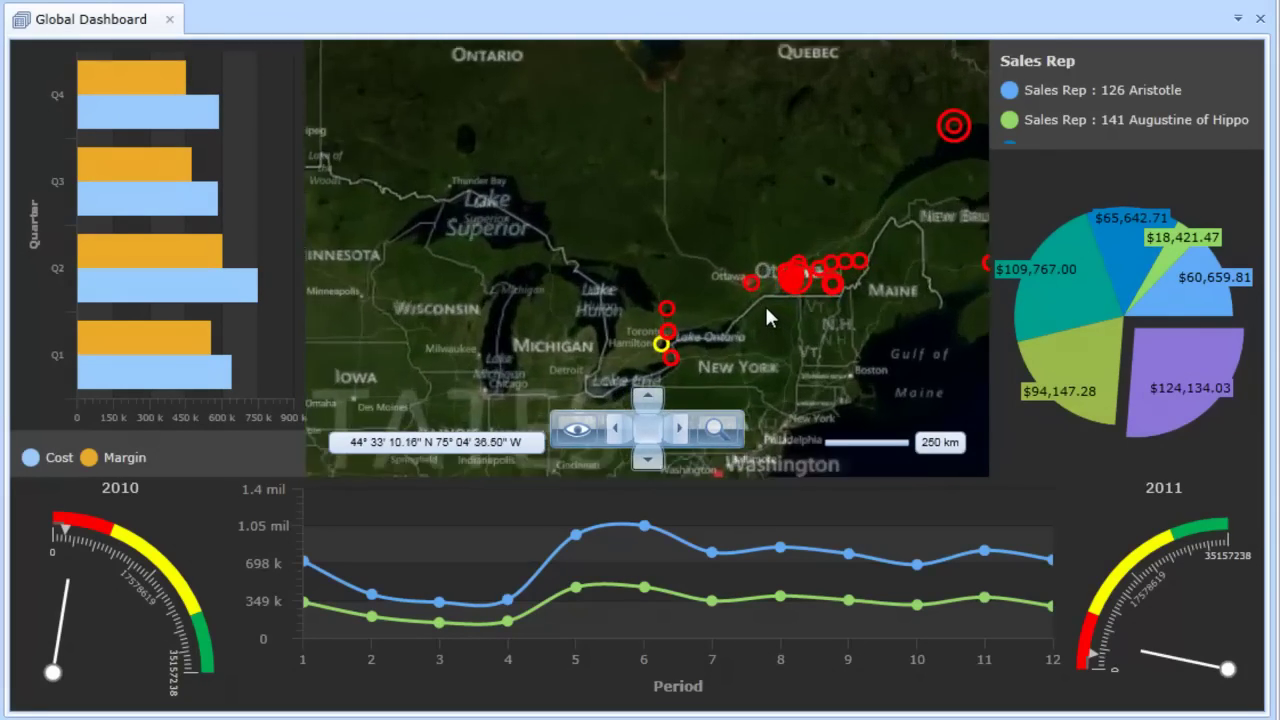
scroll(764, 303, up, 2)
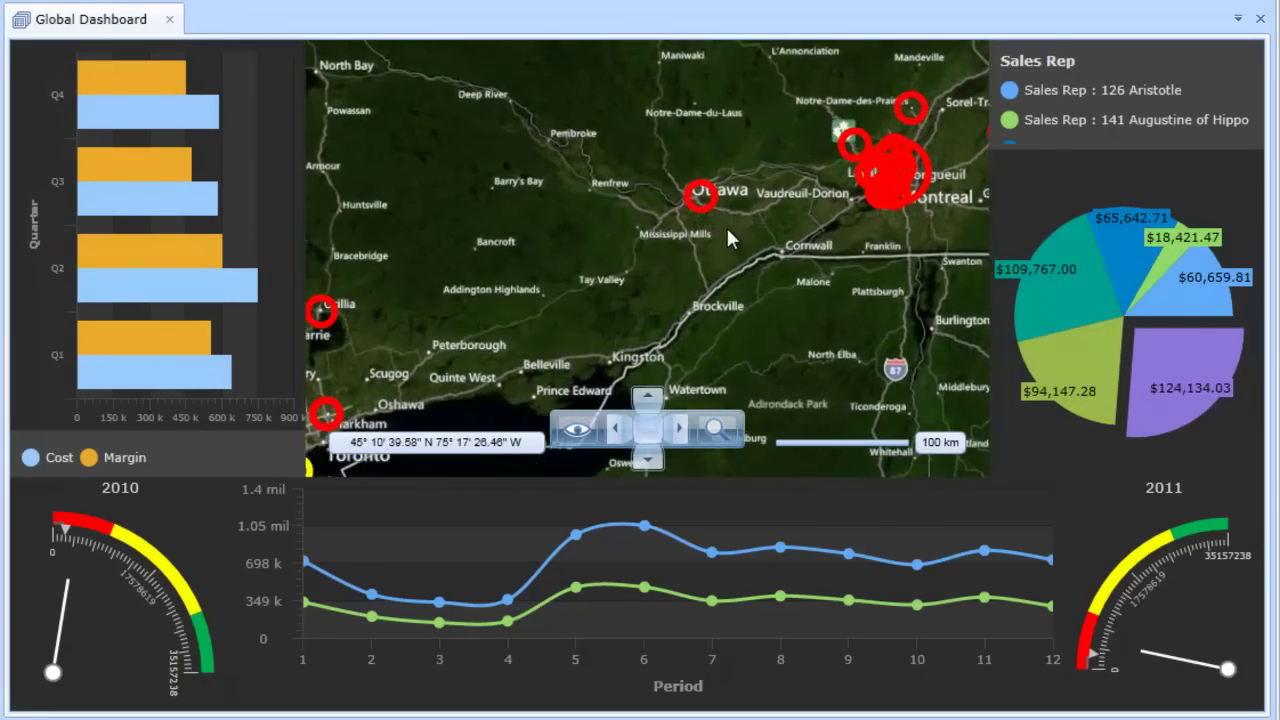
right_click(714, 198)
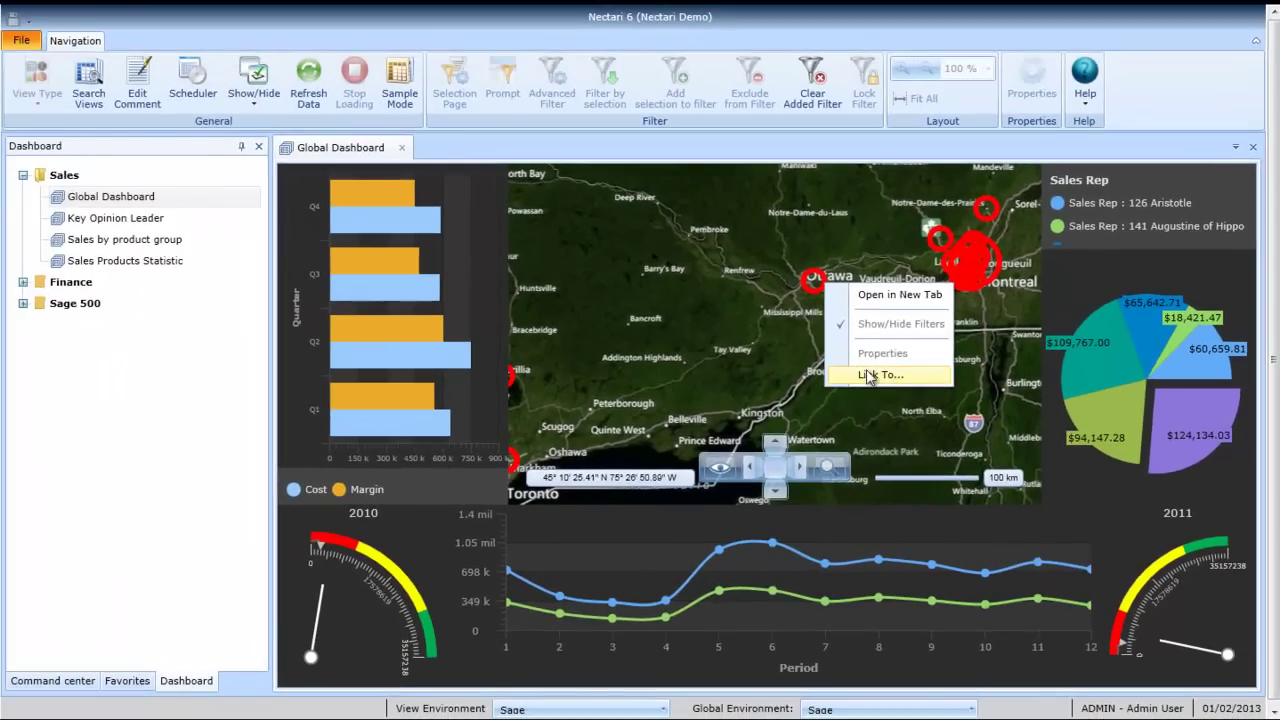
Link Ottawa to Invoices by Customer, expand customer 344701 and invoice CI1000903, then close it.
click(868, 376)
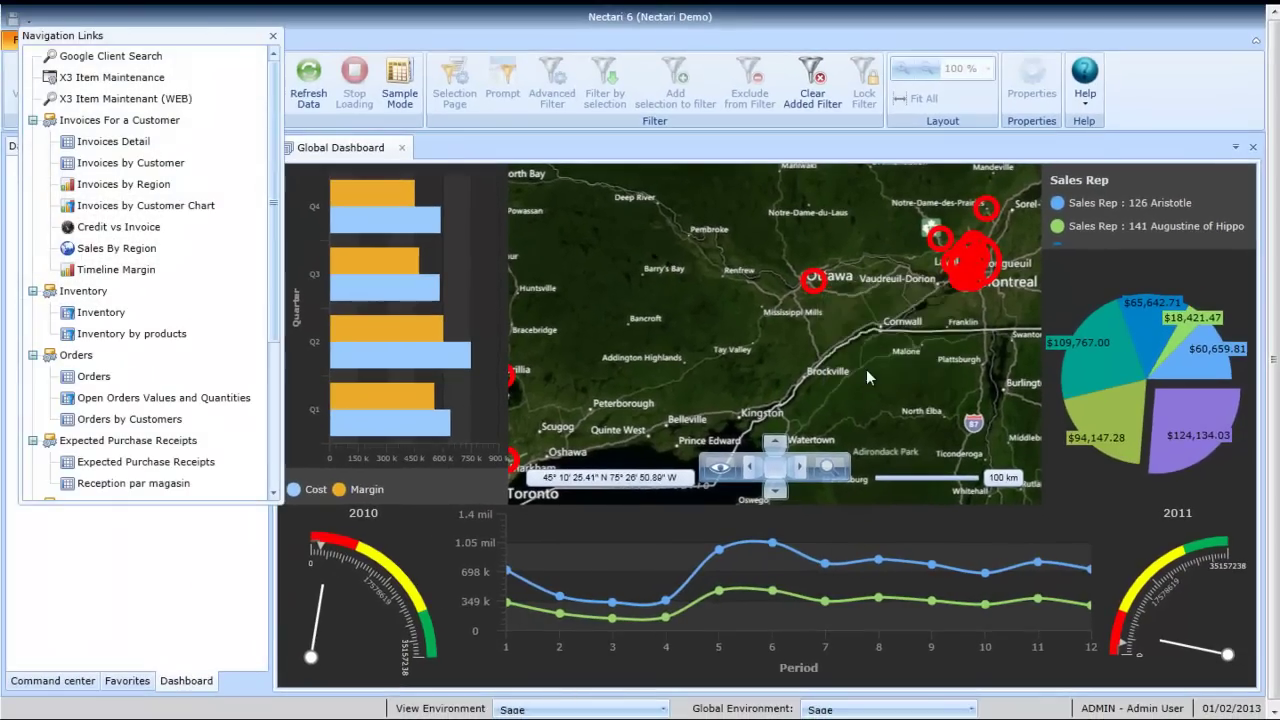
click(103, 163)
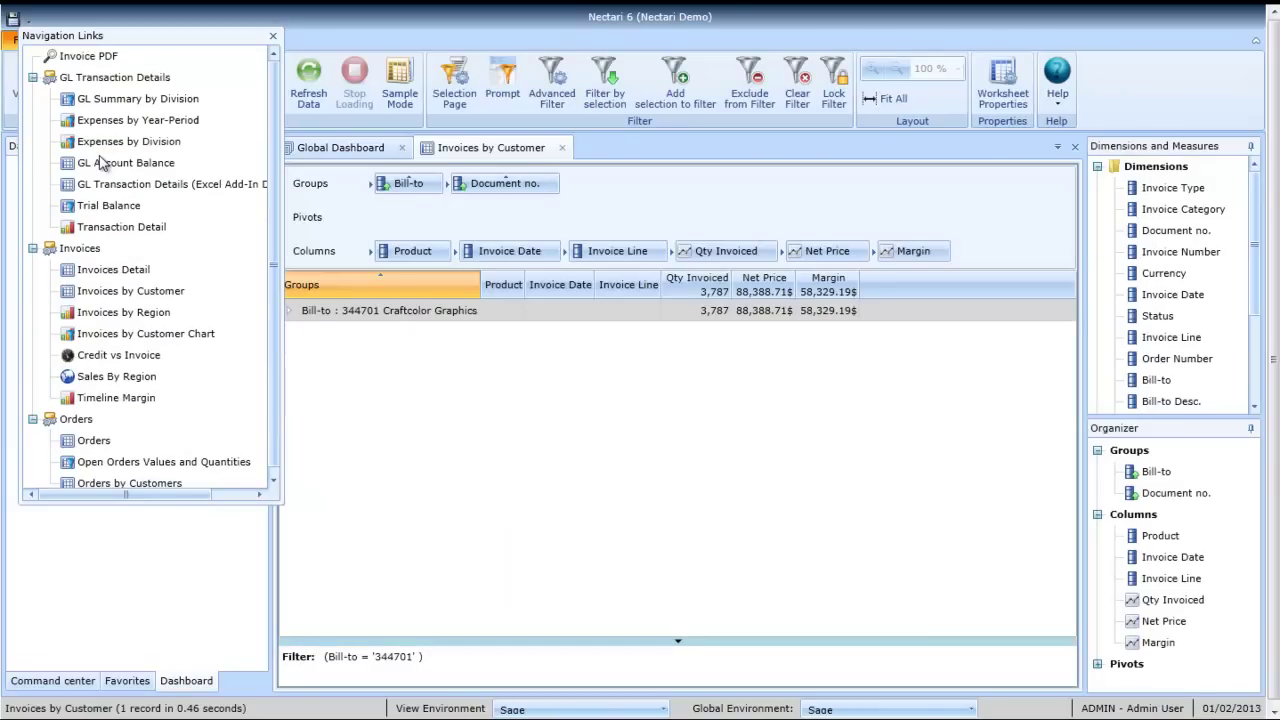
click(290, 311)
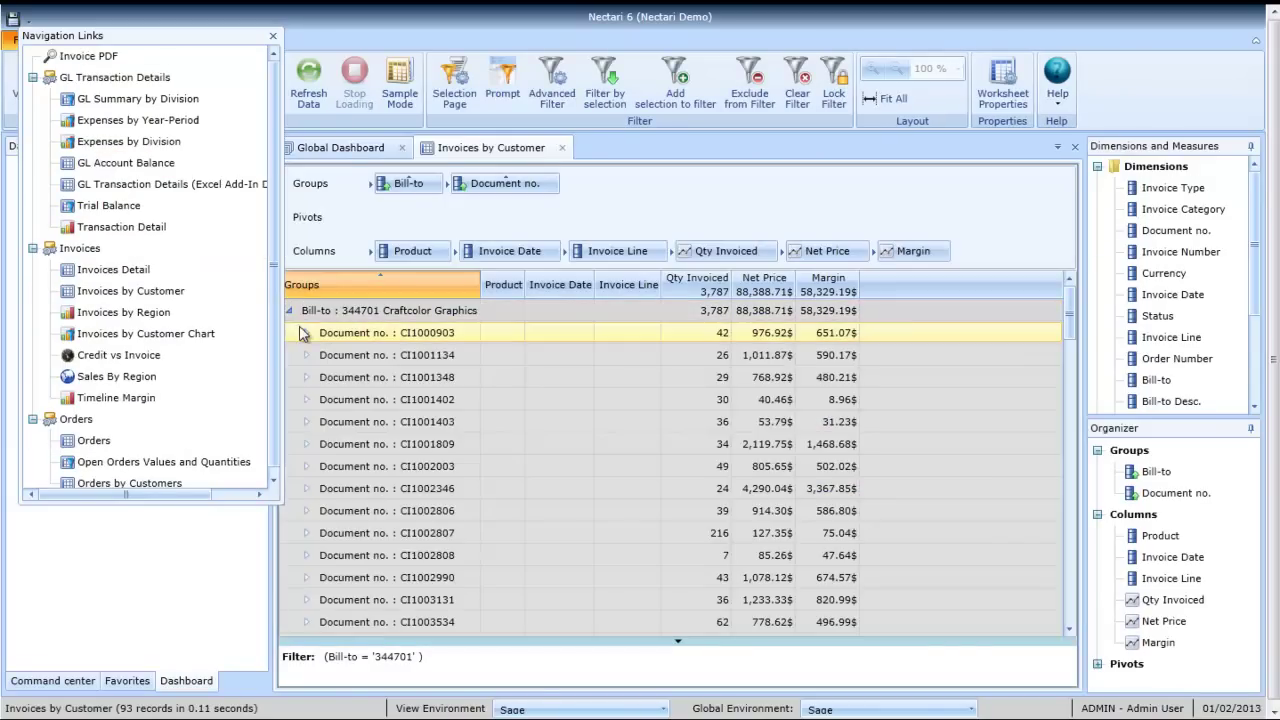
click(307, 333)
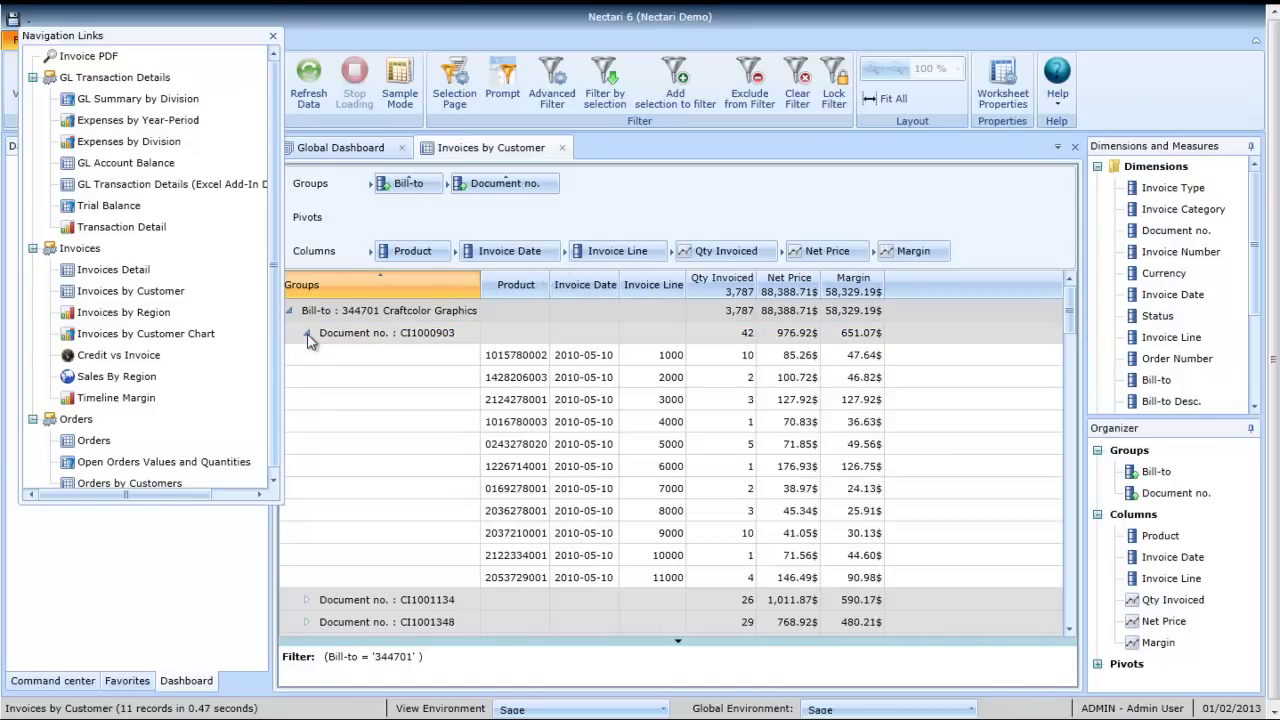
click(562, 147)
click(272, 37)
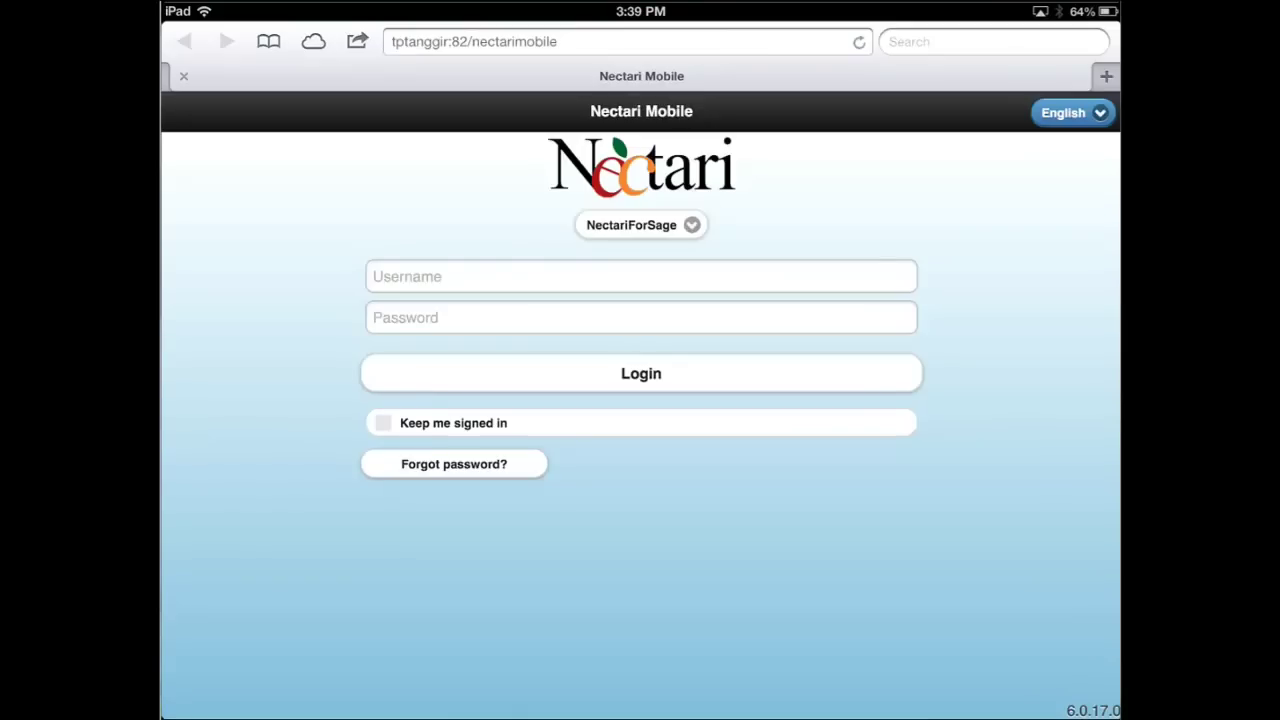
Sign in to Nectari Mobile with the administrator username and password.
click(640, 276)
text(ADMIN)
click(259, 370)
key(Return)
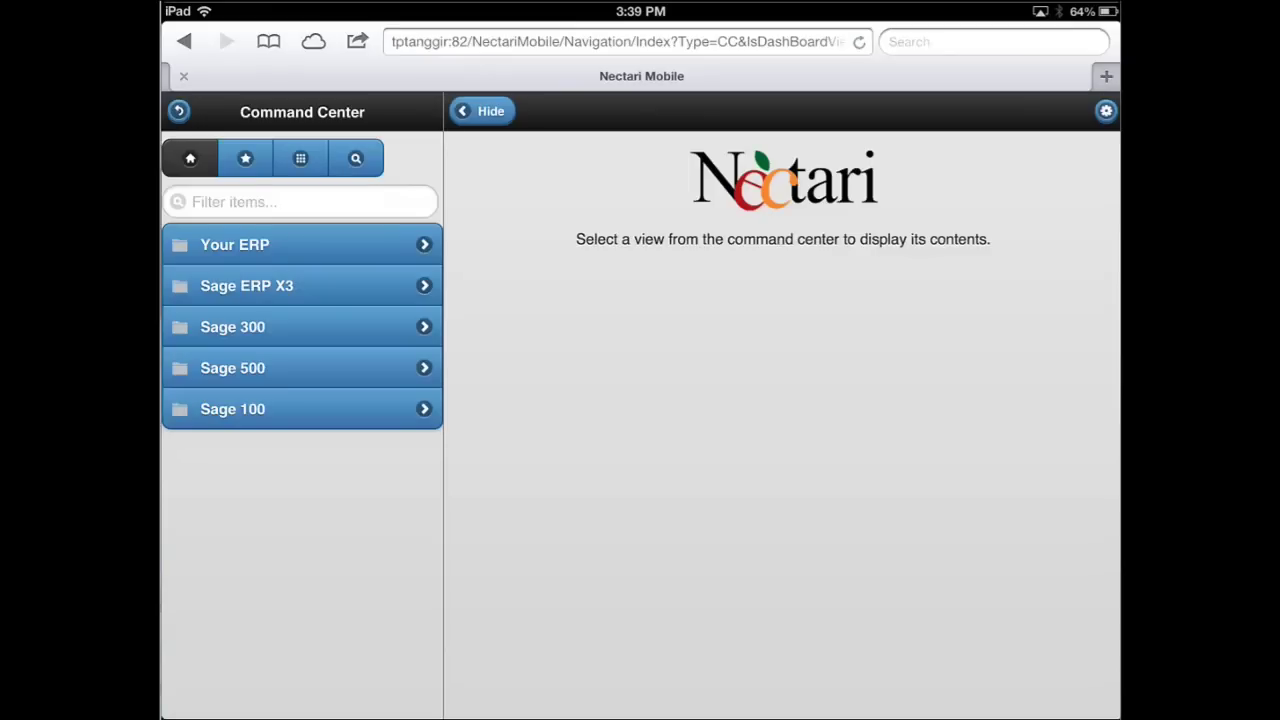
Open Customers by salesrep via Your ERP > Sales > Sales Analysis.
click(234, 244)
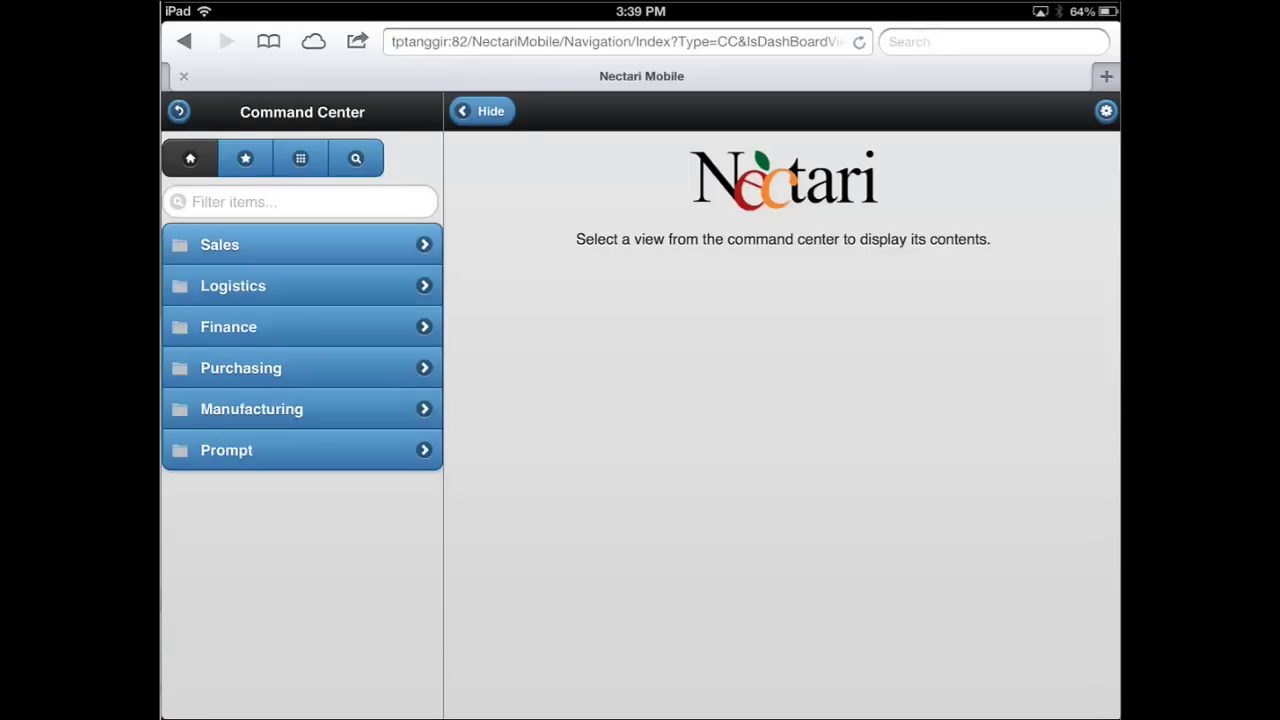
click(220, 244)
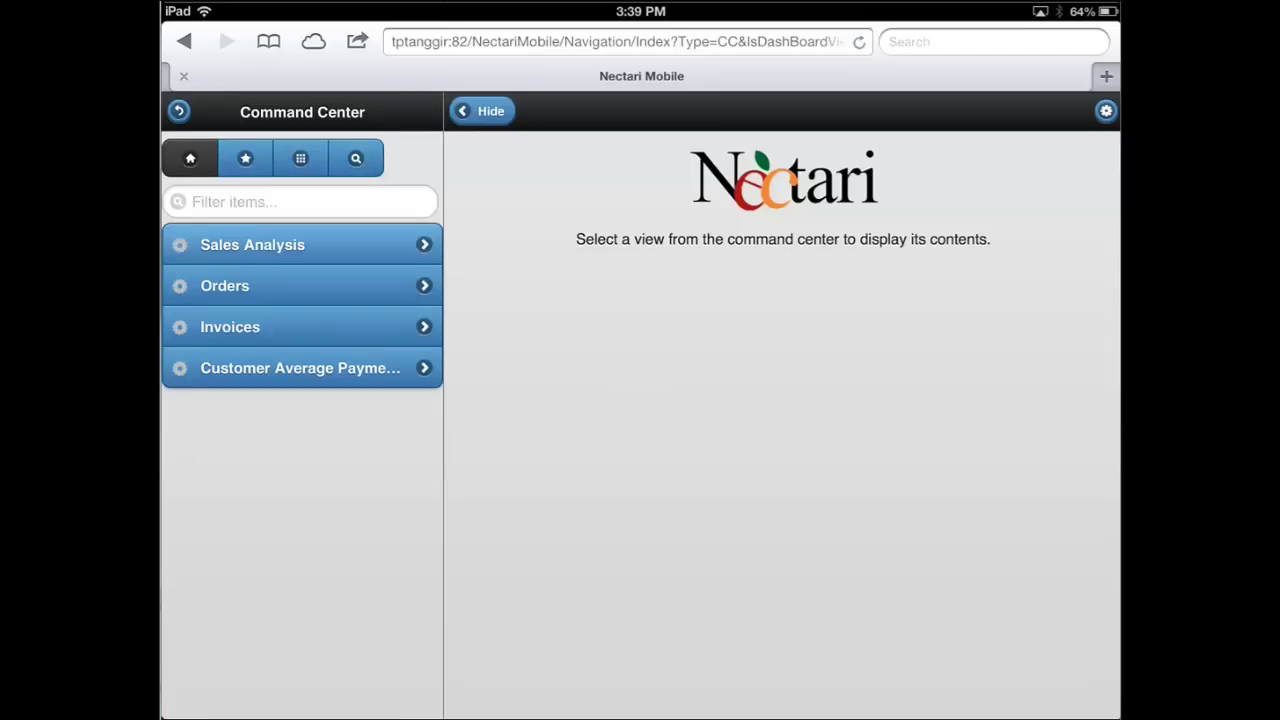
click(252, 244)
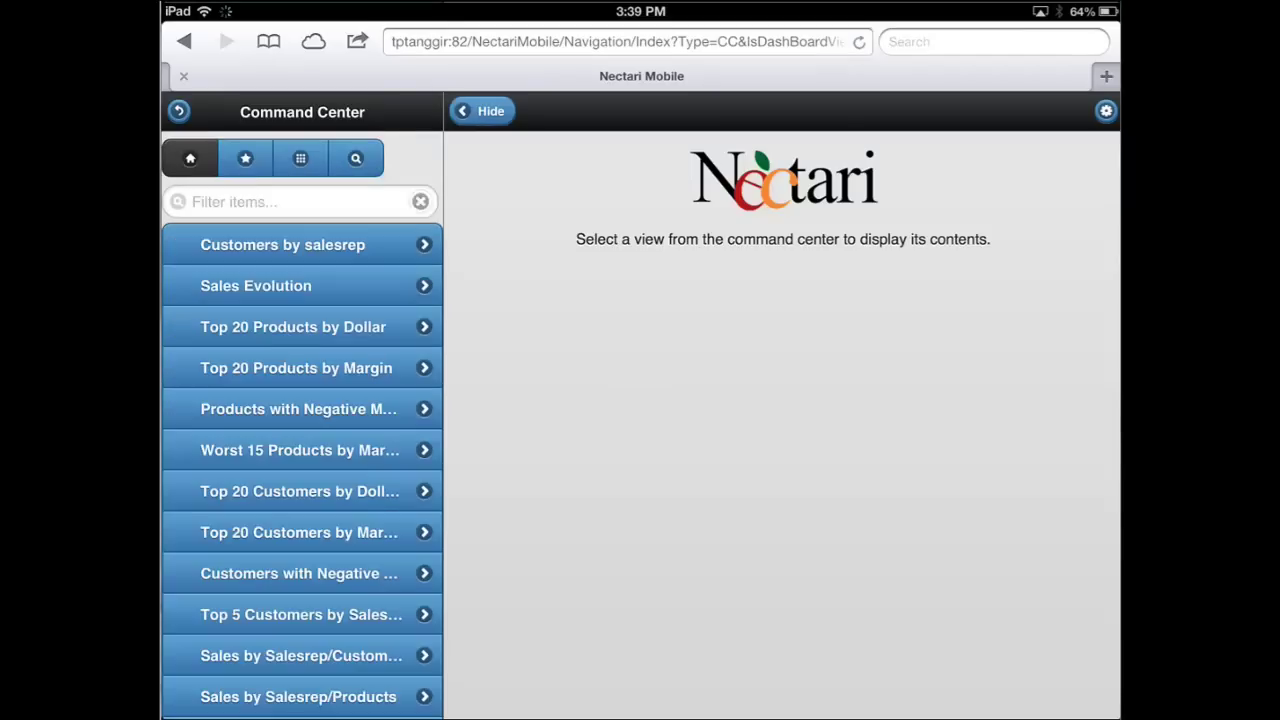
click(282, 244)
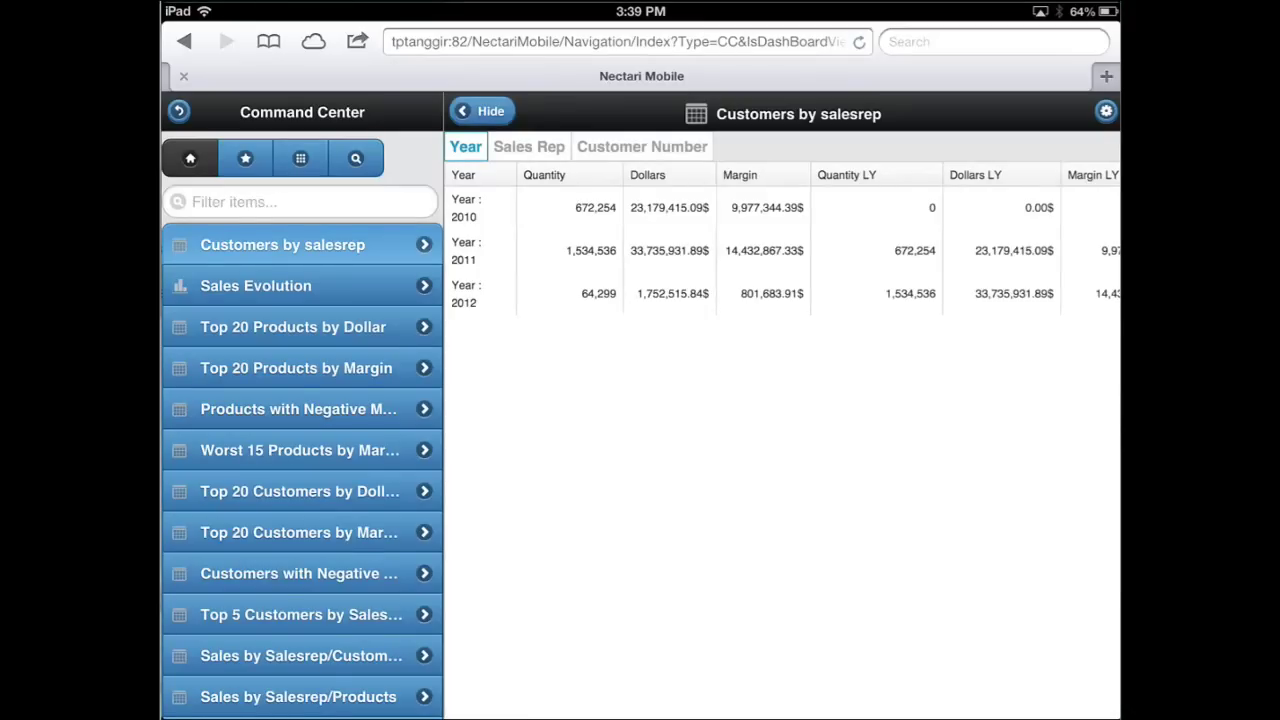
click(780, 251)
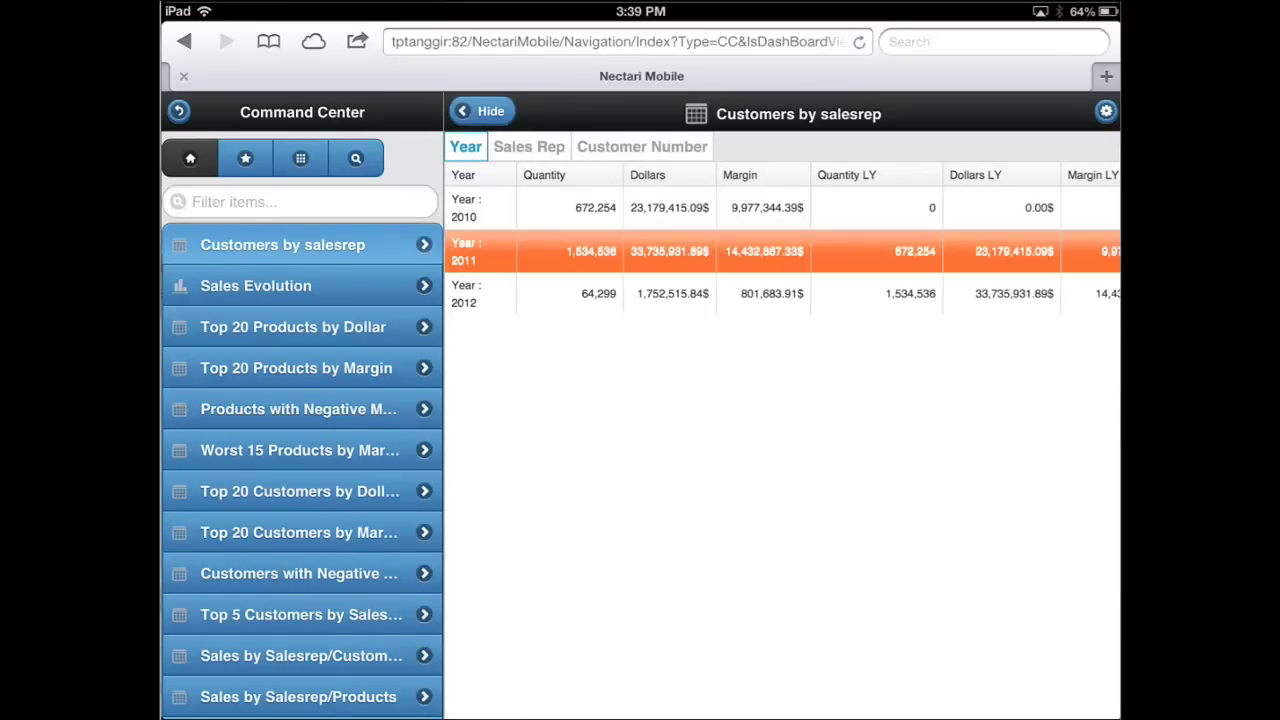
click(586, 206)
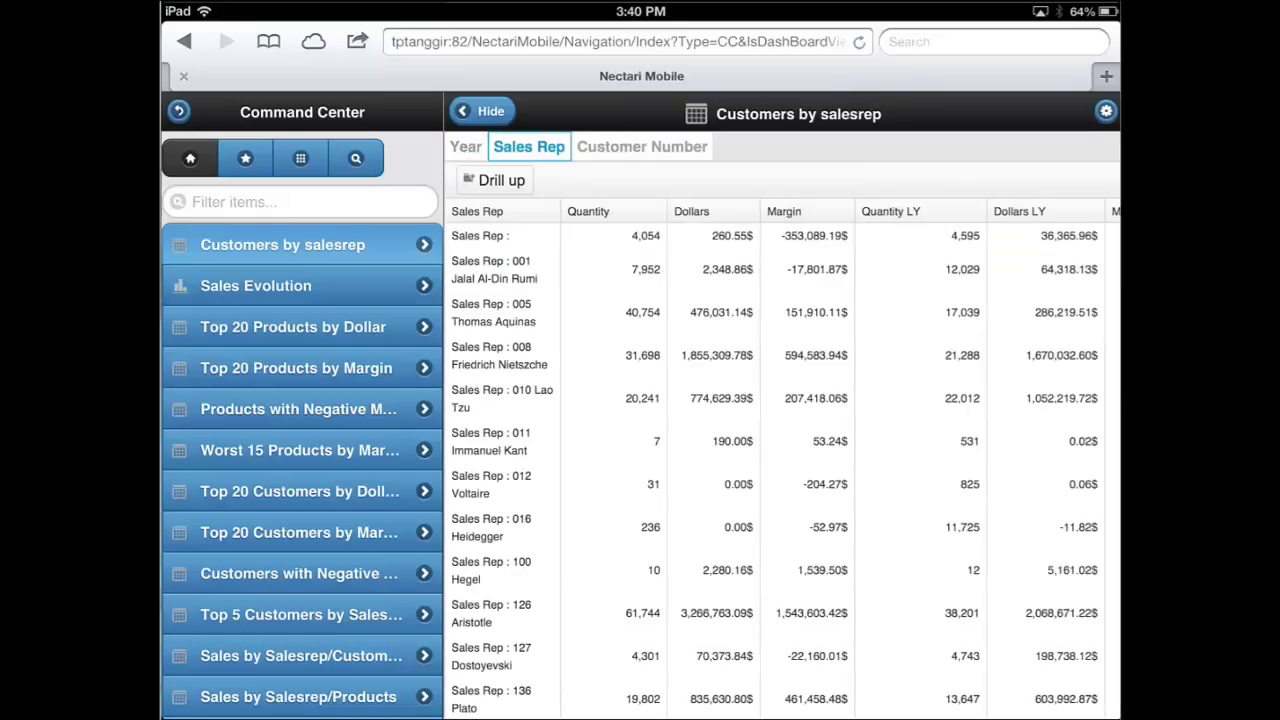
click(780, 312)
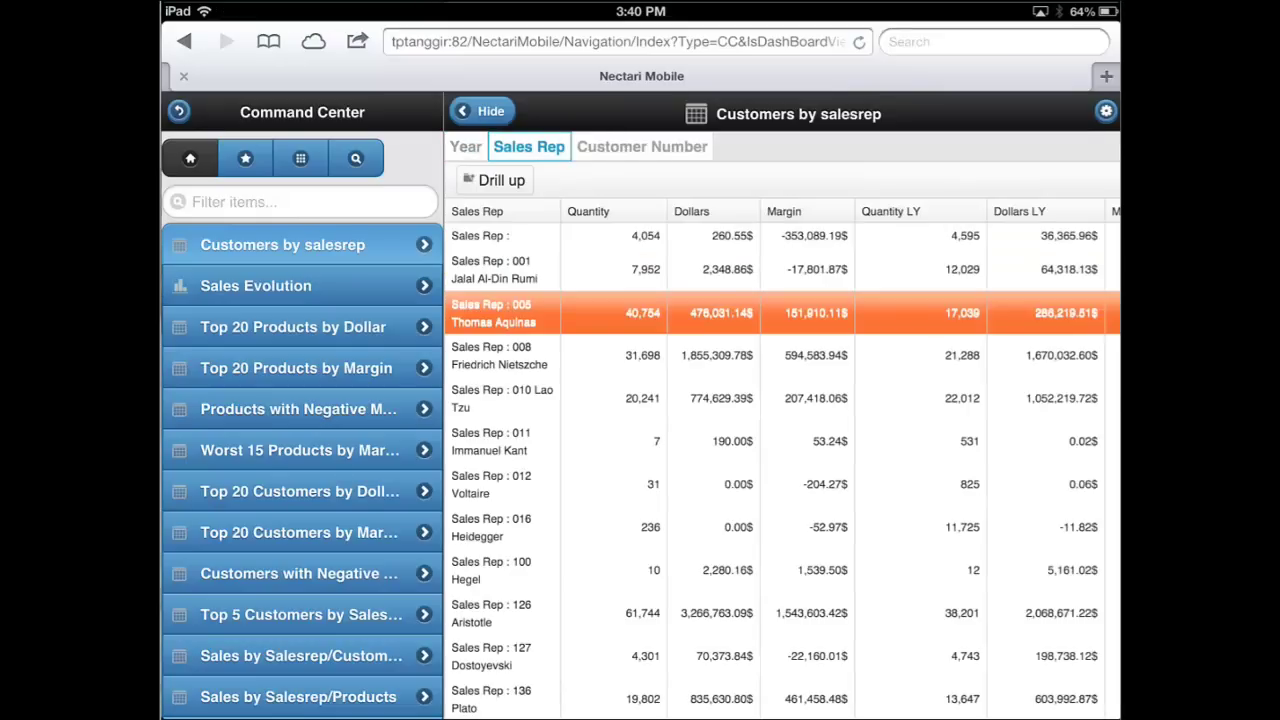
click(600, 265)
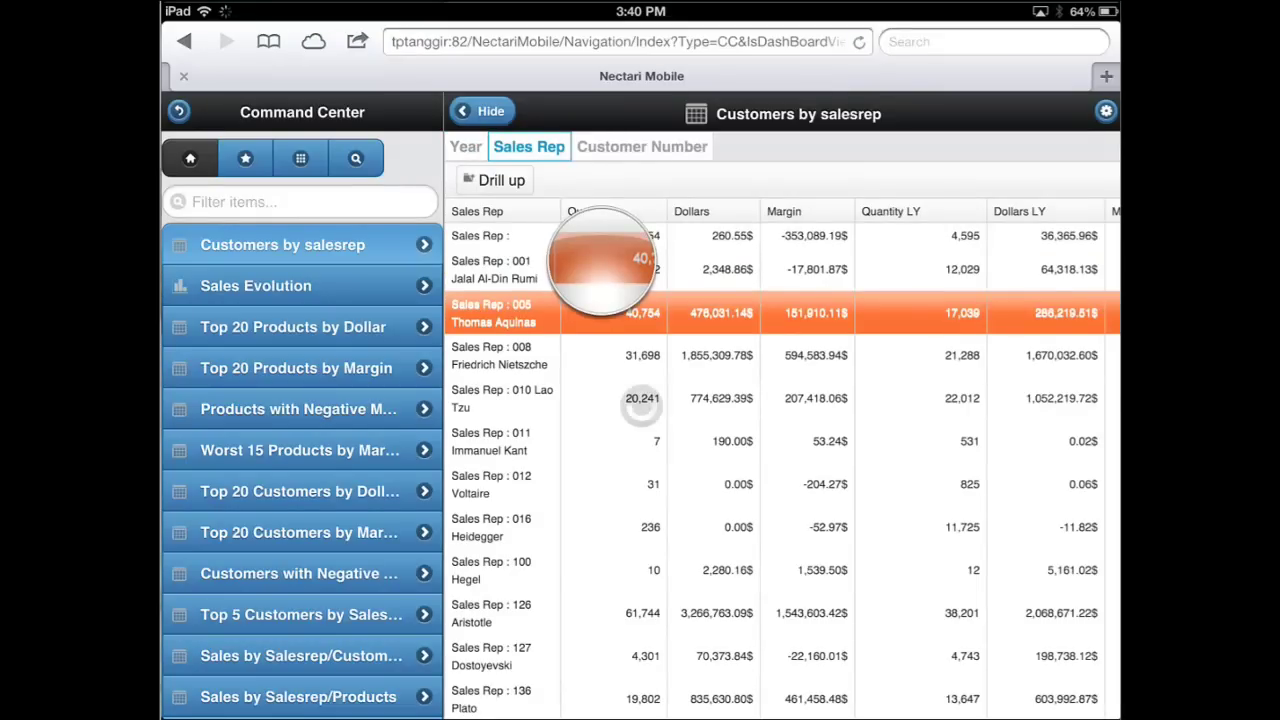
click(501, 180)
click(501, 180)
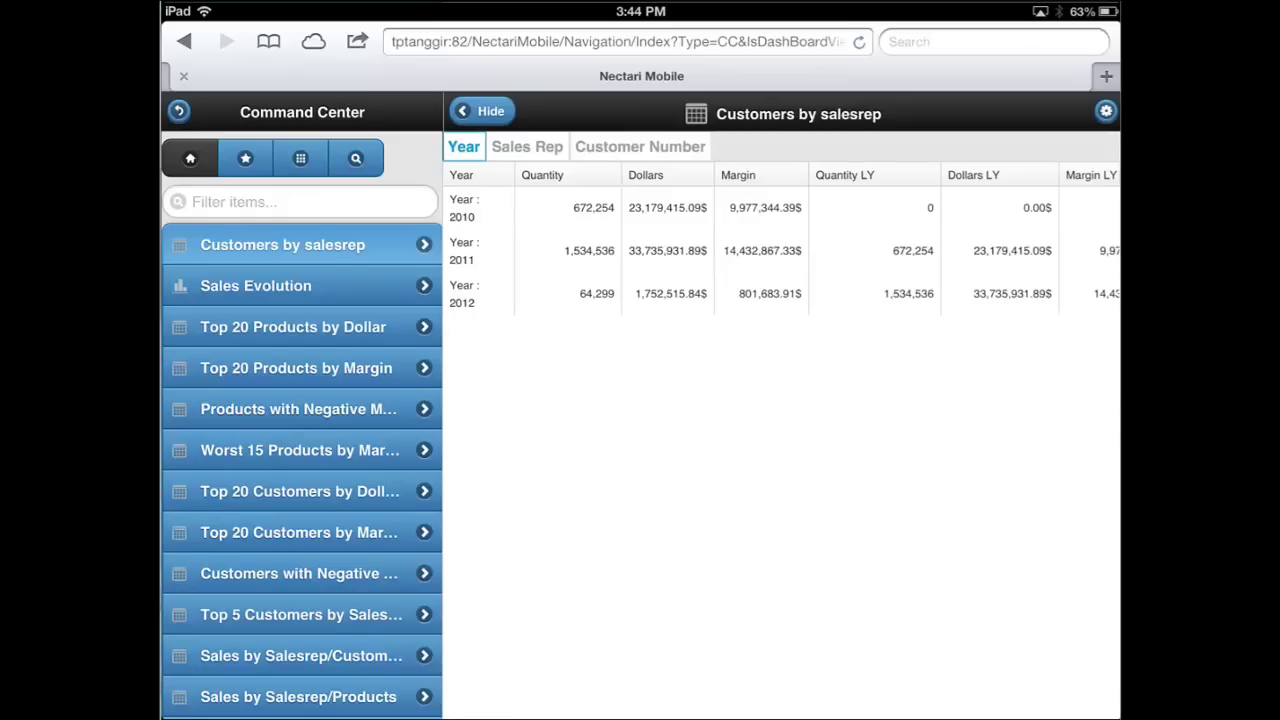
Display Sales Evolution as a monthly bar chart instead of lines, then list the dashboards.
click(256, 285)
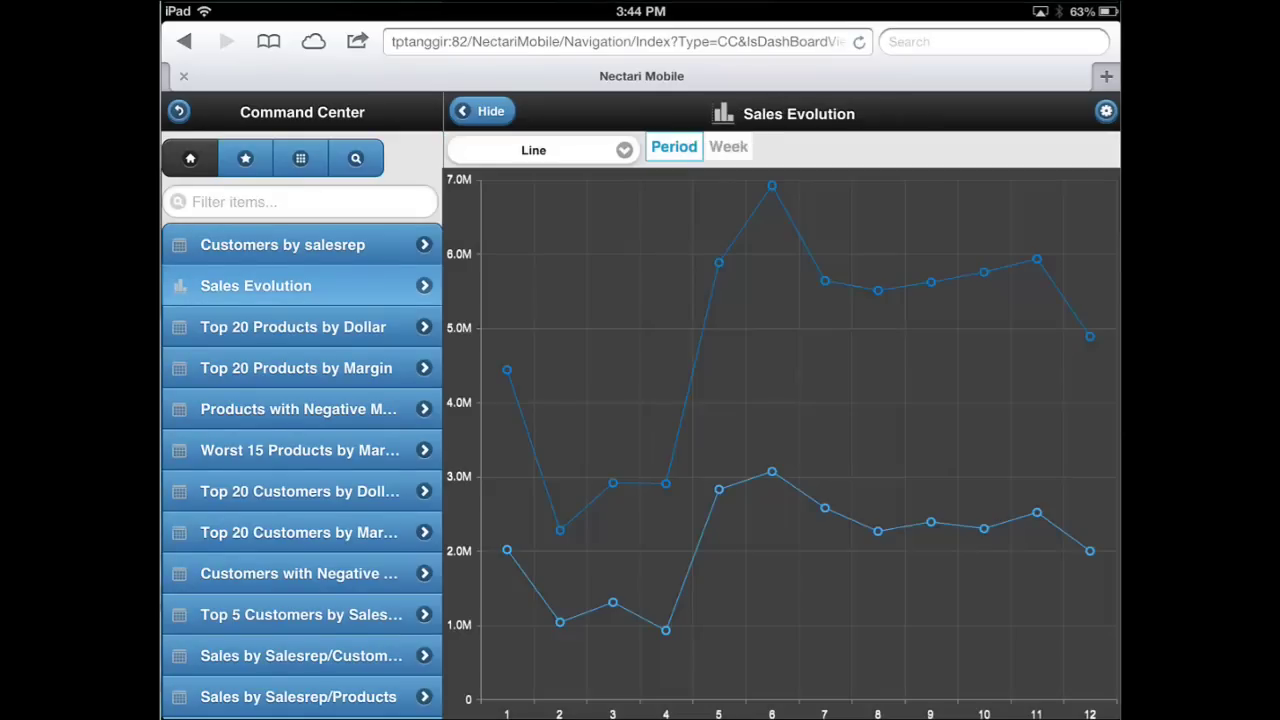
click(540, 149)
click(418, 248)
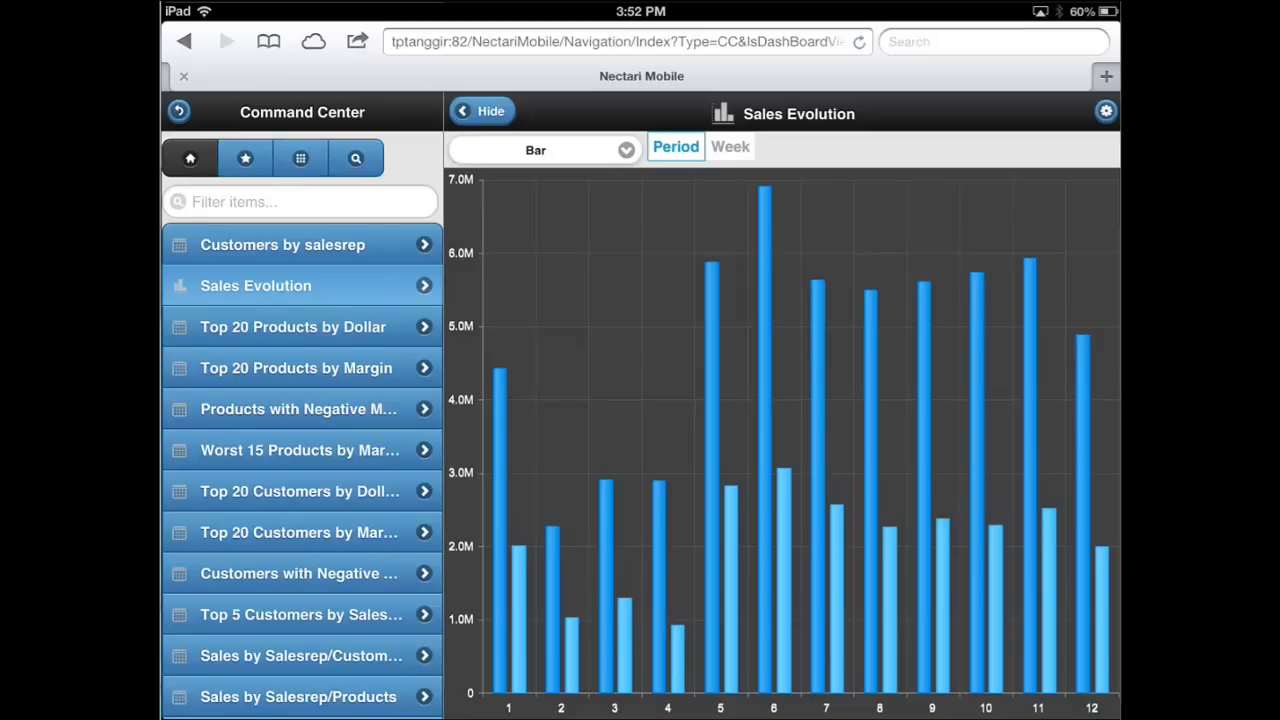
click(245, 158)
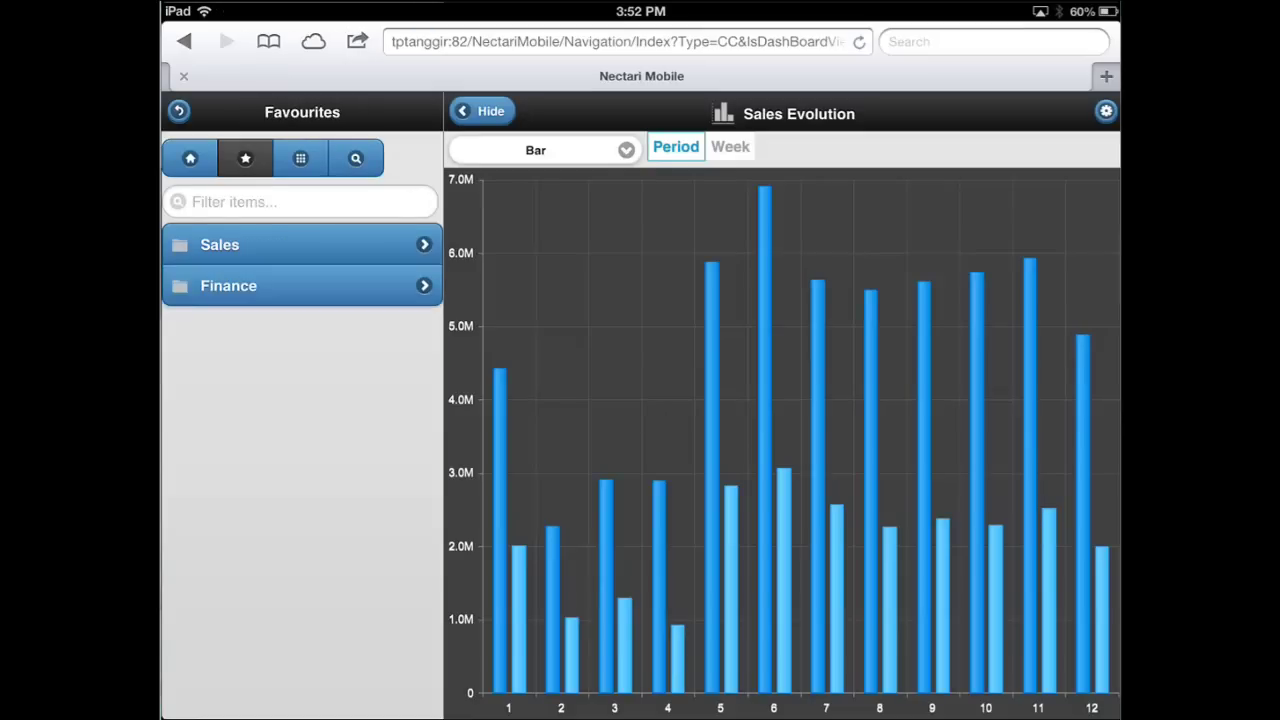
click(300, 158)
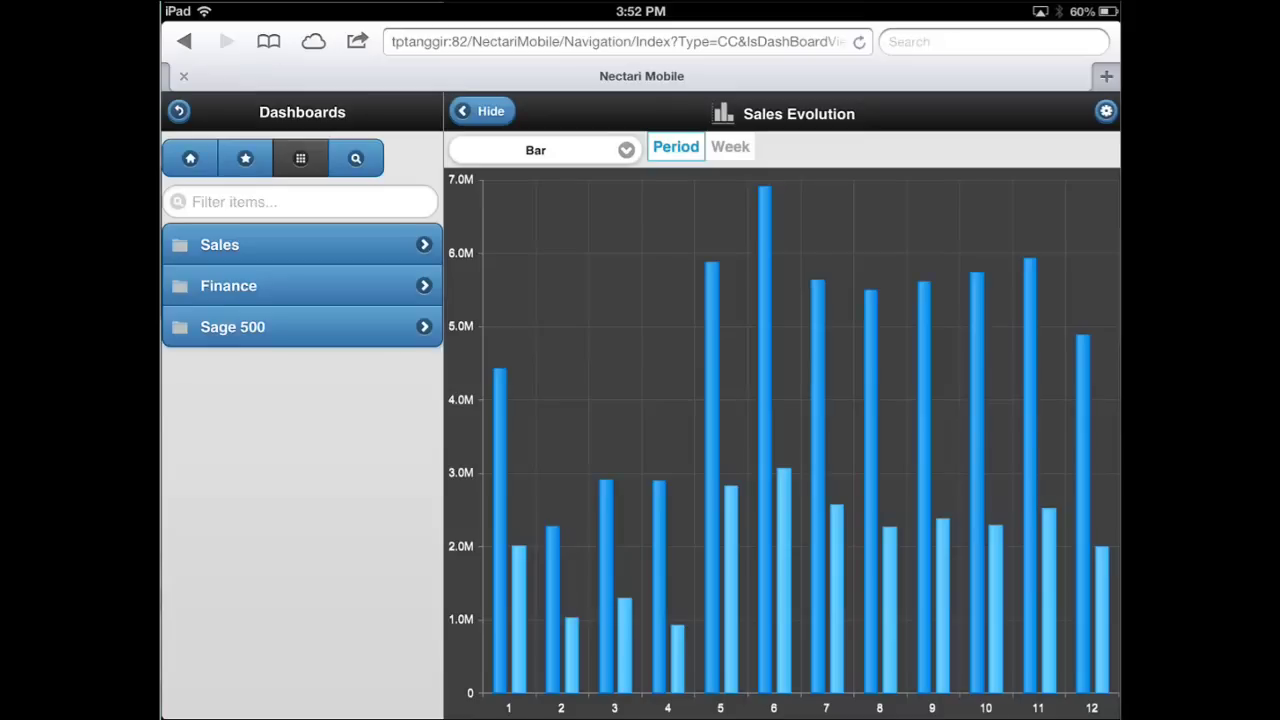
View the Sales Global Dashboard, then show Sales by product group full-screen with the sidebar hidden.
click(220, 244)
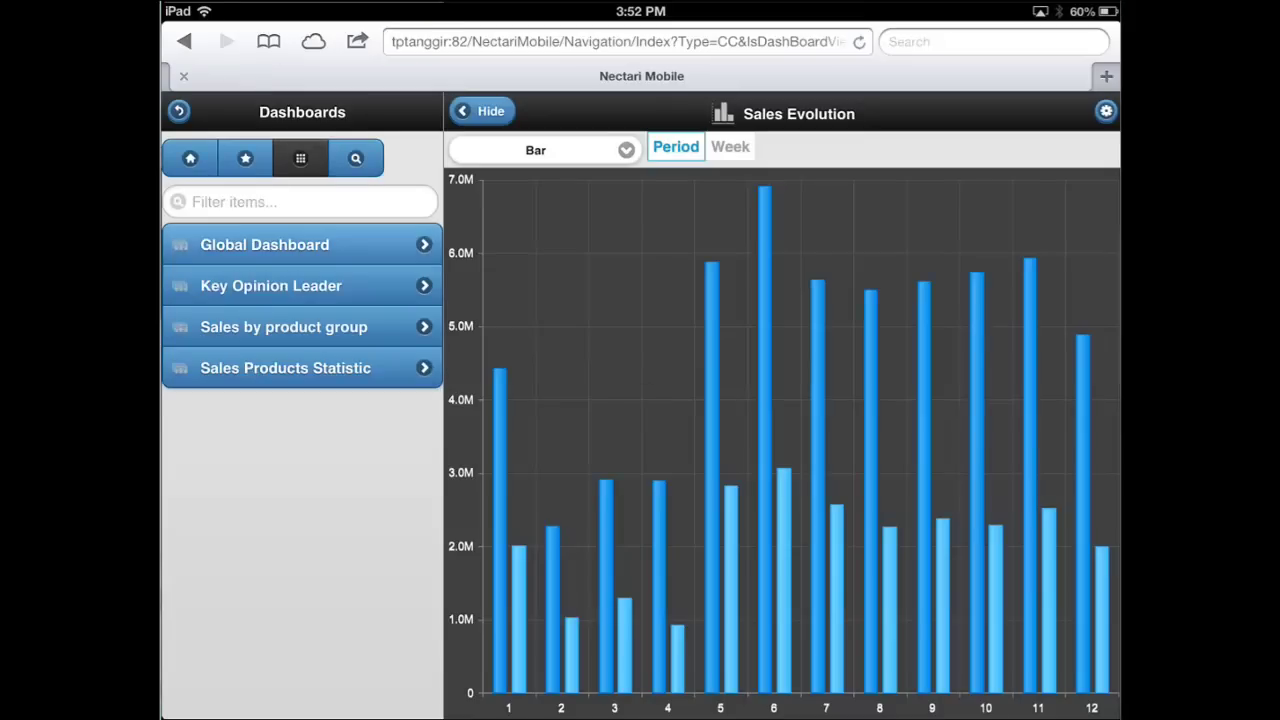
click(264, 244)
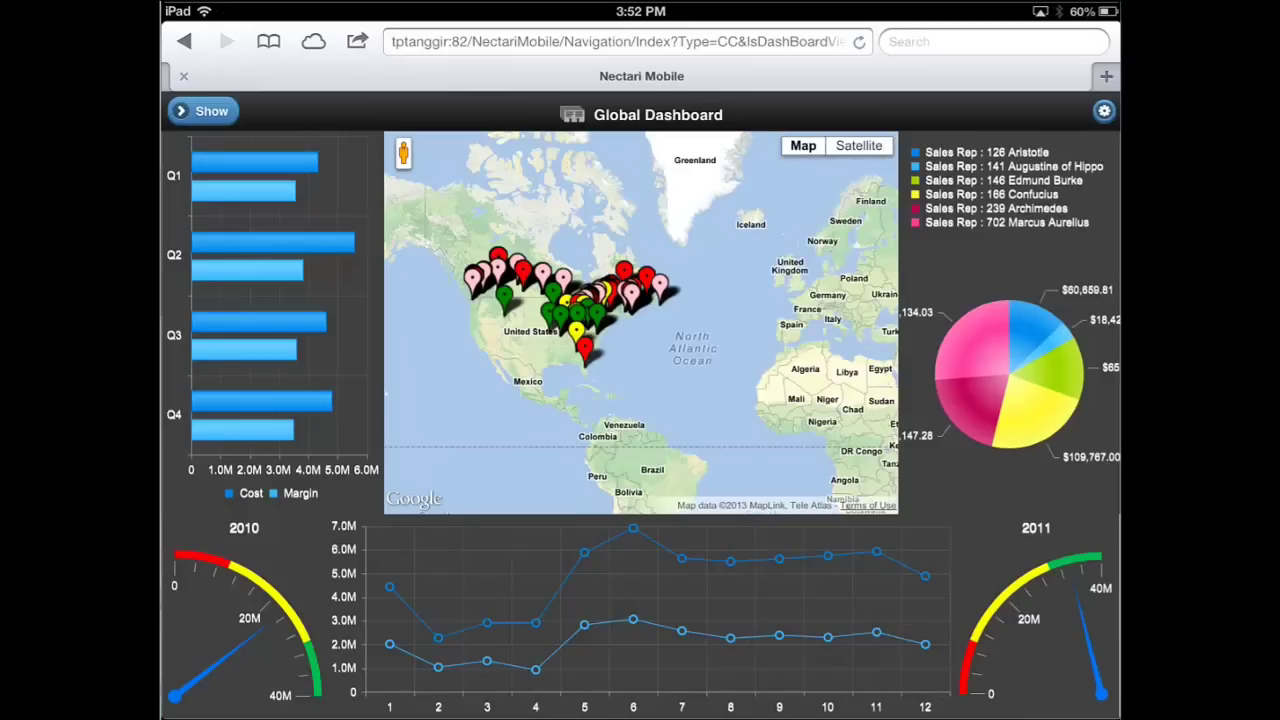
click(203, 111)
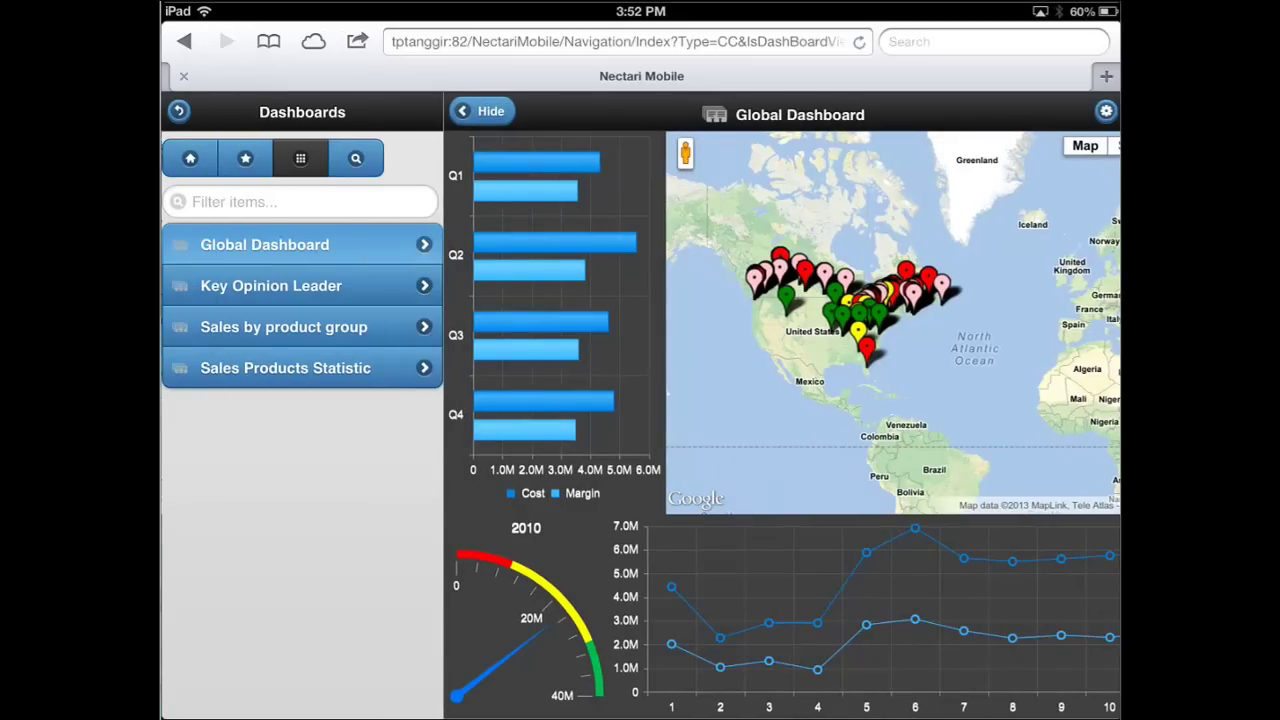
click(284, 326)
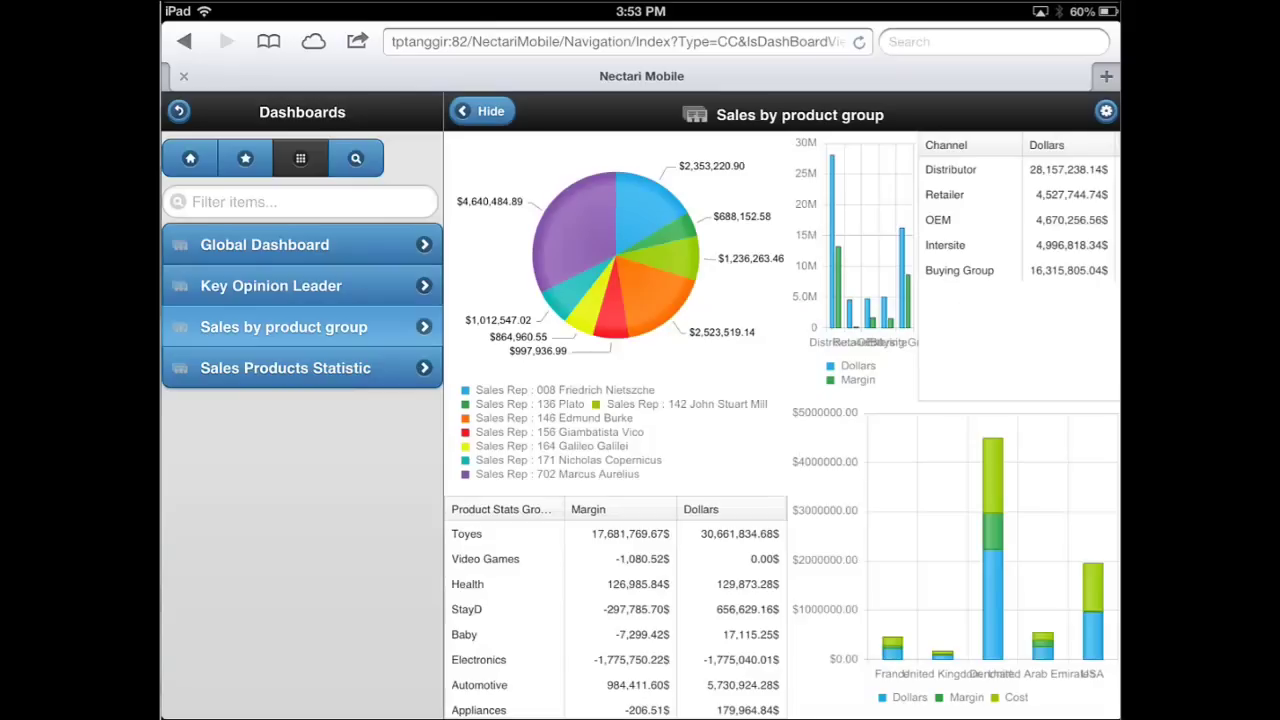
click(481, 111)
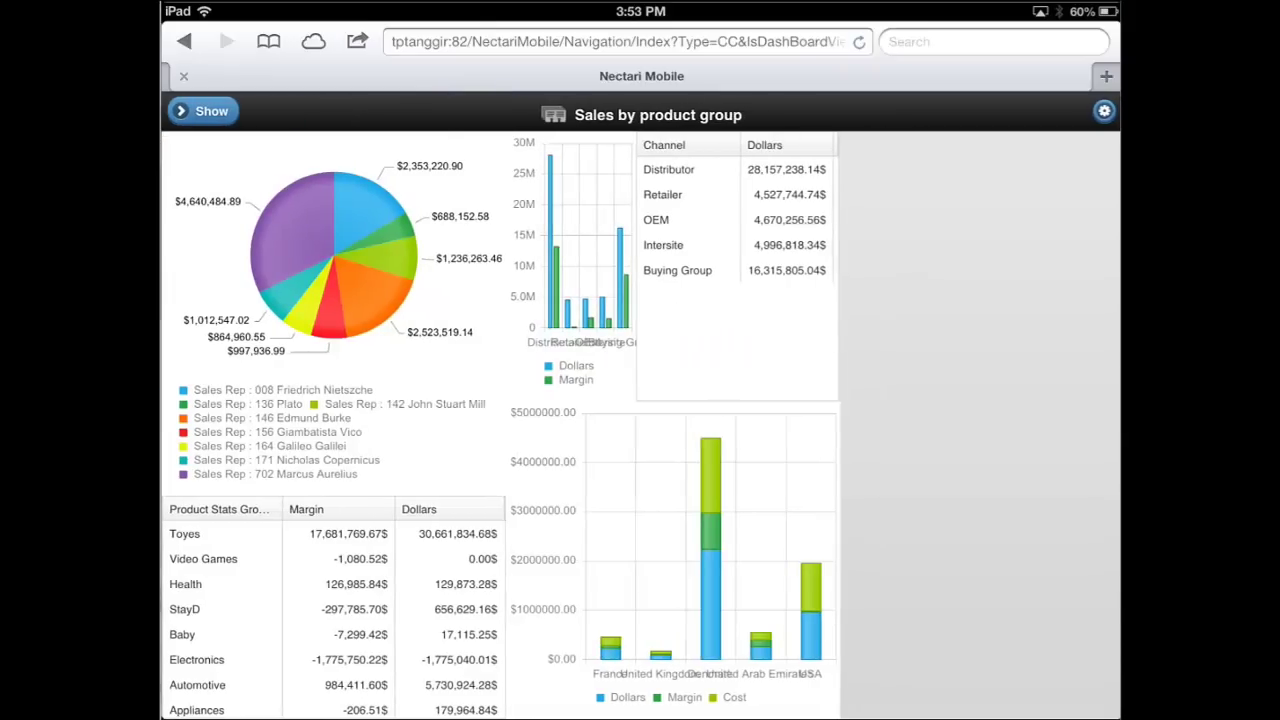